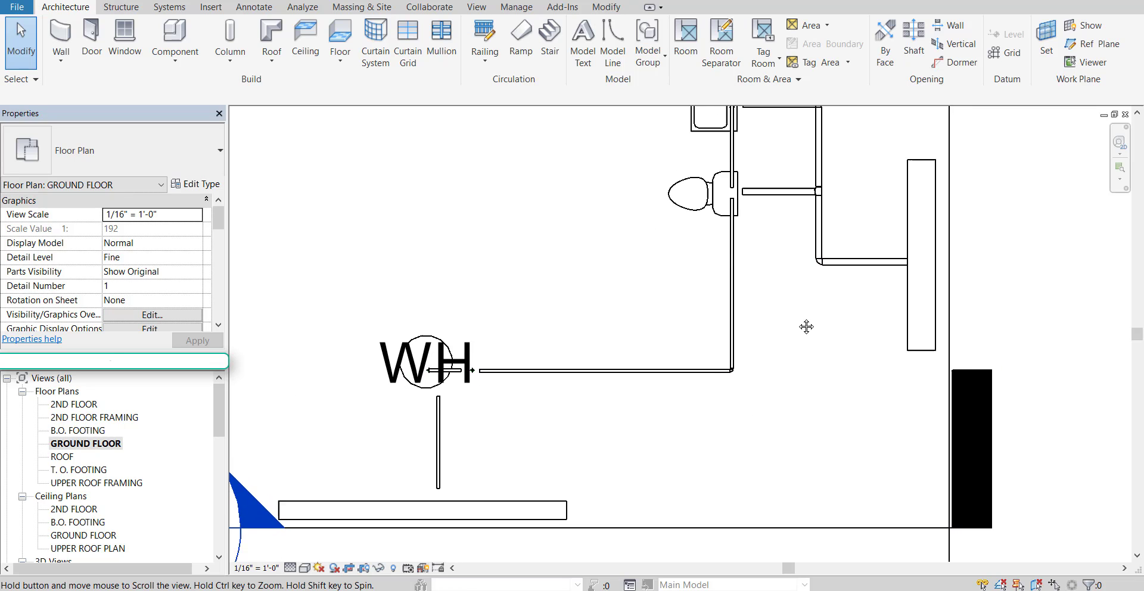
# - Move the horizontal section line up onto the pipe running from the water heater in the ground floor plan
pyautogui.moveTo(807, 325); pyautogui.dragTo(800, 297, button='middle')
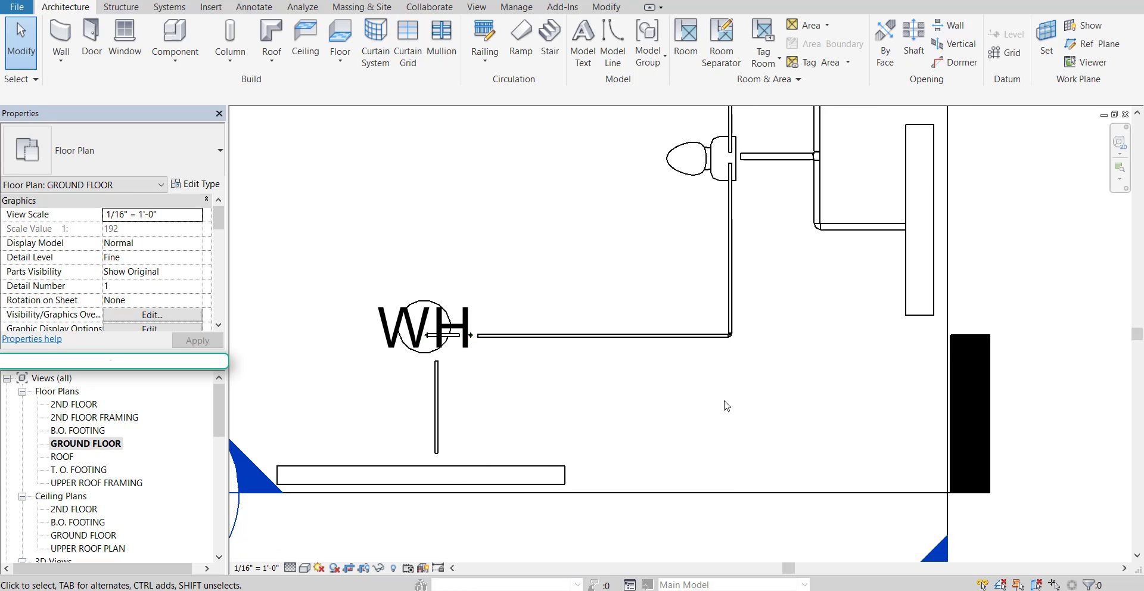
pyautogui.click(643, 498)
pyautogui.moveTo(641, 470); pyautogui.dragTo(654, 341)
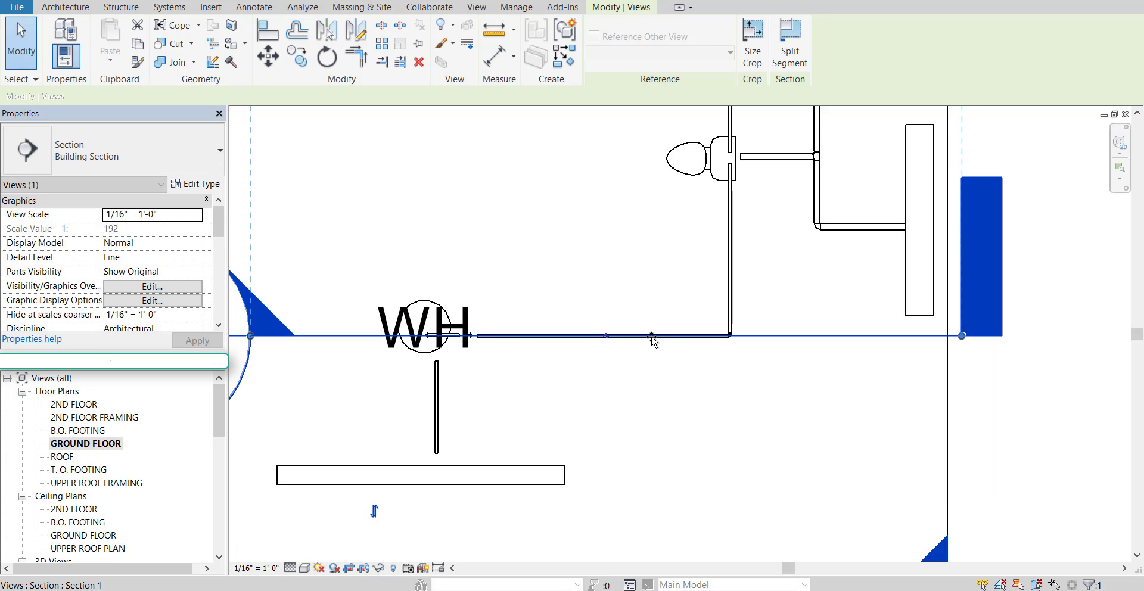
# - Move the vertical section line left to just behind the sink and toilet
pyautogui.moveTo(1013, 422); pyautogui.dragTo(899, 491, button='middle')
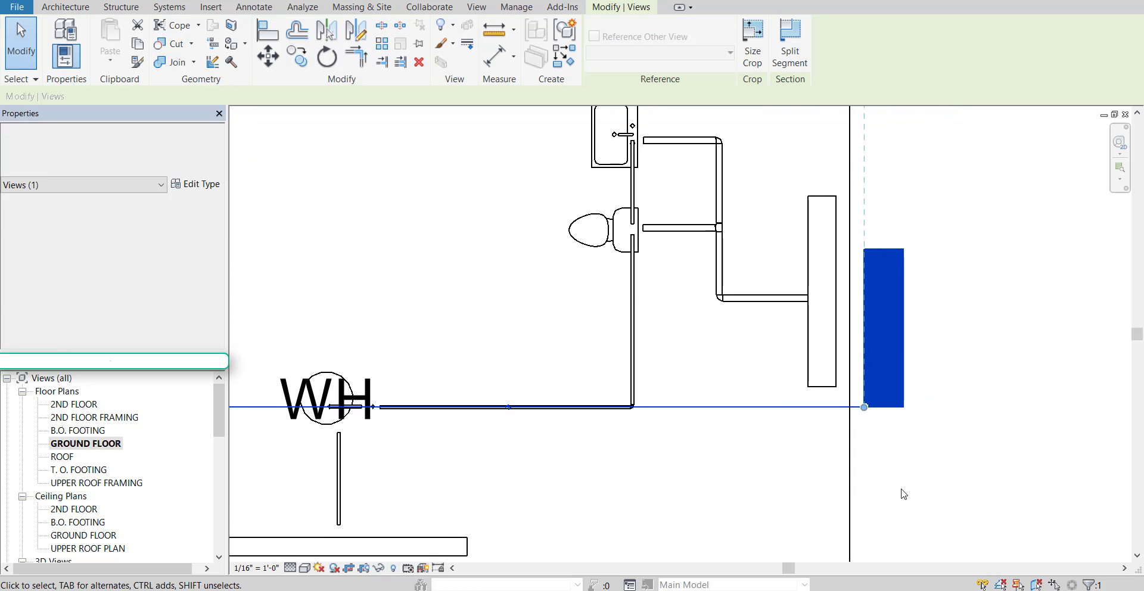
pyautogui.moveTo(850, 500); pyautogui.dragTo(640, 446)
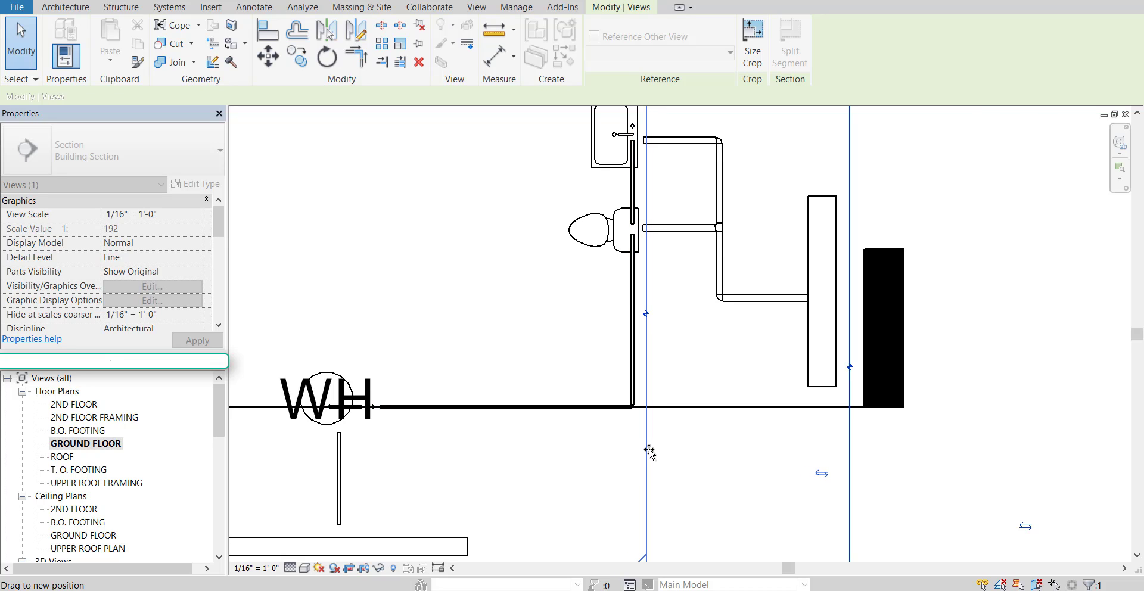
pyautogui.moveTo(649, 453); pyautogui.dragTo(647, 447)
# - Extend the toilet's and the sink's horizontal 2 1/2" pipes to the fixtures' back edges, each about 3'-0" long
pyautogui.scroll(5, 642, 238)
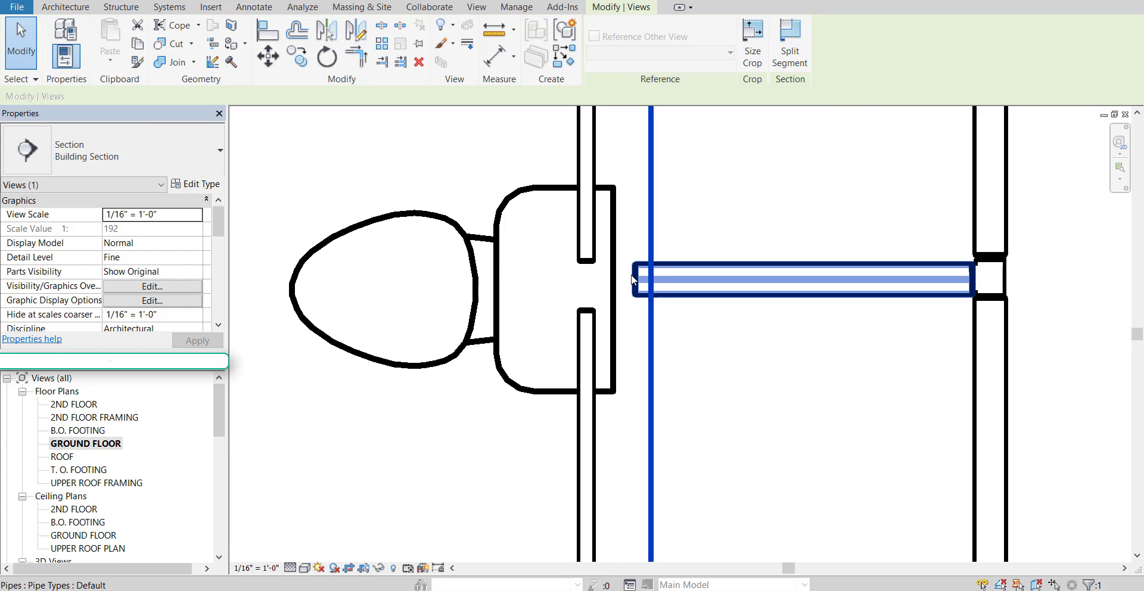
pyautogui.click(637, 285)
pyautogui.moveTo(636, 279); pyautogui.dragTo(604, 279)
pyautogui.scroll(-1, 627, 250)
pyautogui.moveTo(636, 256); pyautogui.dragTo(640, 404, button='middle')
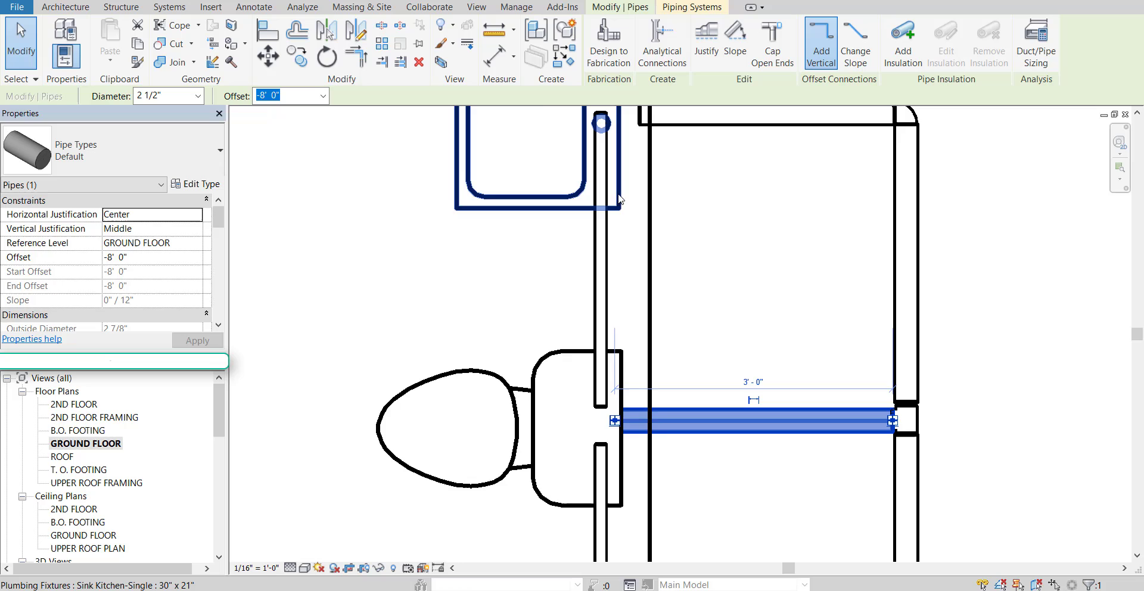
pyautogui.moveTo(623, 199); pyautogui.dragTo(630, 301, button='middle')
pyautogui.click(650, 212)
pyautogui.moveTo(645, 212); pyautogui.dragTo(620, 212)
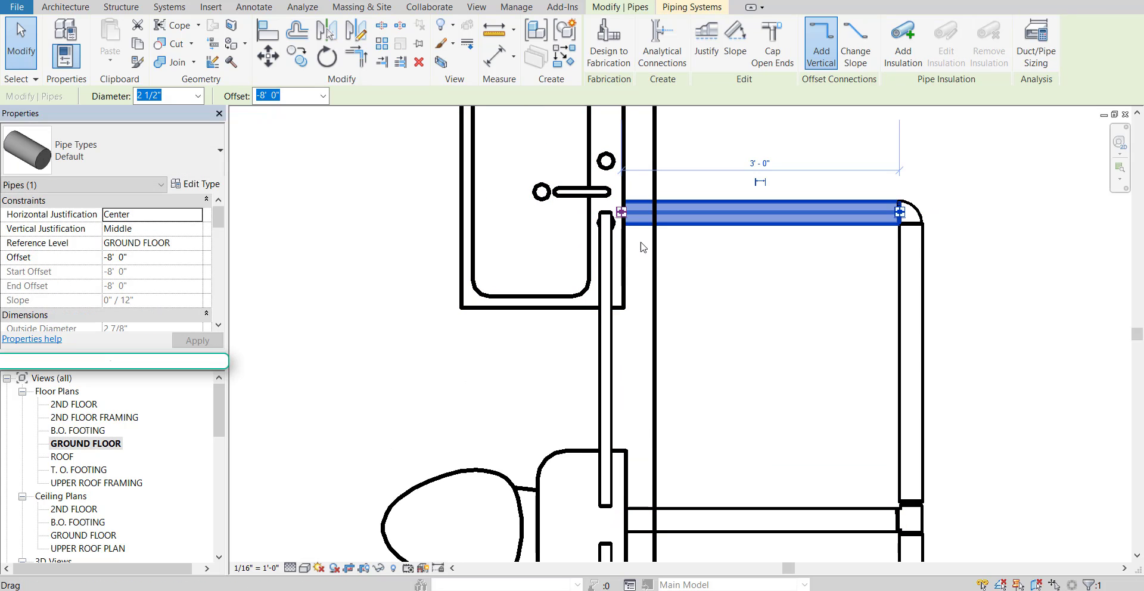
# - Nudge the vertical section line against the back edges of the sink and toilet
pyautogui.click(656, 272)
pyautogui.scroll(-5, 653, 301)
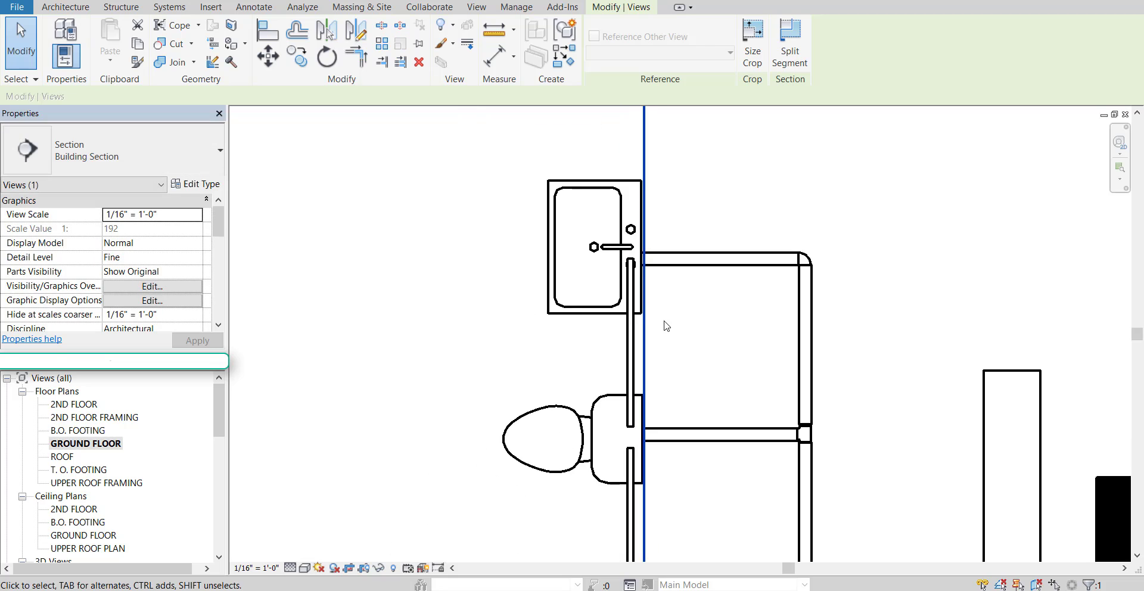
# - Open the Section 1 view of the building
pyautogui.moveTo(680, 426); pyautogui.dragTo(671, 213, button='middle')
pyautogui.moveTo(680, 305); pyautogui.dragTo(695, 261, button='middle')
pyautogui.scroll(1, 497, 287)
pyautogui.scroll(3, 488, 278)
pyautogui.moveTo(525, 283); pyautogui.dragTo(646, 361, button='middle')
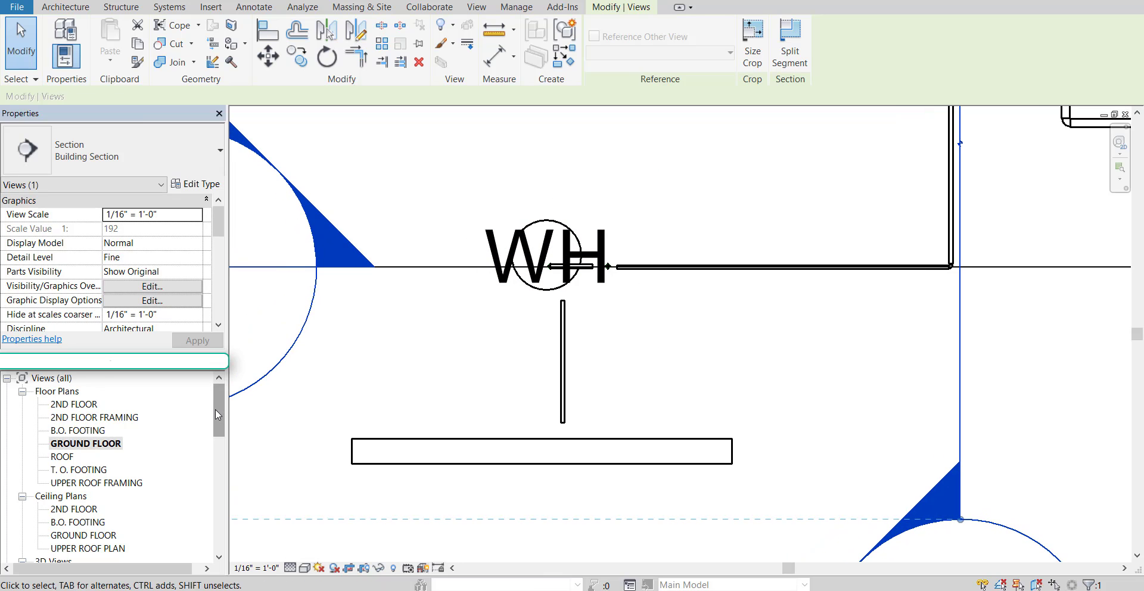
pyautogui.moveTo(218, 416); pyautogui.dragTo(218, 473)
pyautogui.doubleClick(69, 471)
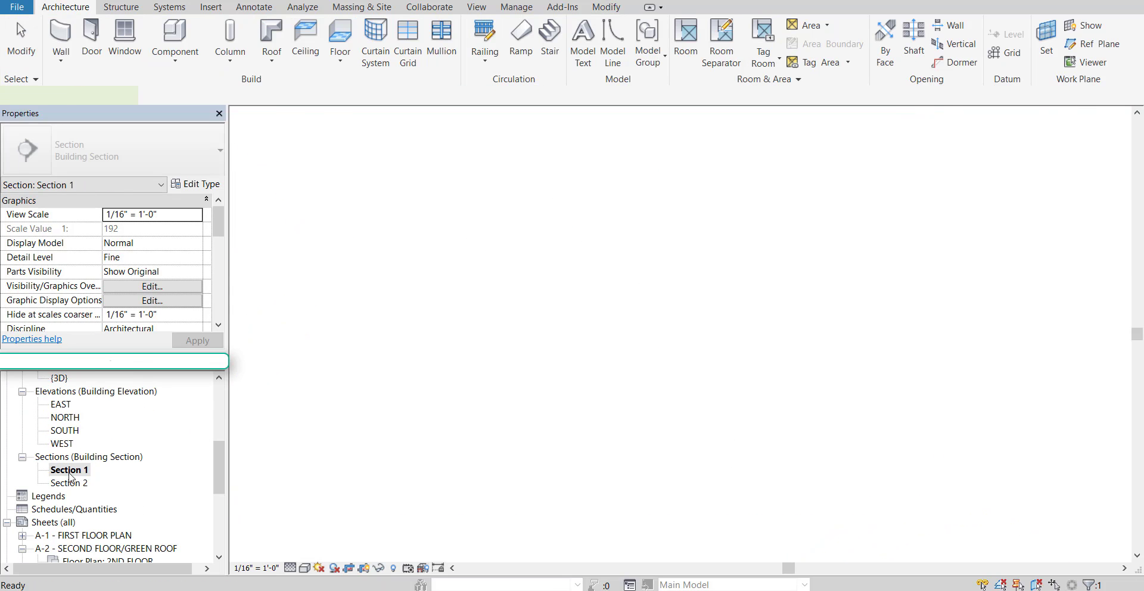
pyautogui.moveTo(728, 356); pyautogui.dragTo(620, 358, button='middle')
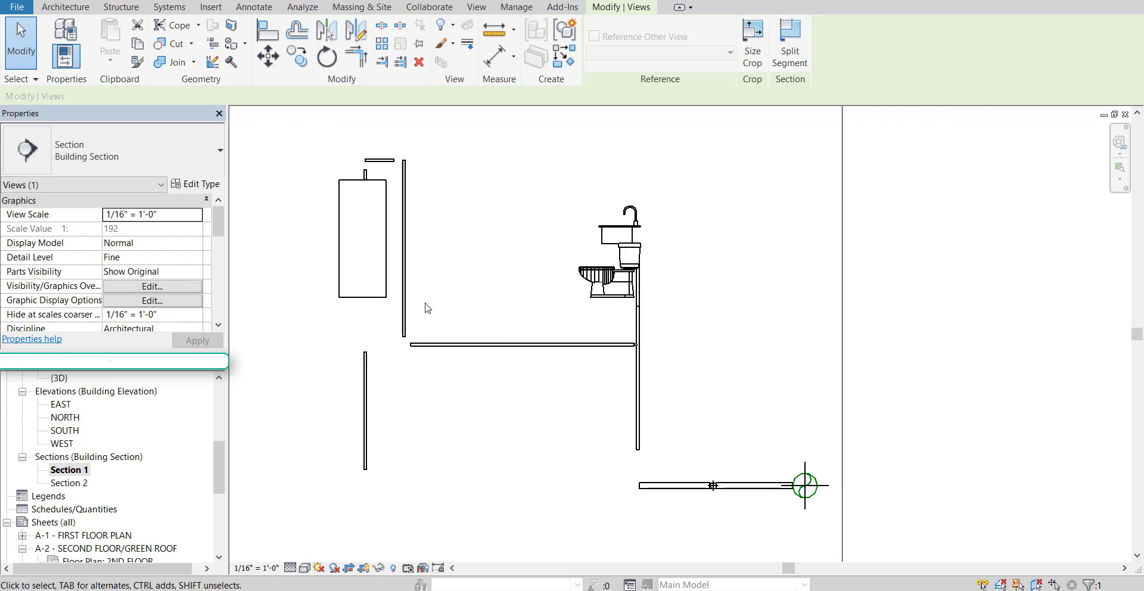
# - Place an Elbow - Generic: Standard fitting on the lower end of the vertical pipe beside the water heater
pyautogui.scroll(7, 422, 307)
pyautogui.scroll(-6, 390, 373)
pyautogui.moveTo(422, 400); pyautogui.dragTo(598, 529, button='middle')
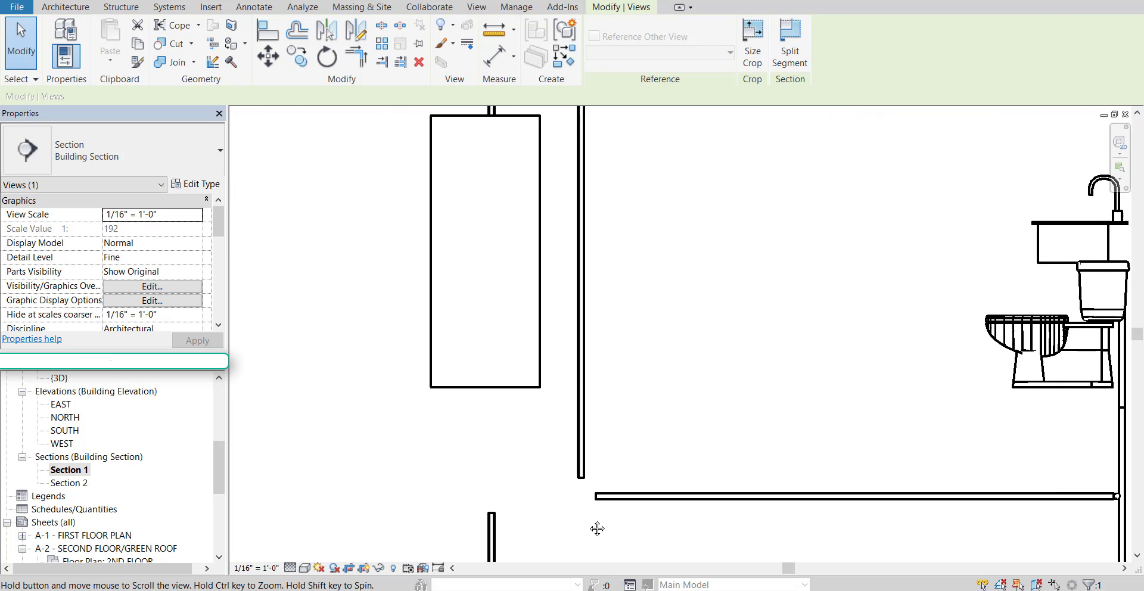
pyautogui.scroll(-1, 563, 430)
pyautogui.scroll(3, 606, 507)
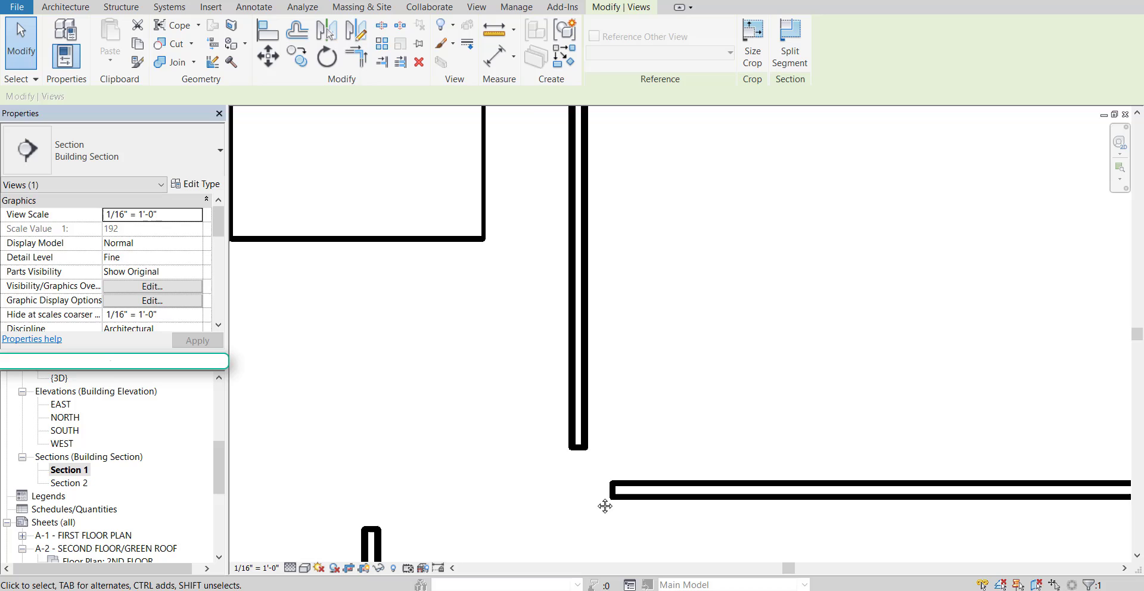
pyautogui.click(83, 6)
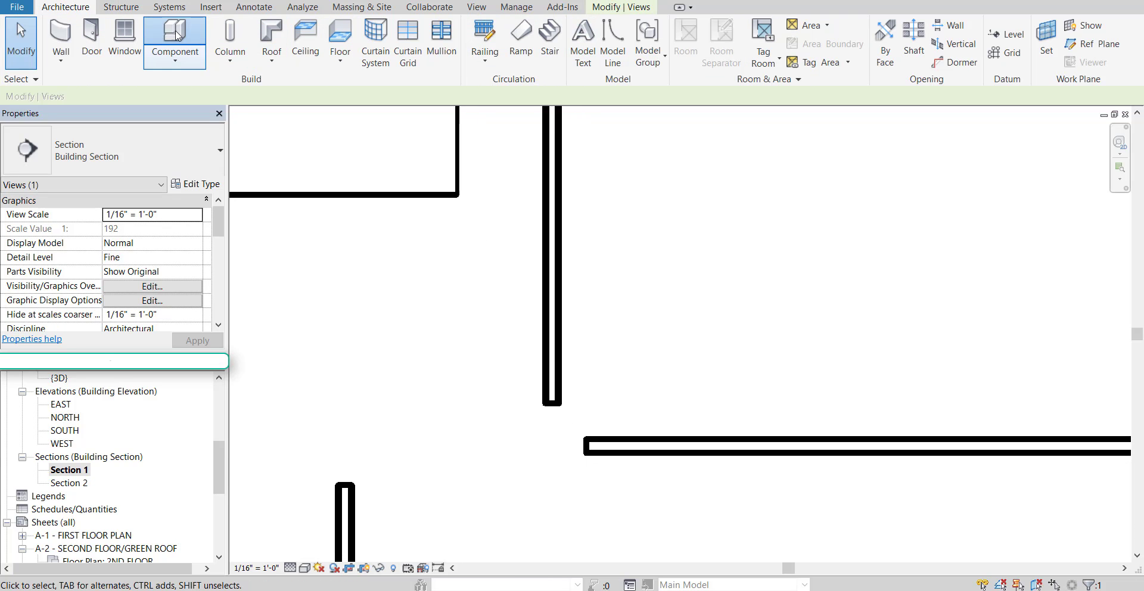
pyautogui.click(591, 314)
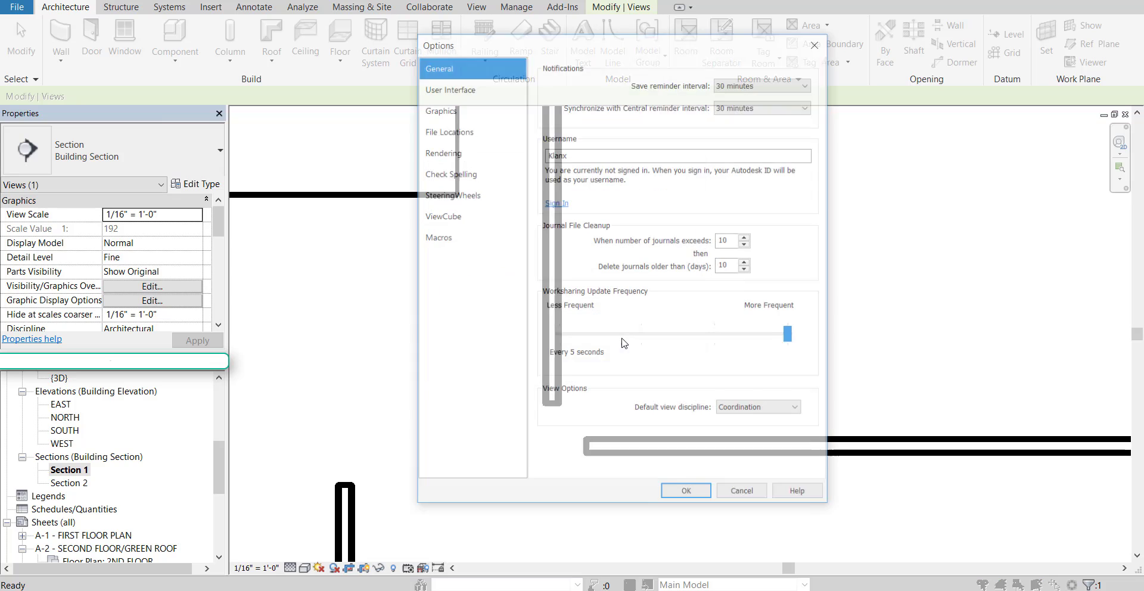
pyautogui.click(756, 502)
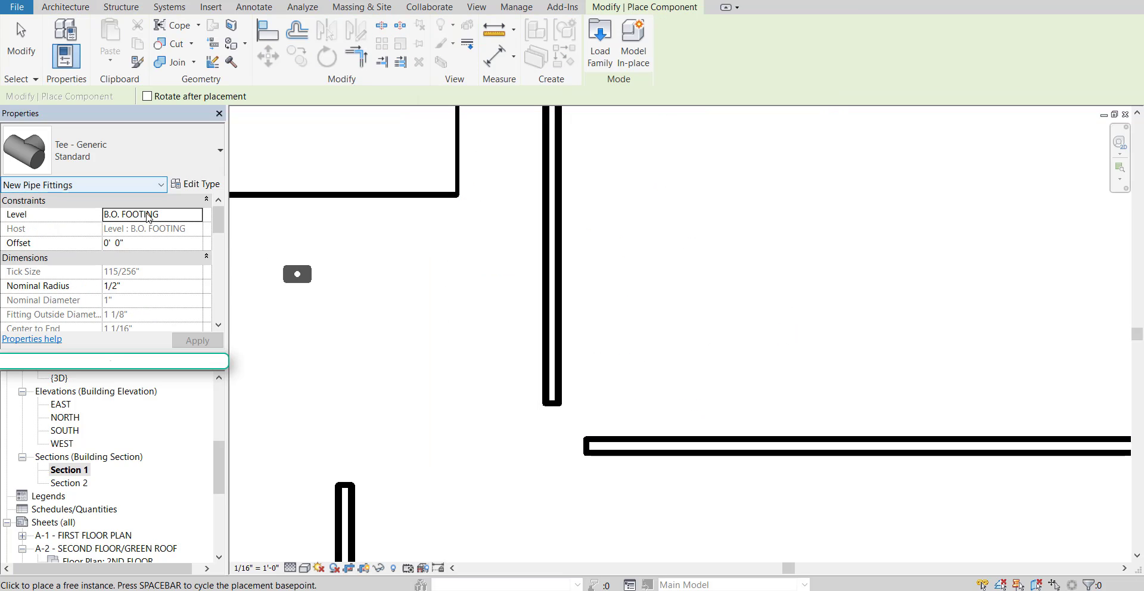
pyautogui.click(149, 151)
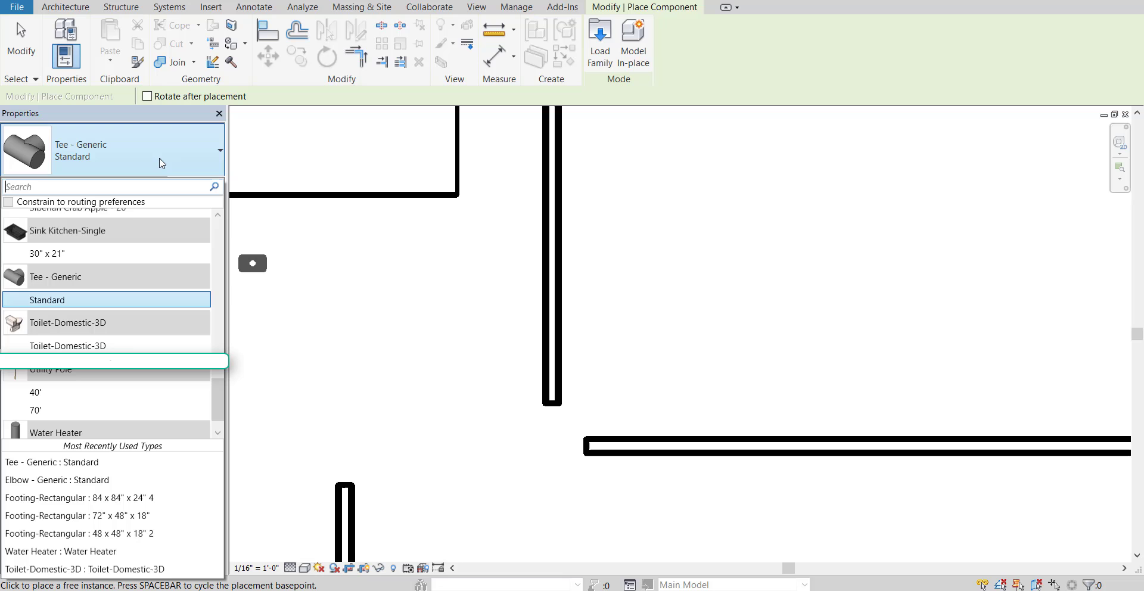
pyautogui.scroll(-1, 184, 346)
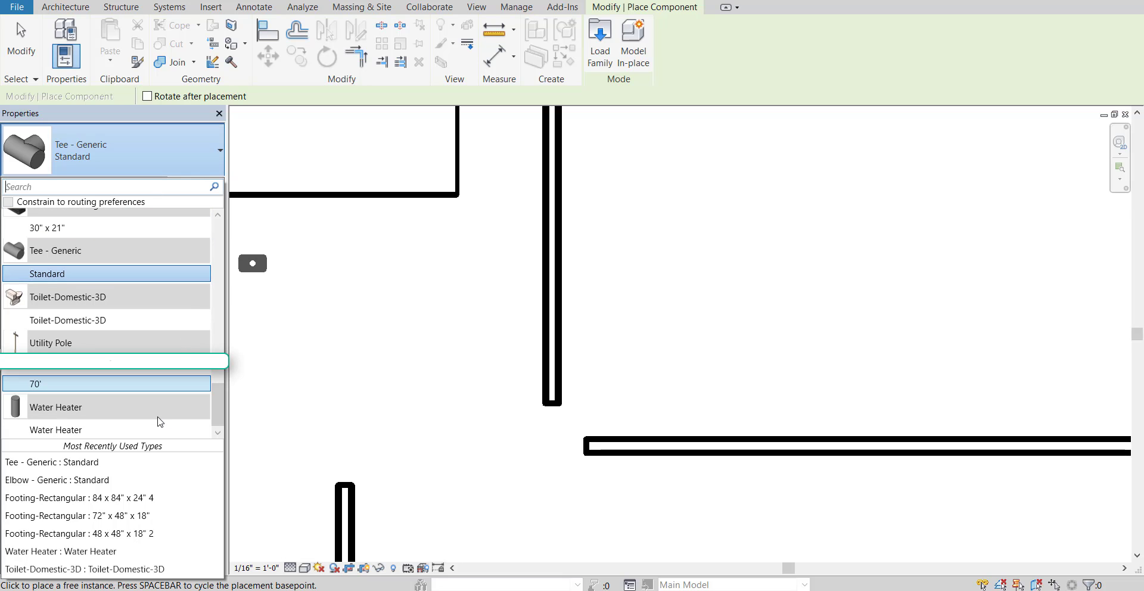
pyautogui.scroll(10, 166, 397)
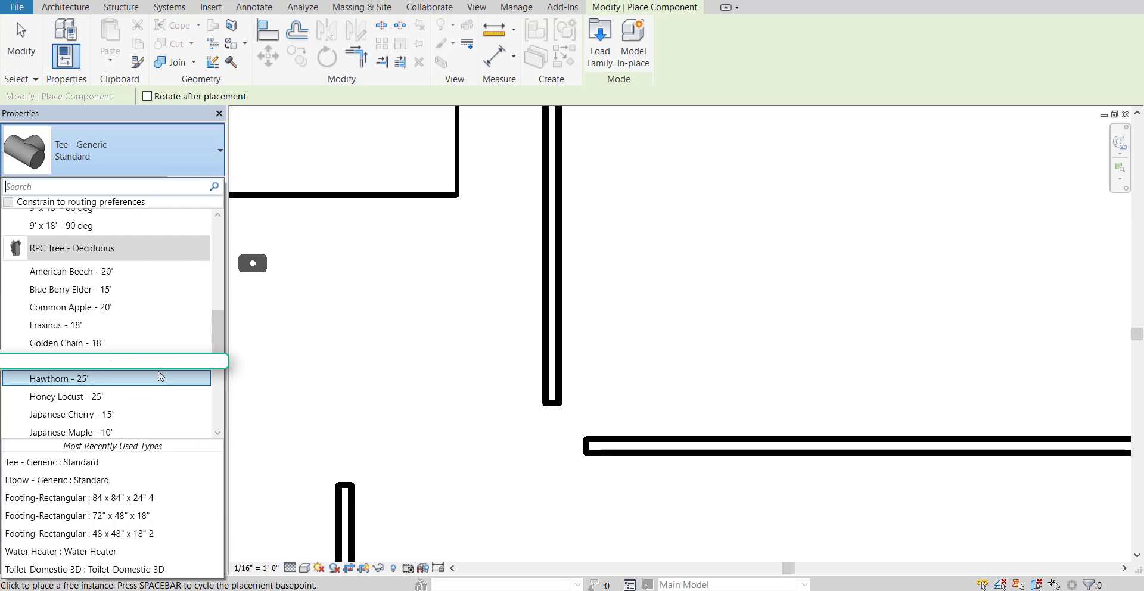
pyautogui.scroll(8, 159, 372)
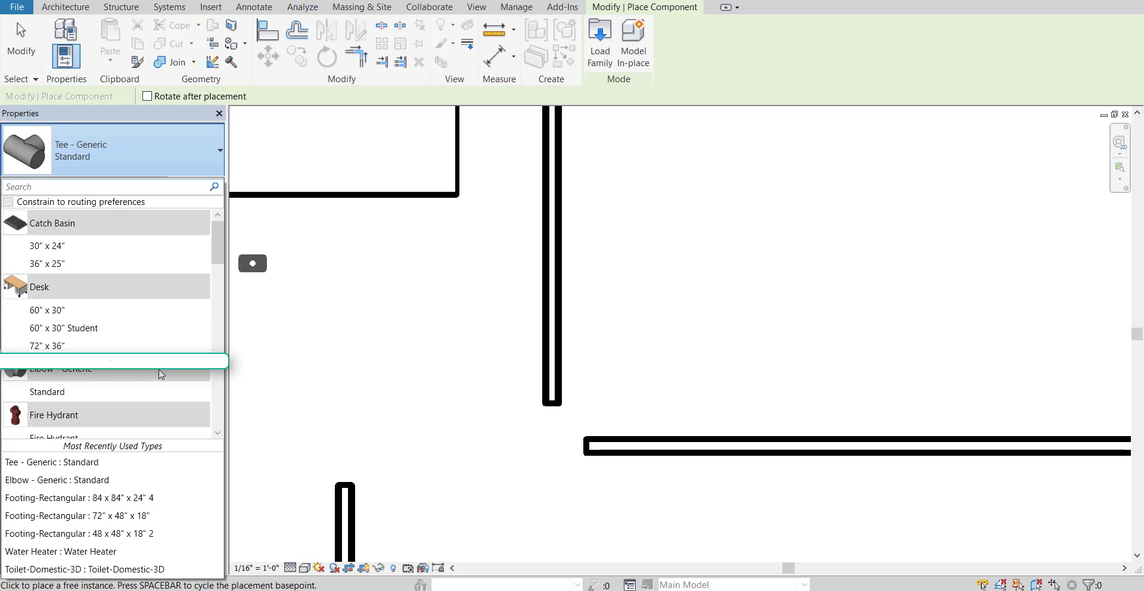
pyautogui.click(183, 161)
pyautogui.click(184, 162)
pyautogui.scroll(5, 181, 257)
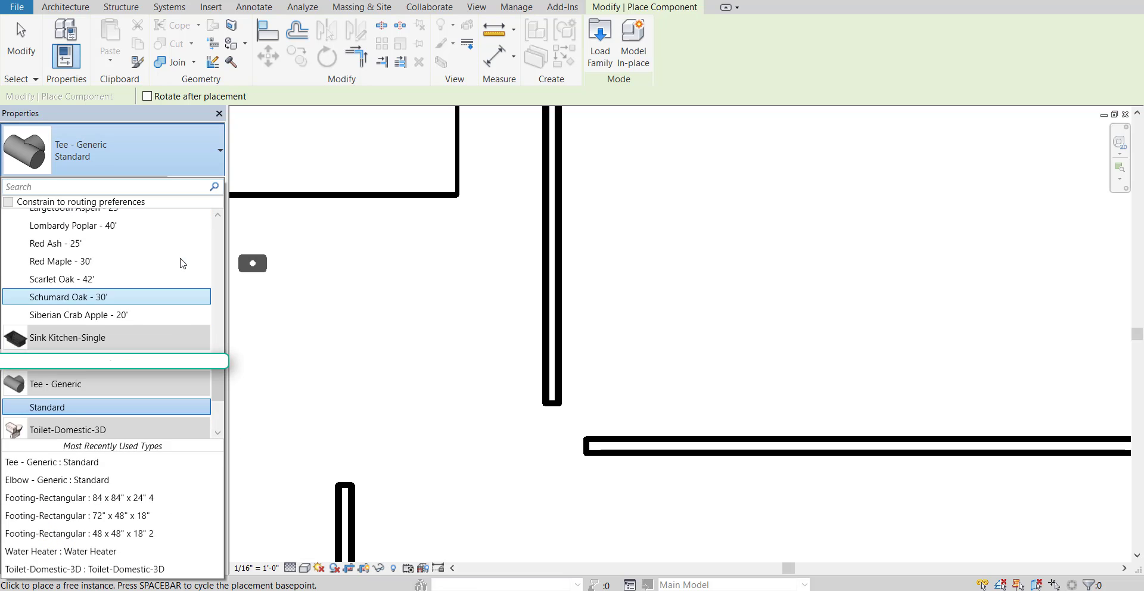
pyautogui.scroll(-5, 219, 381)
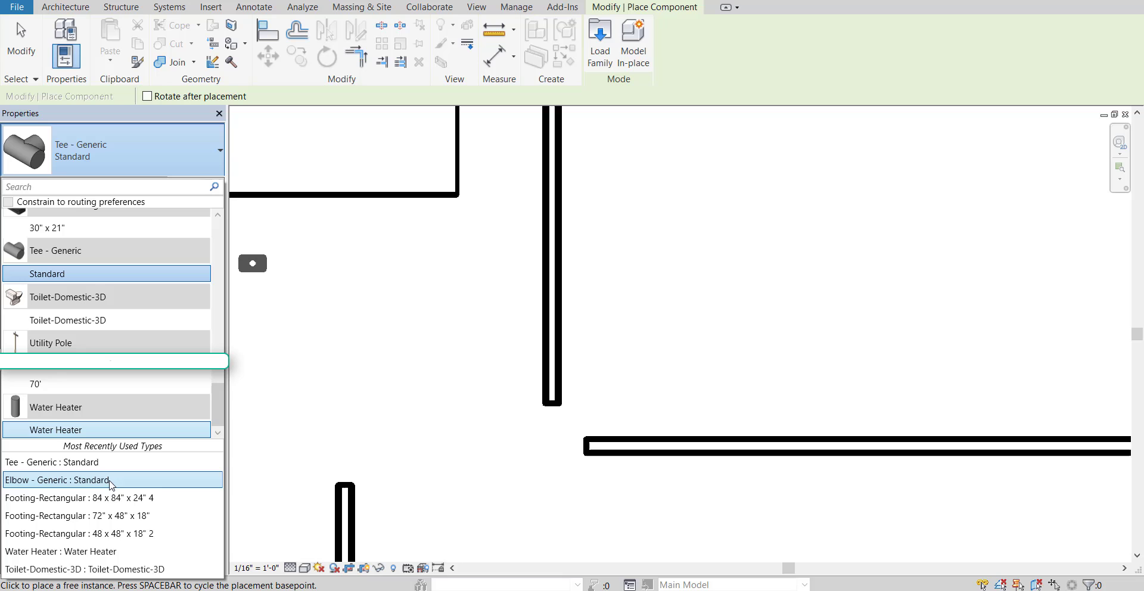
pyautogui.click(59, 480)
pyautogui.scroll(2, 581, 448)
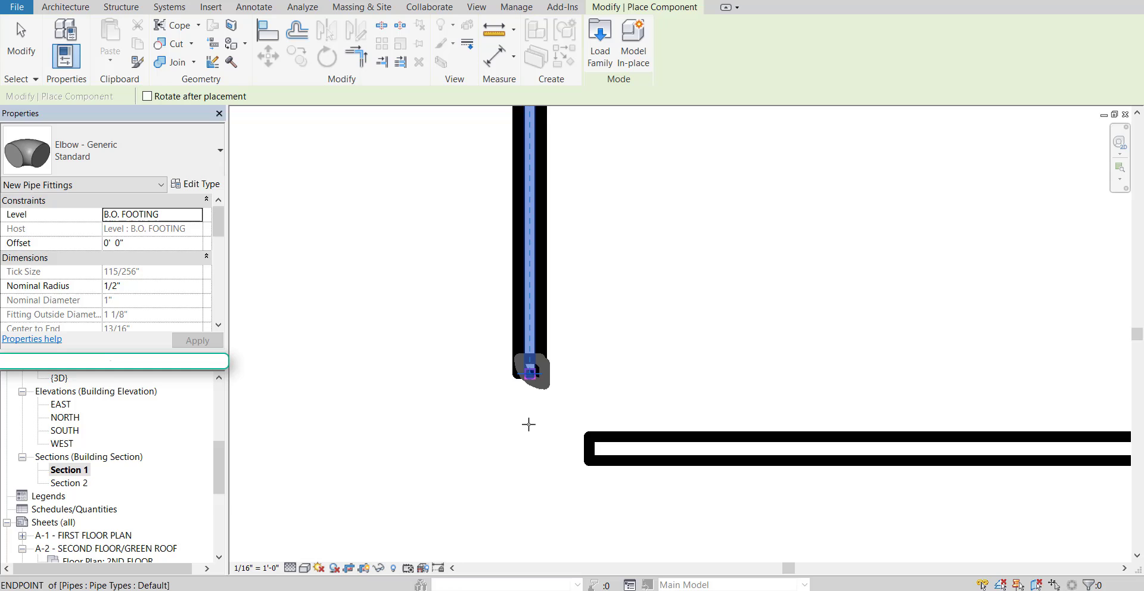
pyautogui.click(529, 425)
pyautogui.press('Escape')
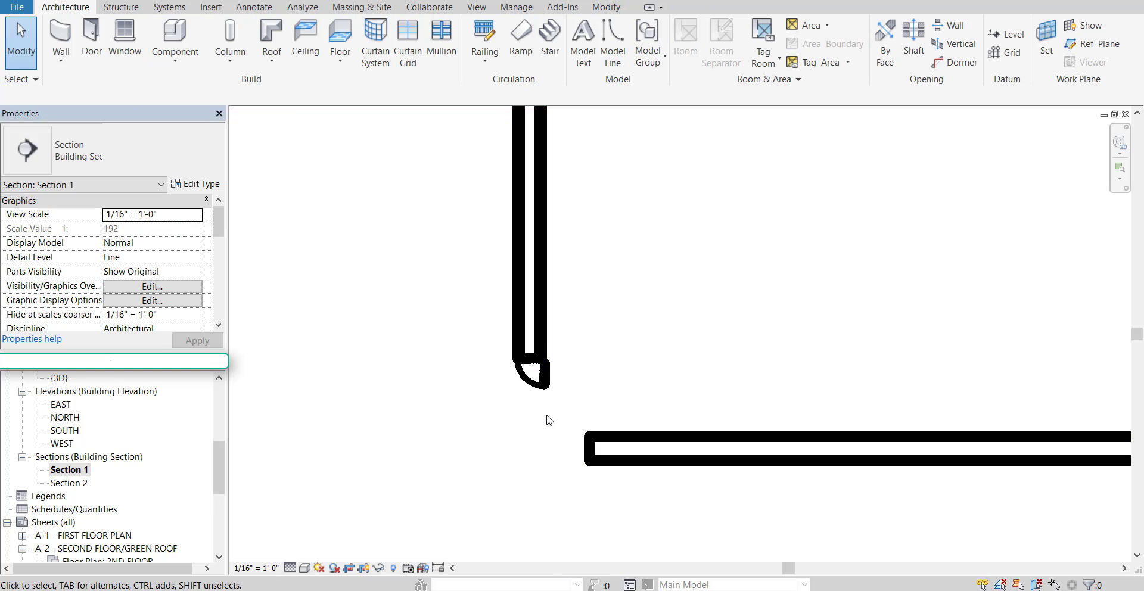
# - Lower the elbow with its vertical pipe to an offset of -2' 0 43/256", near the horizontal pipe's level
pyautogui.click(532, 376)
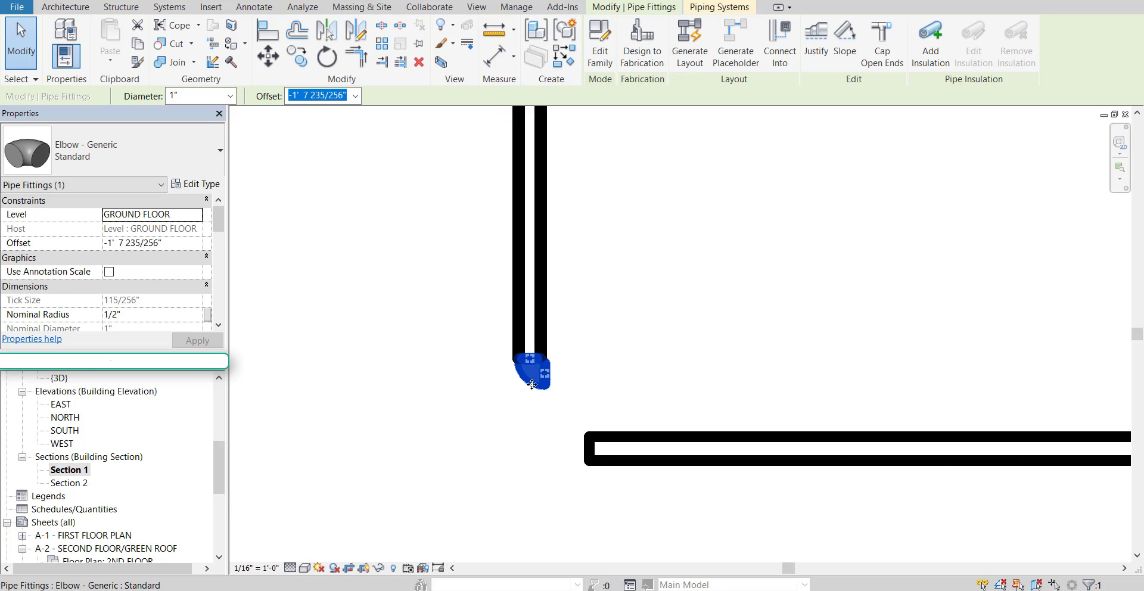
pyautogui.click(568, 356)
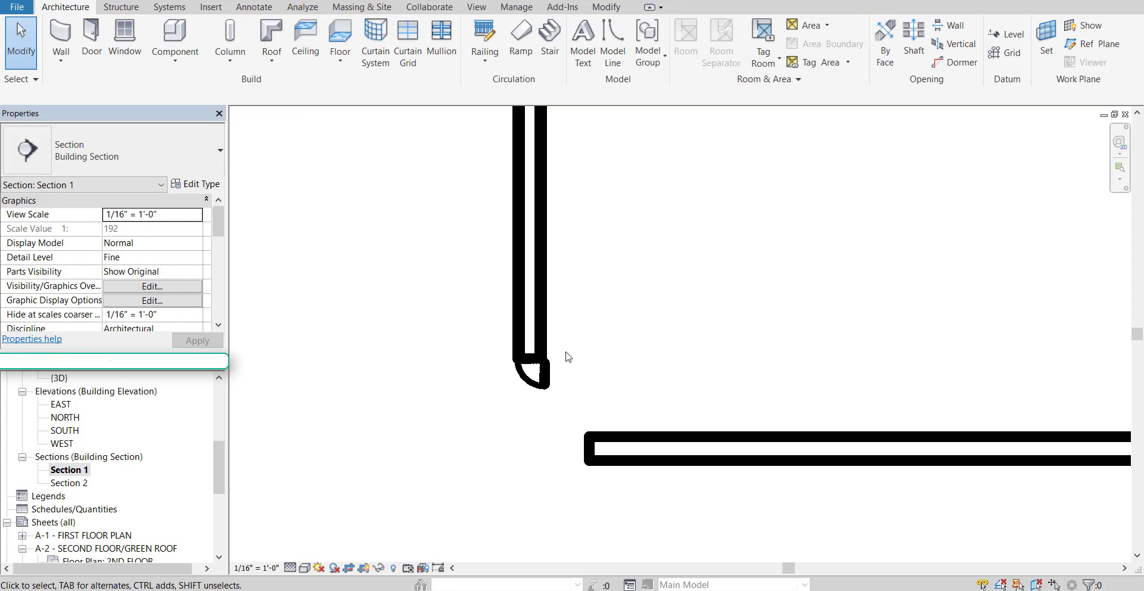
pyautogui.click(544, 377)
pyautogui.press('Down')
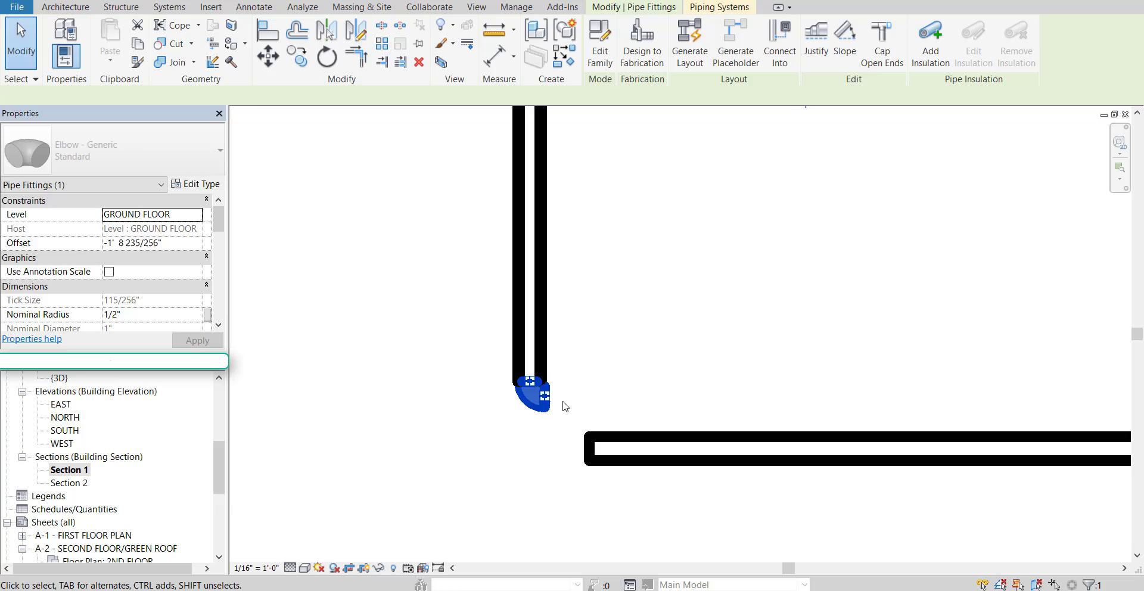
pyautogui.press('Down')
pyautogui.press('Down')
pyautogui.press('Down')
pyautogui.press('Down')
pyautogui.press('Down')
pyautogui.press('Down')
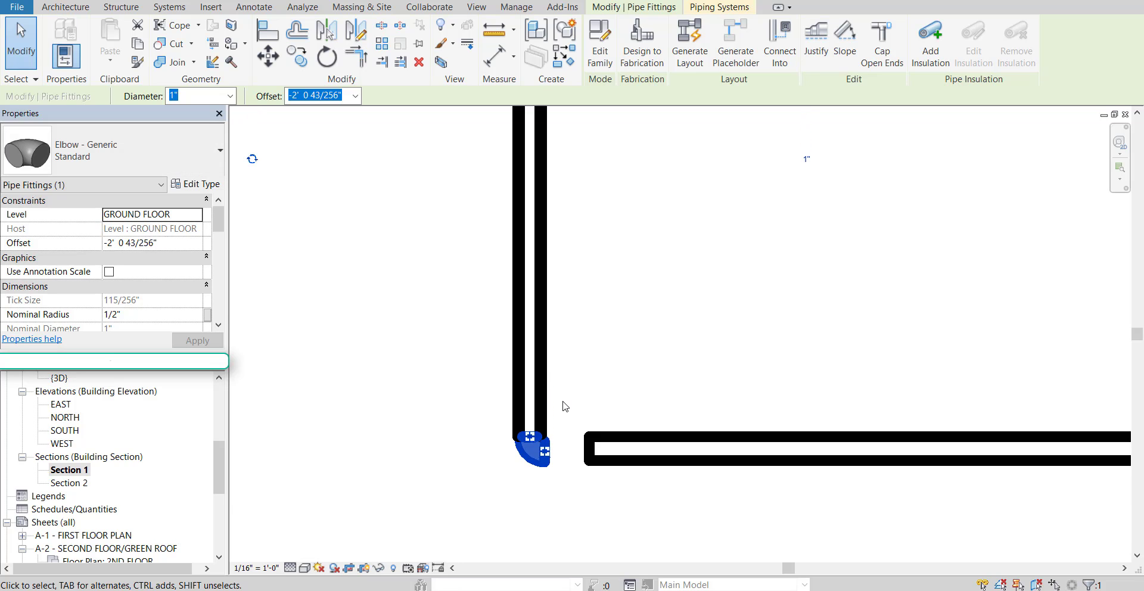
# - Raise the elbow slightly to an offset of -2' 0 11/256" to align it with the horizontal pipe
pyautogui.scroll(-4, 582, 393)
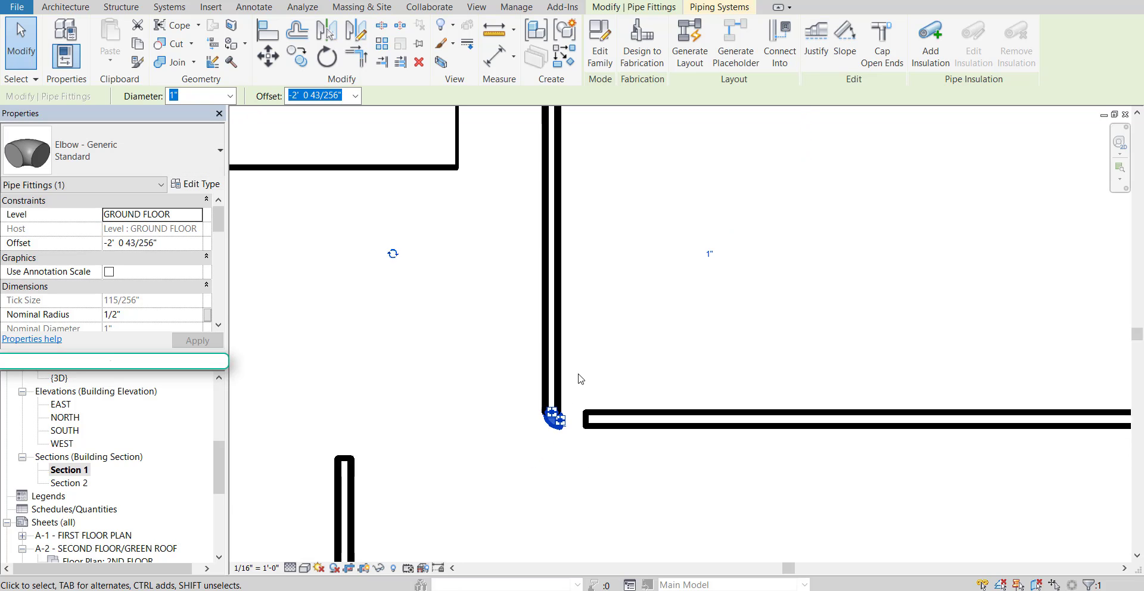
pyautogui.moveTo(616, 387); pyautogui.dragTo(520, 298, button='middle')
pyautogui.scroll(-1, 569, 537)
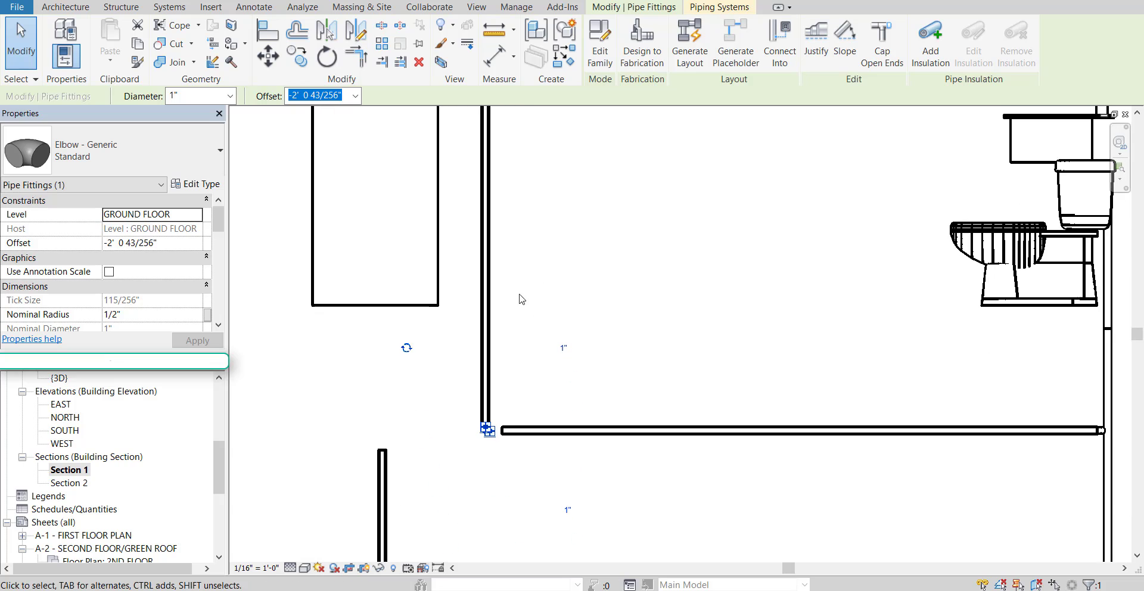
pyautogui.scroll(4, 501, 458)
pyautogui.scroll(5, 490, 417)
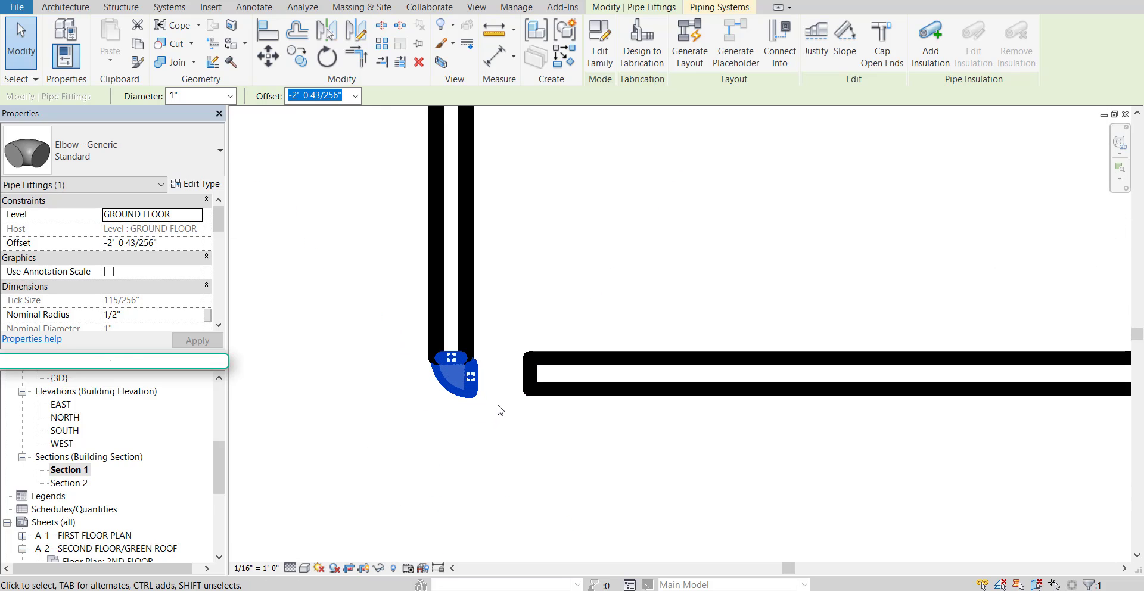
pyautogui.press('Up')
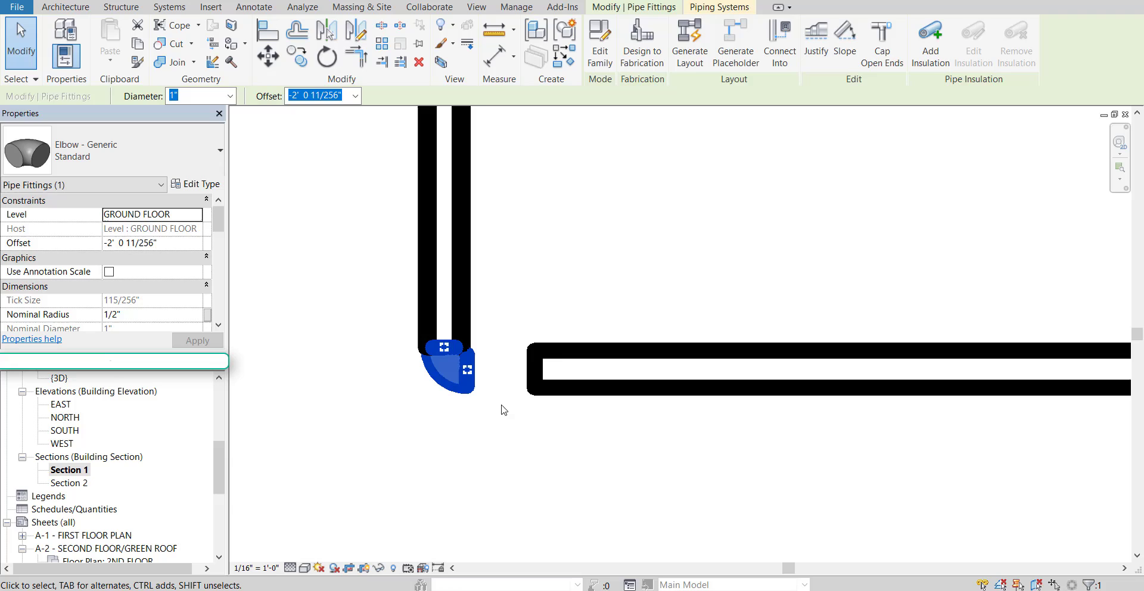
pyautogui.click(542, 301)
# - Nudge the horizontal pipe's open end left toward the elbow to close the gap
pyautogui.click(537, 377)
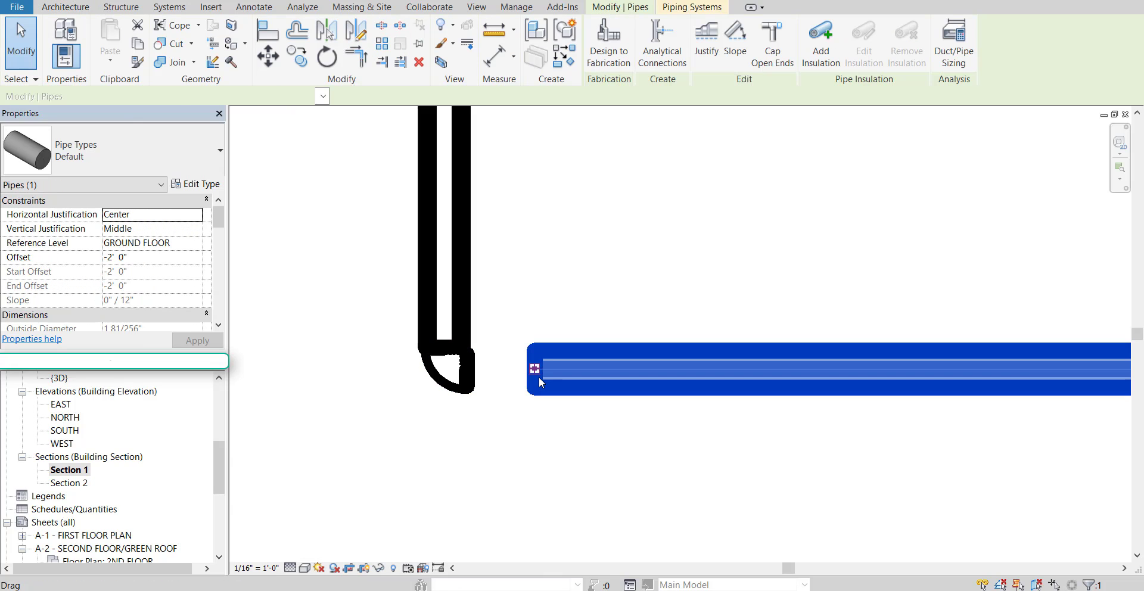
pyautogui.press('Left')
pyautogui.press('Left')
pyautogui.press('Left')
pyautogui.press('Left')
pyautogui.press('Left')
pyautogui.press('Left')
pyautogui.press('Left')
pyautogui.press('Left')
pyautogui.press('Left')
pyautogui.press('Left')
pyautogui.press('Left')
pyautogui.press('Left')
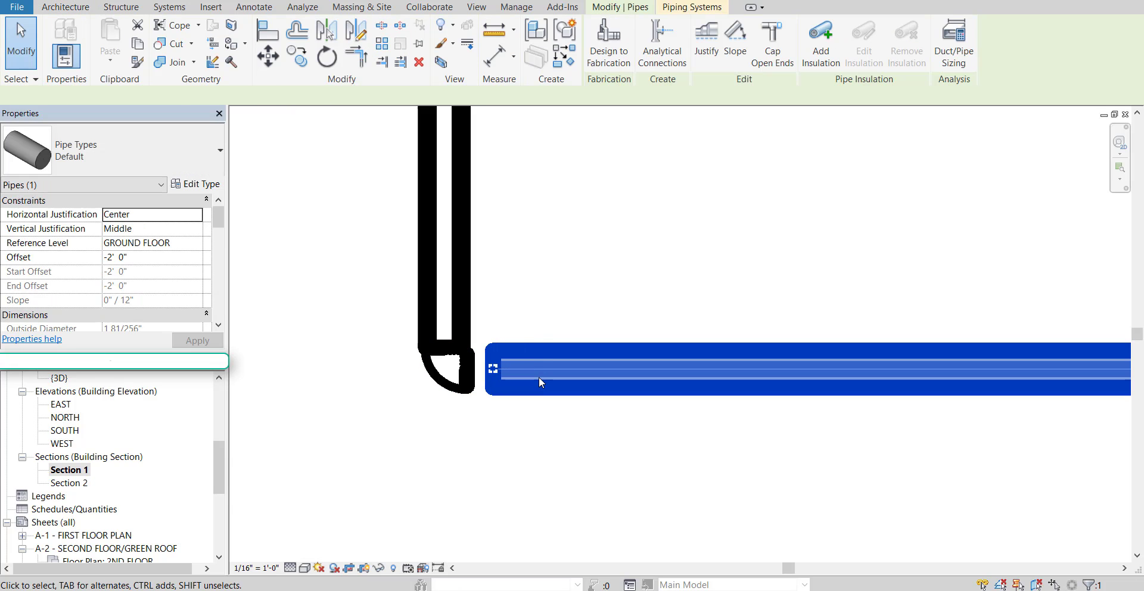
pyautogui.click(565, 287)
# - Place an Elbow - Generic: Standard fitting on the upper end of the tall vertical pipe beside the water heater
pyautogui.scroll(-3, 587, 313)
pyautogui.moveTo(588, 316)
pyautogui.mouseDown(button='middle')
pyautogui.moveTo(610, 376)
pyautogui.moveTo(567, 324)
pyautogui.moveTo(639, 500)
pyautogui.mouseUp(button='middle')
pyautogui.moveTo(615, 235); pyautogui.dragTo(638, 476, button='middle')
pyautogui.moveTo(620, 152); pyautogui.dragTo(662, 414, button='middle')
pyautogui.scroll(1, 561, 269)
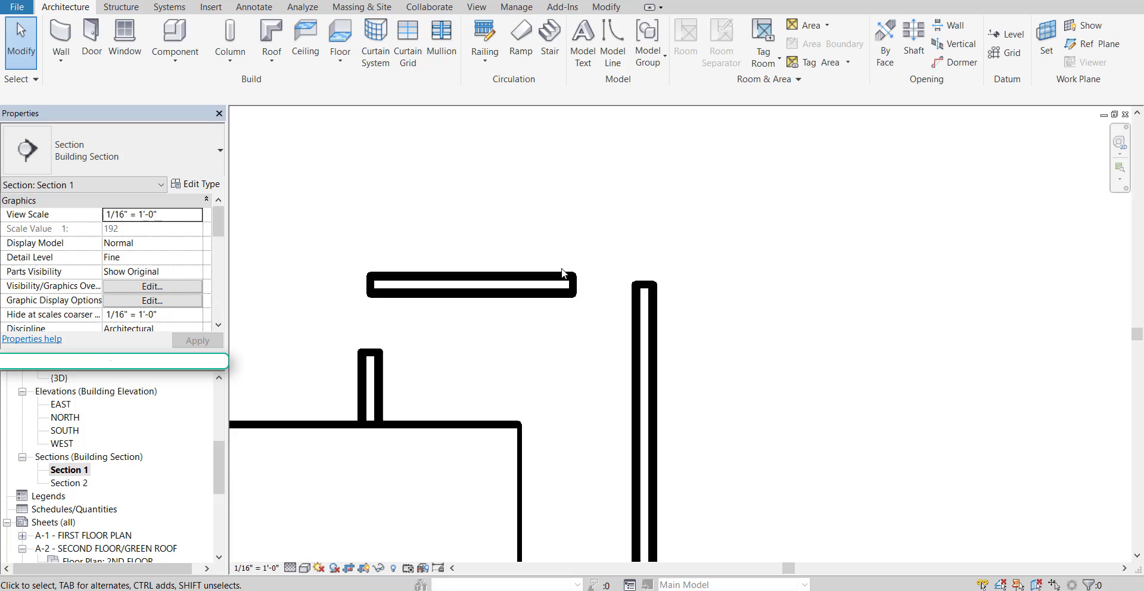
pyautogui.scroll(1, 562, 273)
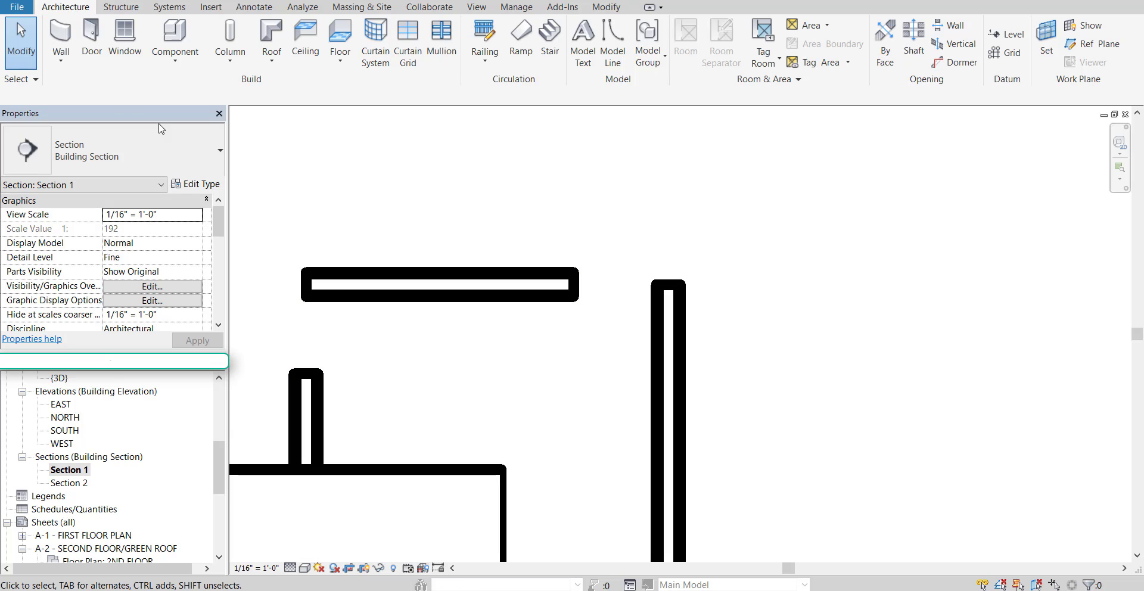
pyautogui.click(175, 36)
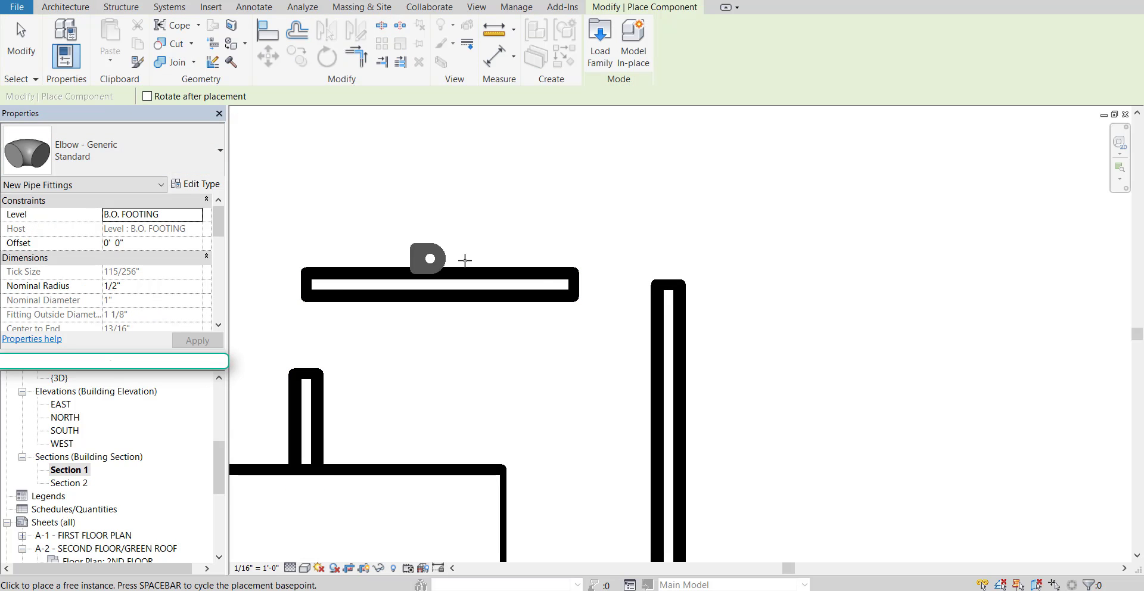
pyautogui.click(669, 279)
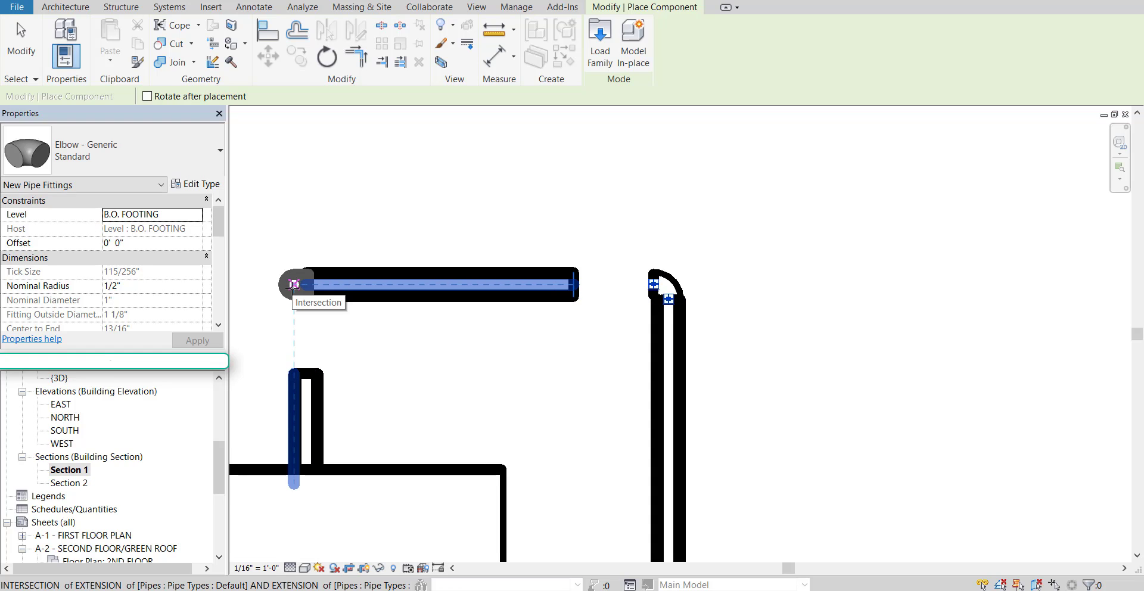
pyautogui.click(294, 284)
pyautogui.scroll(2, 338, 275)
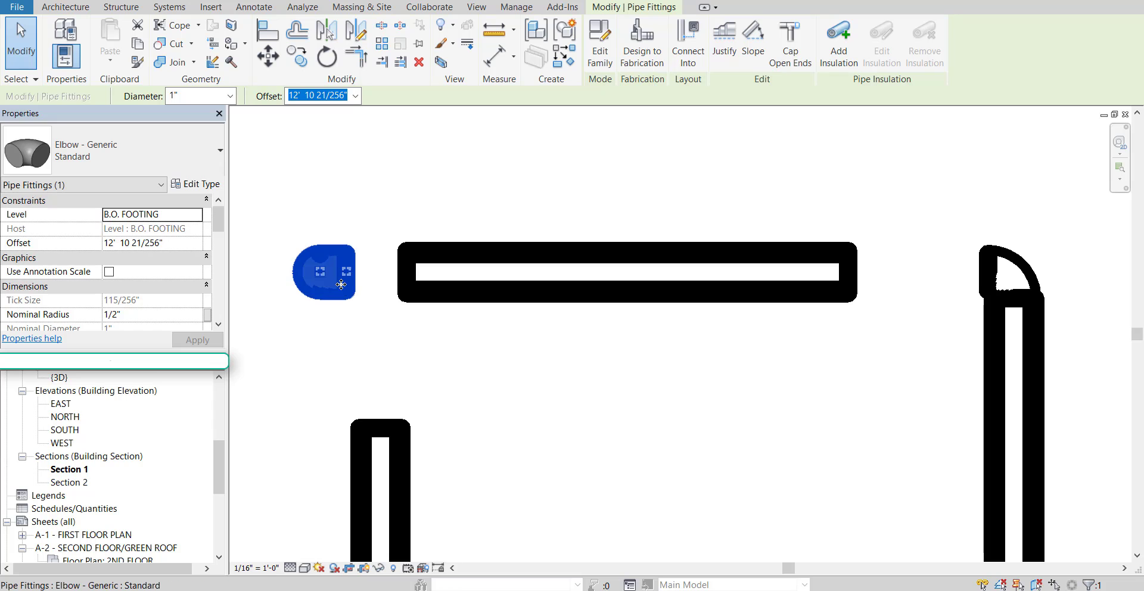
pyautogui.press('Delete')
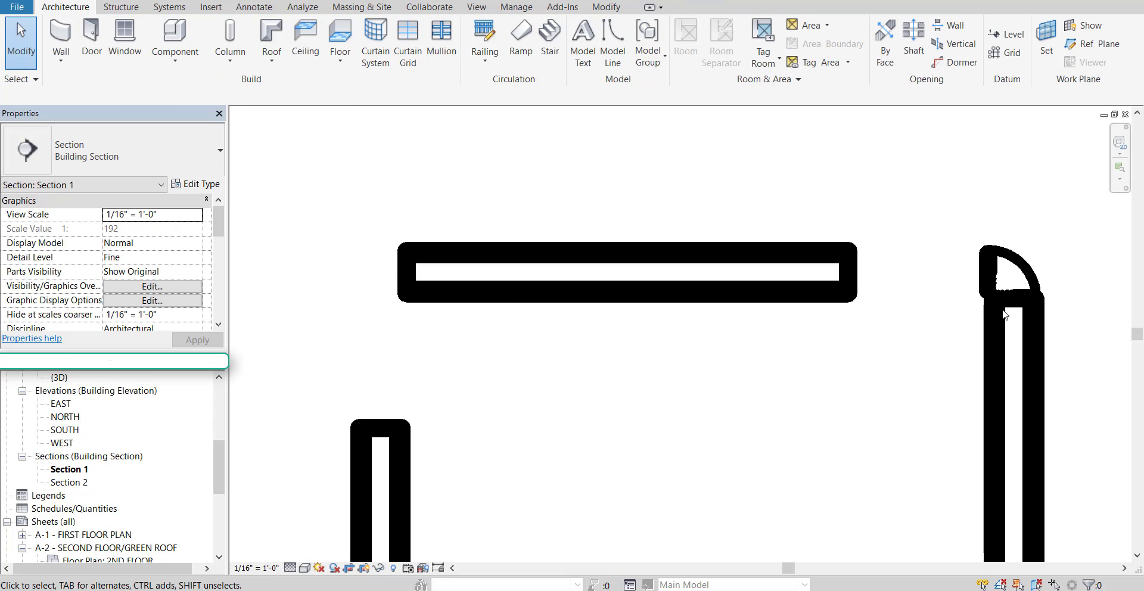
# - Copy the tall pipe's upper elbow to above the water heater's outlet pipe and rotate it to face the short horizontal pipe
pyautogui.click(1016, 260)
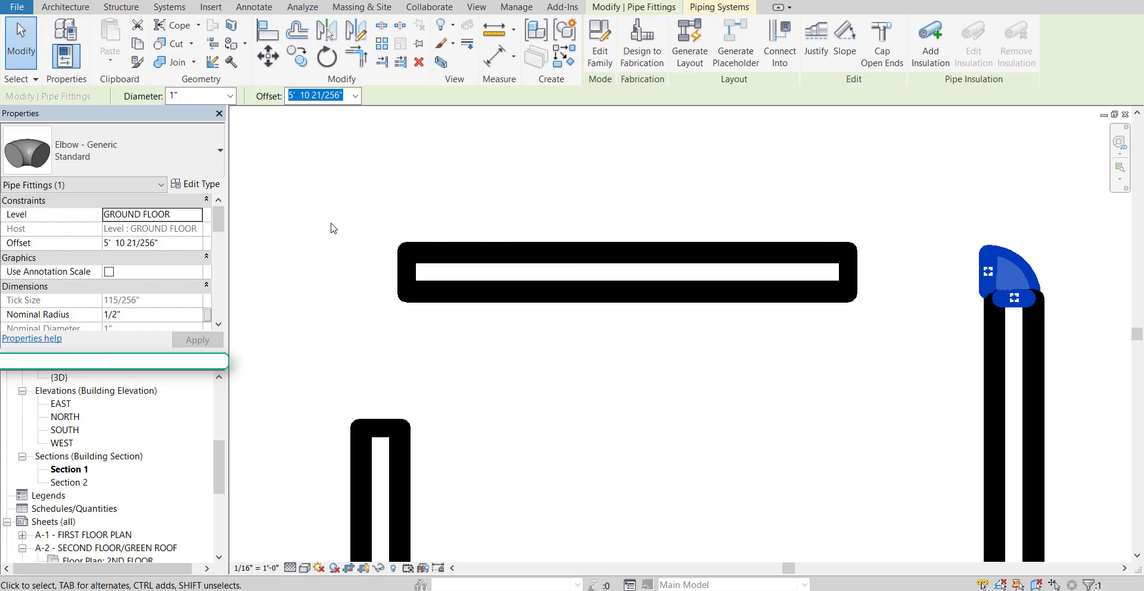
pyautogui.hotkey('ctrl', 'c')
pyautogui.hotkey('ctrl', 'v')
pyautogui.click(325, 292)
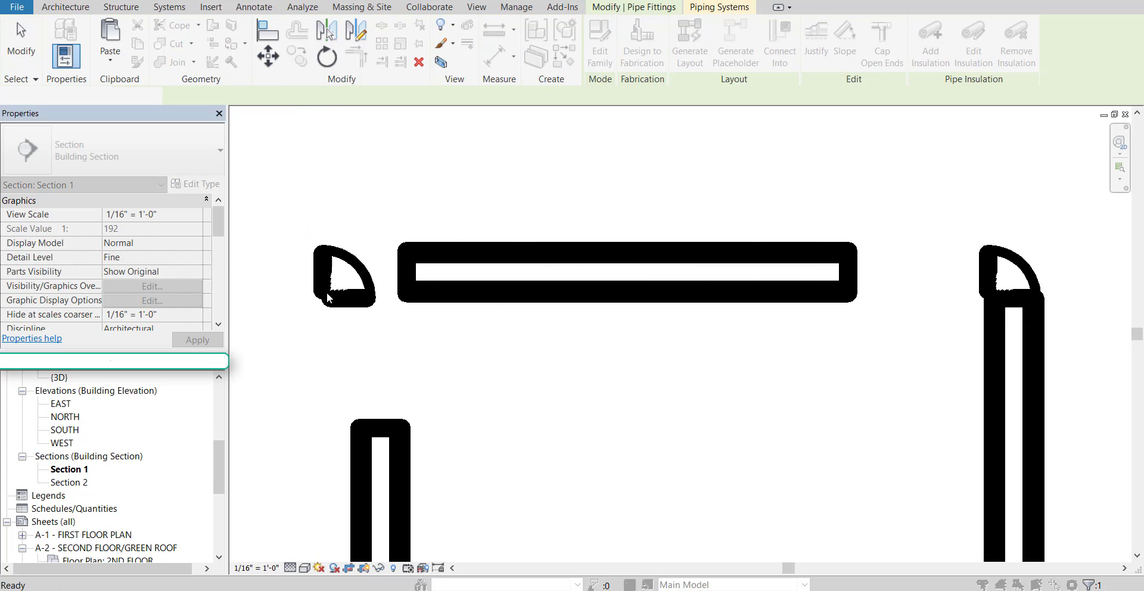
pyautogui.click(391, 339)
pyautogui.click(388, 321)
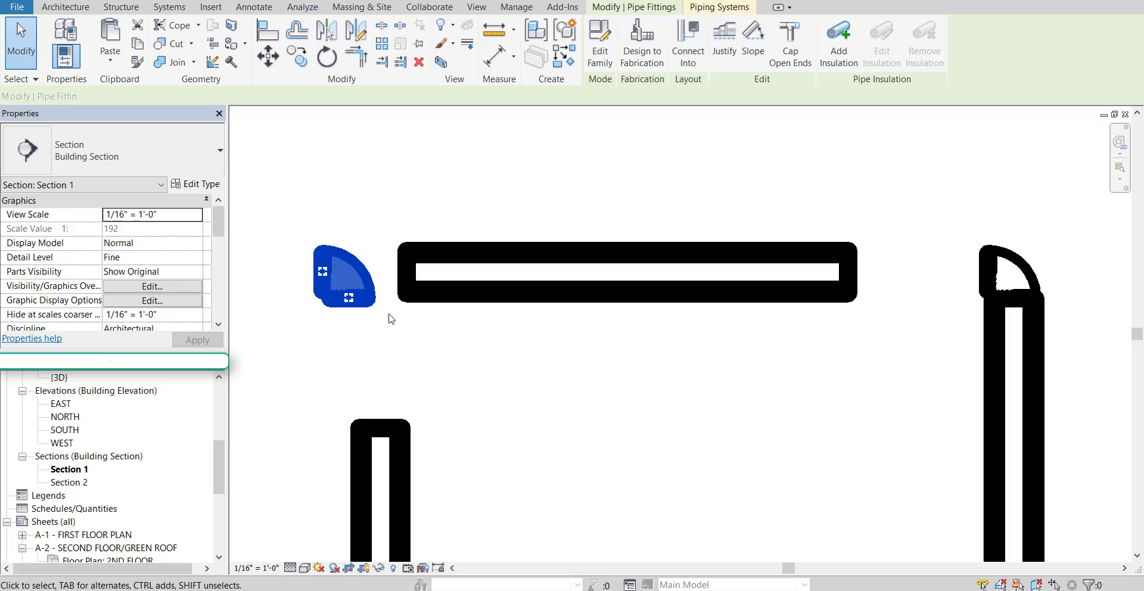
pyautogui.press('space')
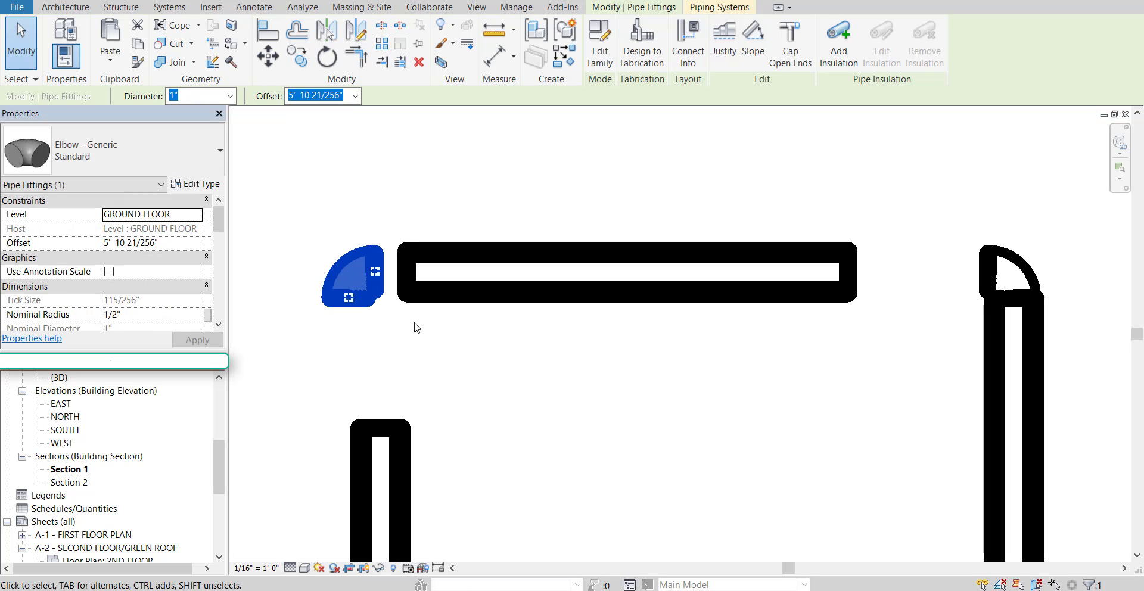
pyautogui.click(426, 348)
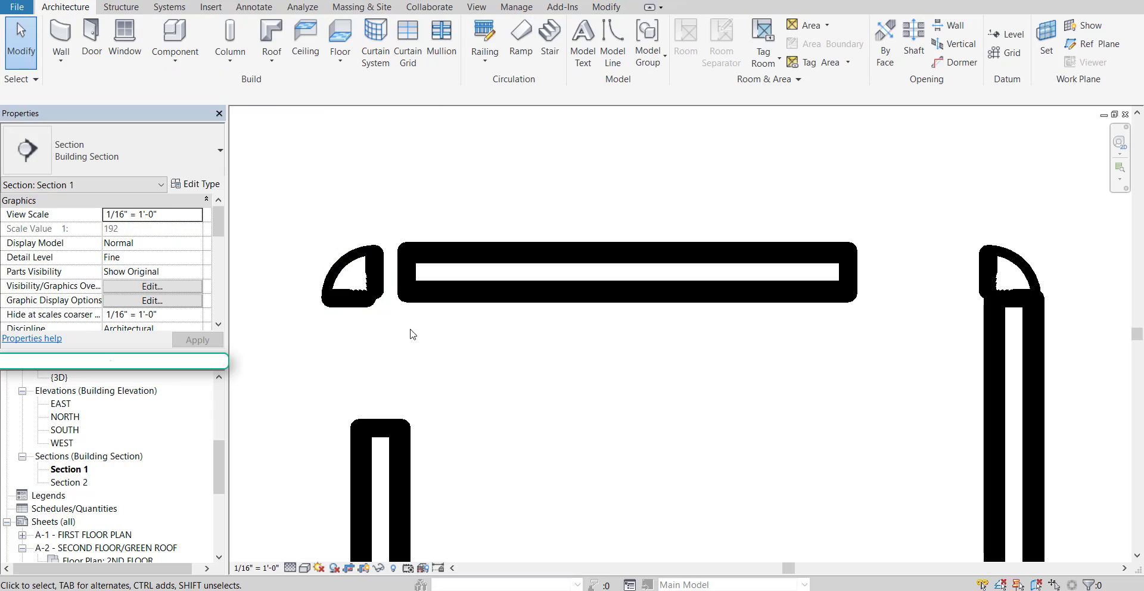
# - Extend the short horizontal pipe's right end to the tall pipe's elbow and pull its left end back from the copied elbow
pyautogui.click(846, 284)
pyautogui.moveTo(856, 271); pyautogui.dragTo(1000, 272)
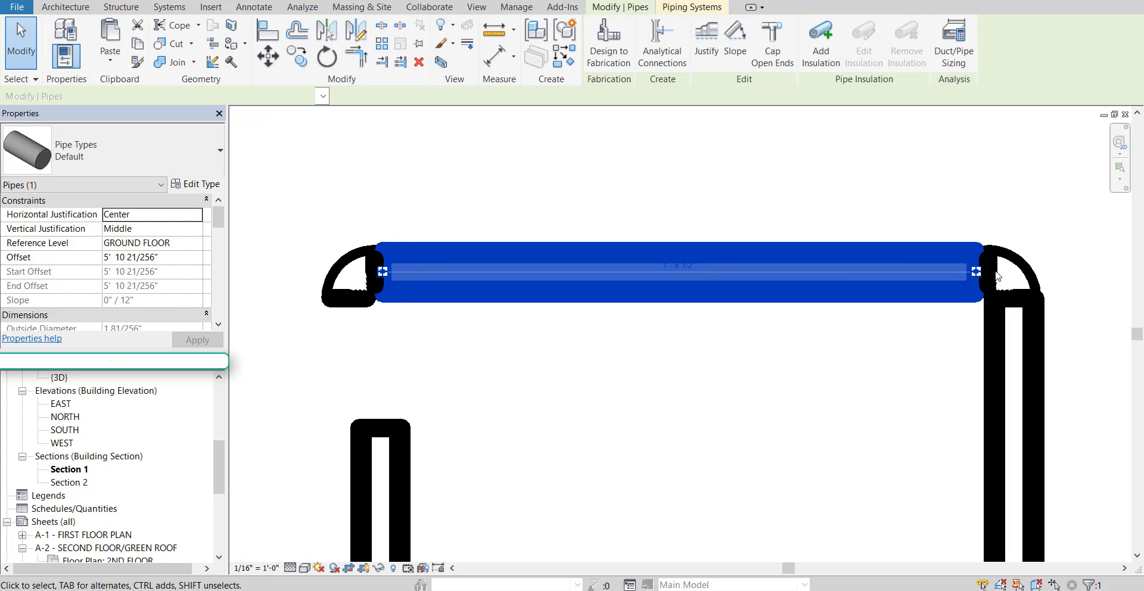
pyautogui.click(784, 175)
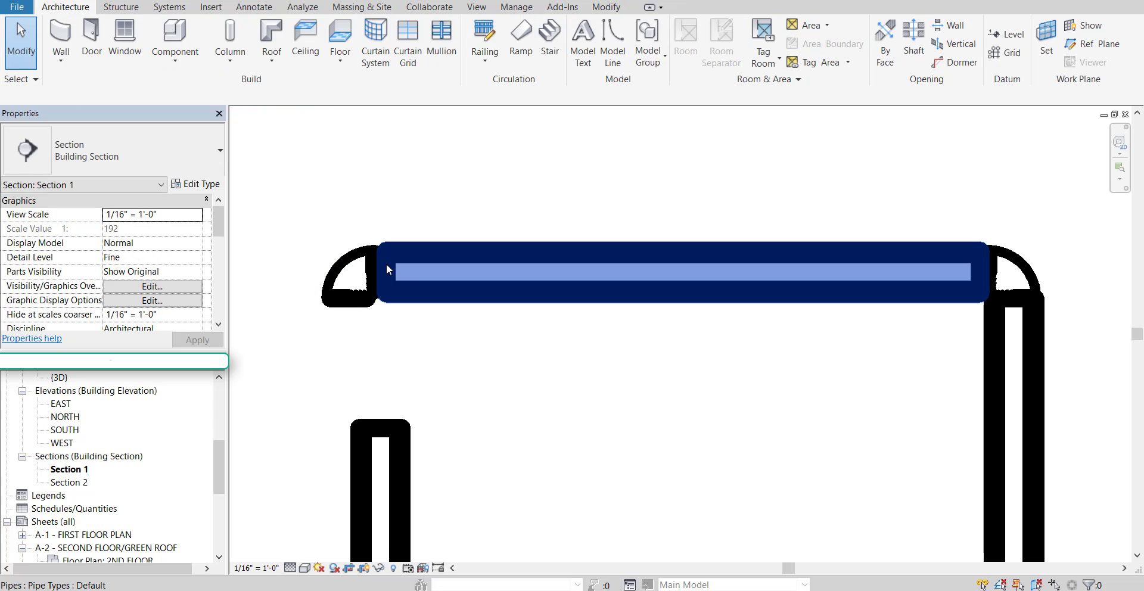
pyautogui.click(387, 264)
pyautogui.moveTo(388, 277); pyautogui.dragTo(427, 277)
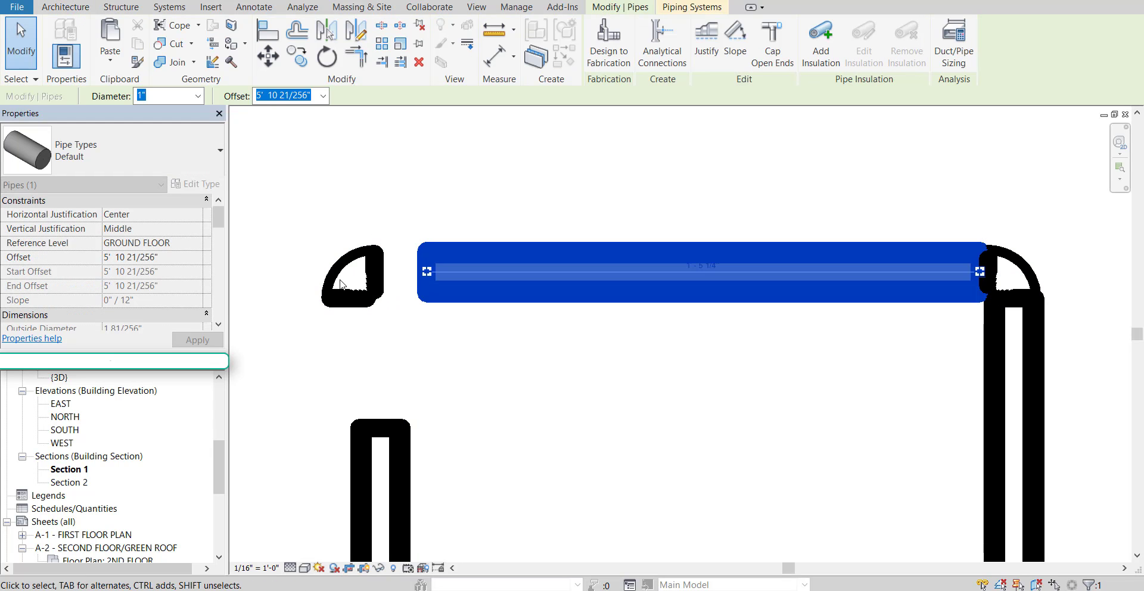
# - Nudge the copied elbow to the right until it is centered over the water heater's vertical outlet pipe
pyautogui.click(380, 289)
pyautogui.press('Right')
pyautogui.press('Right')
pyautogui.press('Right')
pyautogui.press('Right')
pyautogui.press('Right')
pyautogui.press('Right')
pyautogui.press('Right')
pyautogui.press('Right')
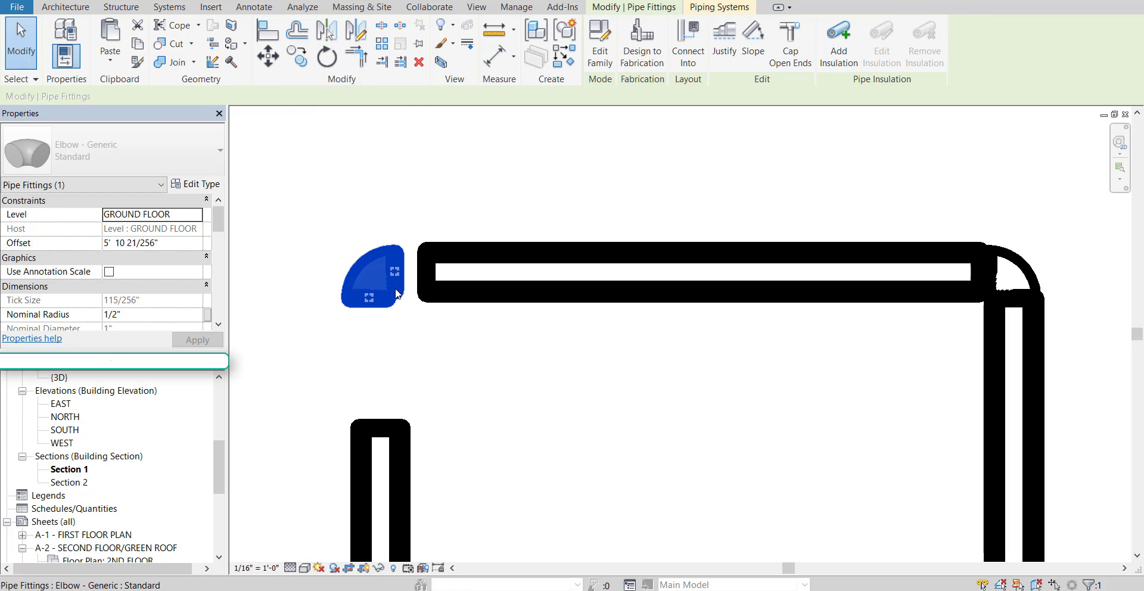
pyautogui.press('Left')
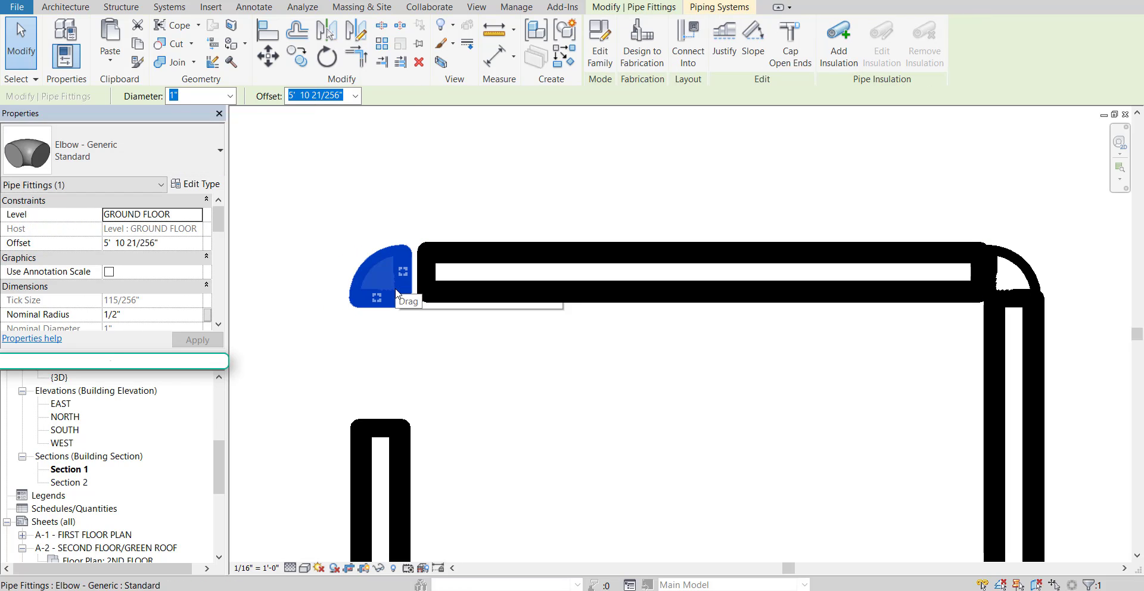
pyautogui.press('Right')
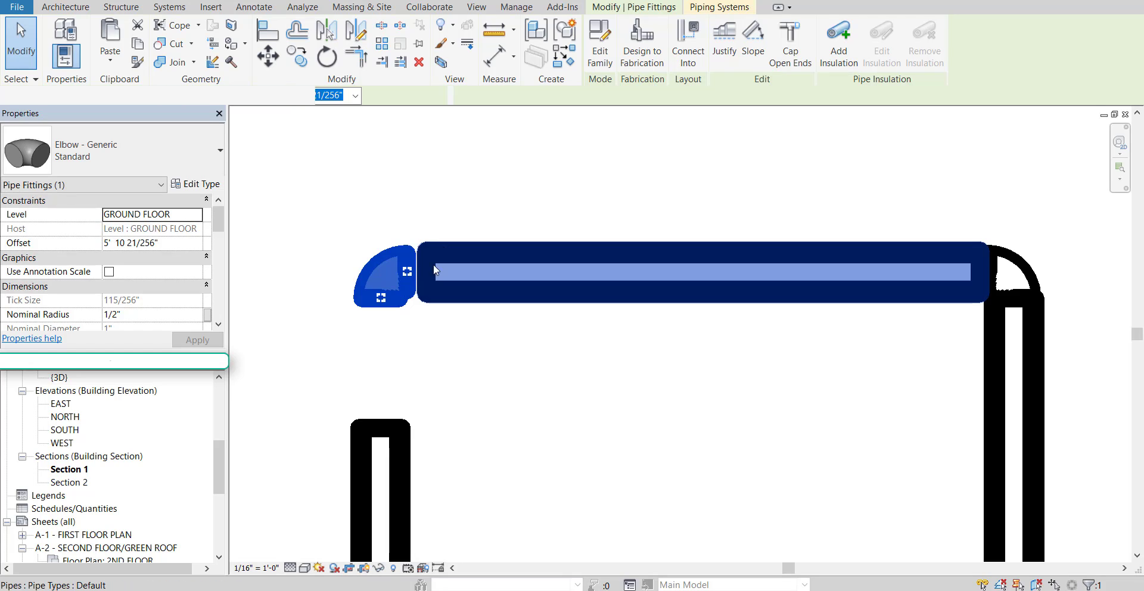
# - Connect the horizontal pipe's left end and the water heater's vertical outlet pipe to the elbow above the heater
pyautogui.click(434, 266)
pyautogui.moveTo(426, 272)
pyautogui.mouseDown()
pyautogui.moveTo(409, 272)
pyautogui.moveTo(417, 277)
pyautogui.mouseUp()
pyautogui.click(421, 350)
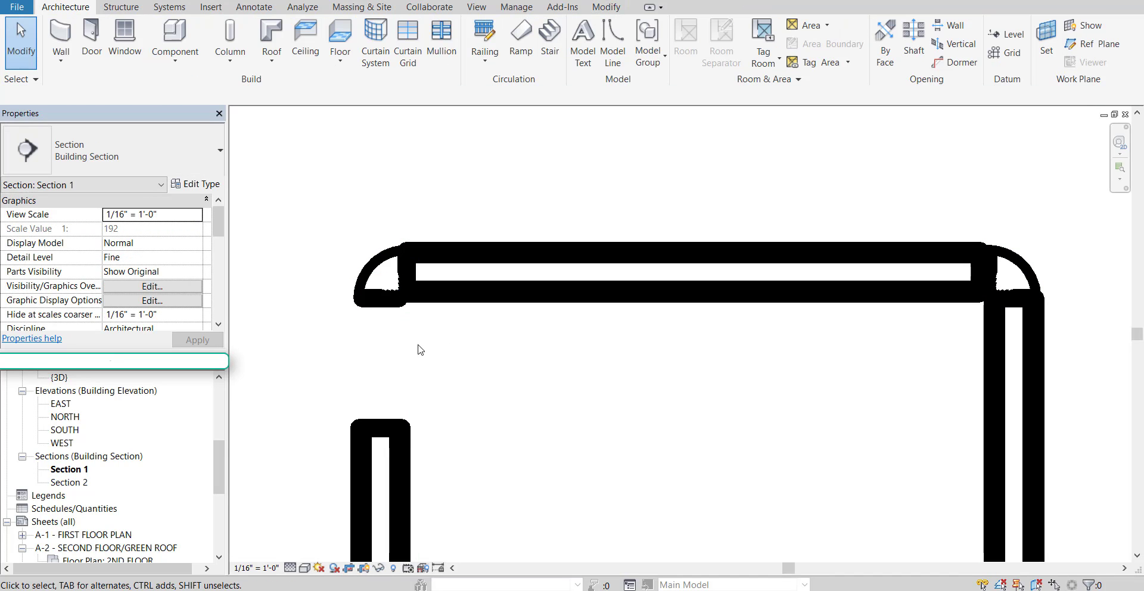
pyautogui.click(385, 429)
pyautogui.moveTo(385, 431); pyautogui.dragTo(382, 310)
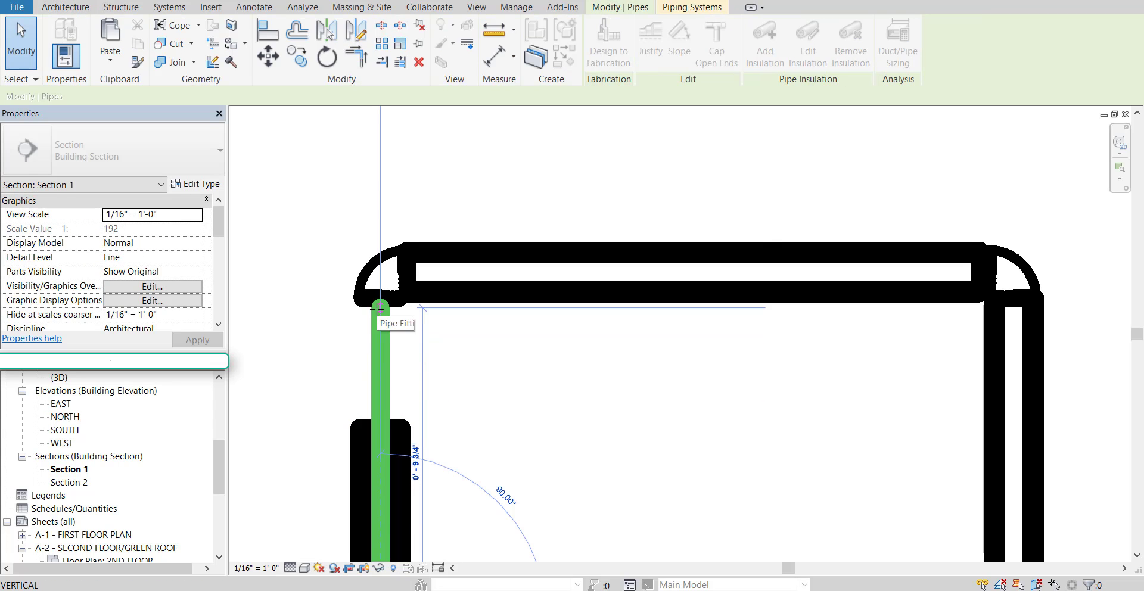
pyautogui.click(500, 406)
# - Examine the connected pipe run from the water heater to the sink and toilet in the section view
pyautogui.scroll(-4, 501, 402)
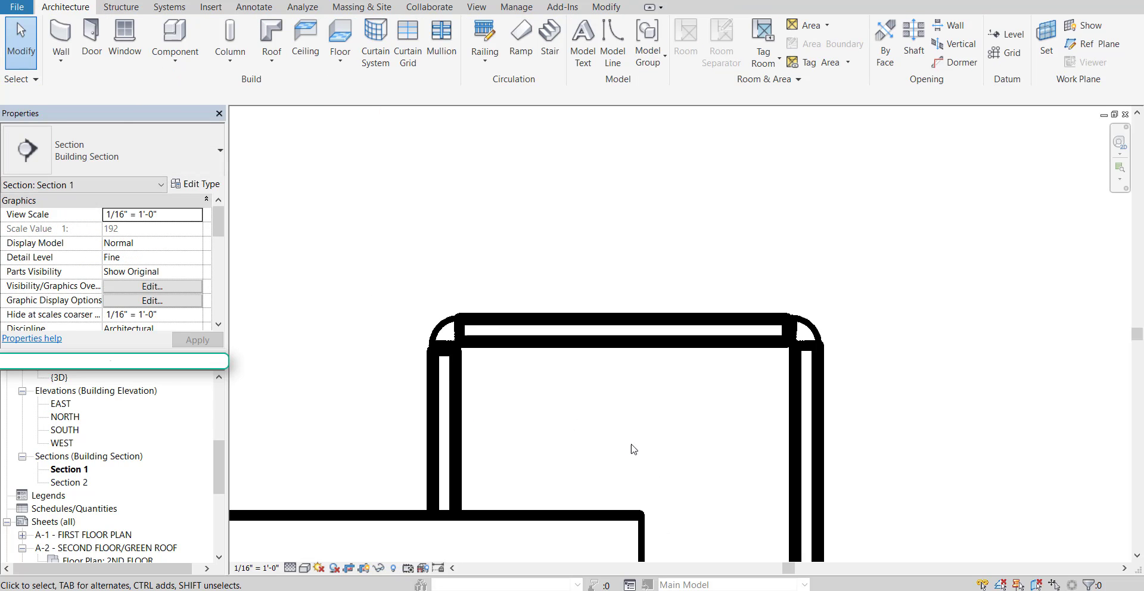
pyautogui.moveTo(667, 472); pyautogui.dragTo(586, 238, button='middle')
pyautogui.scroll(-7, 579, 248)
pyautogui.scroll(-3, 583, 281)
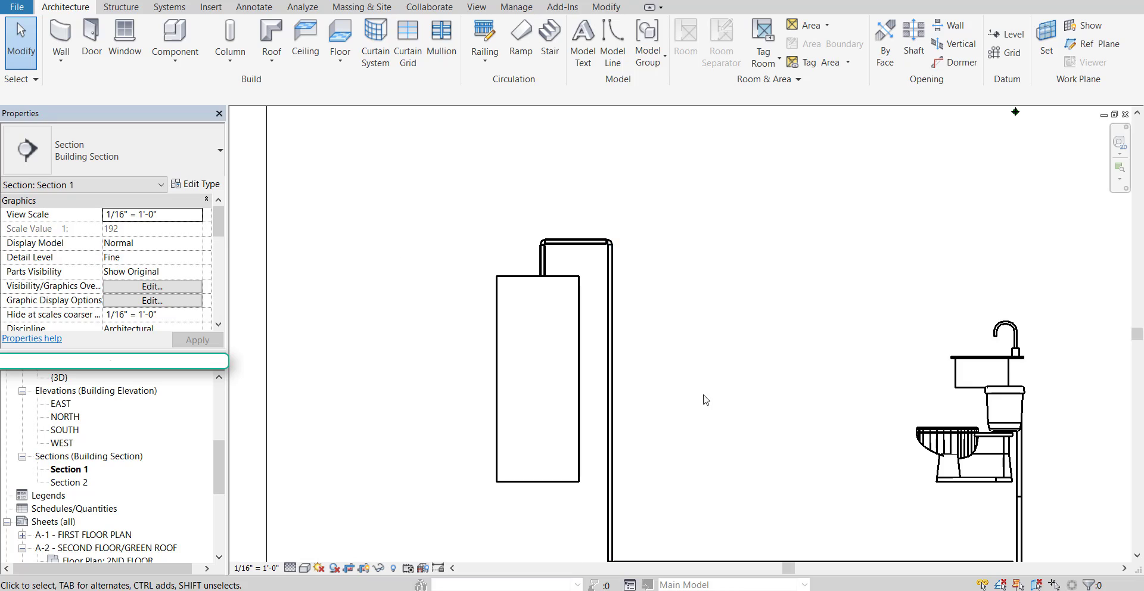
pyautogui.scroll(2, 932, 424)
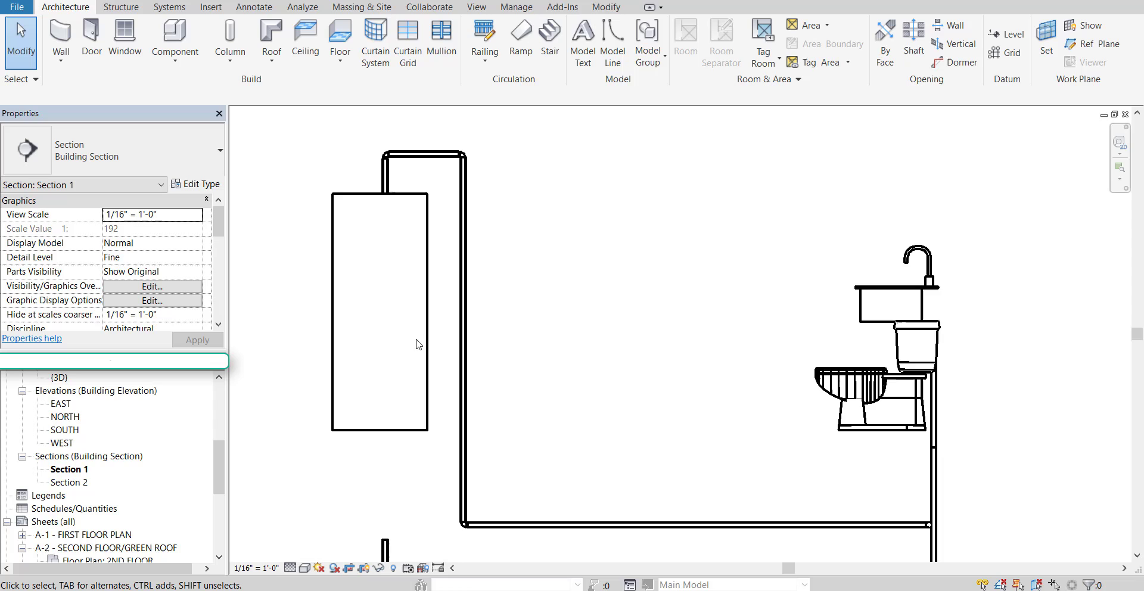
pyautogui.scroll(-1, 457, 409)
pyautogui.moveTo(548, 367); pyautogui.dragTo(542, 347, button='middle')
pyautogui.scroll(1, 536, 353)
pyautogui.scroll(1, 375, 480)
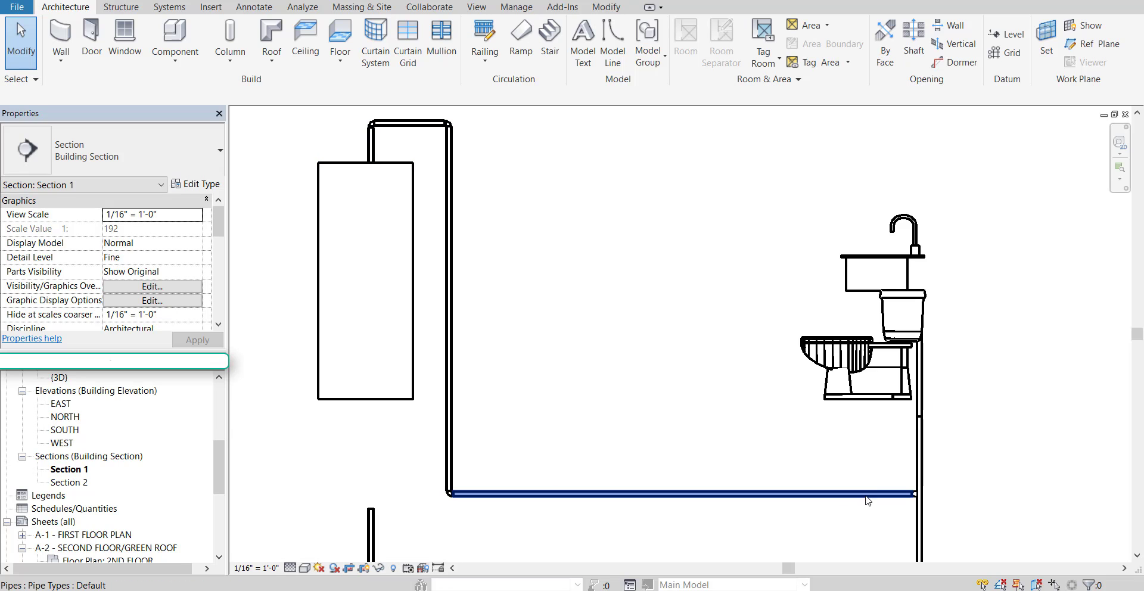
# - Shorten the tall vertical pipe from its lower end to above the water heater's base, detaching it from the lower elbow
pyautogui.moveTo(511, 442)
pyautogui.mouseDown(button='middle')
pyautogui.moveTo(577, 390)
pyautogui.moveTo(595, 442)
pyautogui.mouseUp(button='middle')
pyautogui.scroll(1, 549, 460)
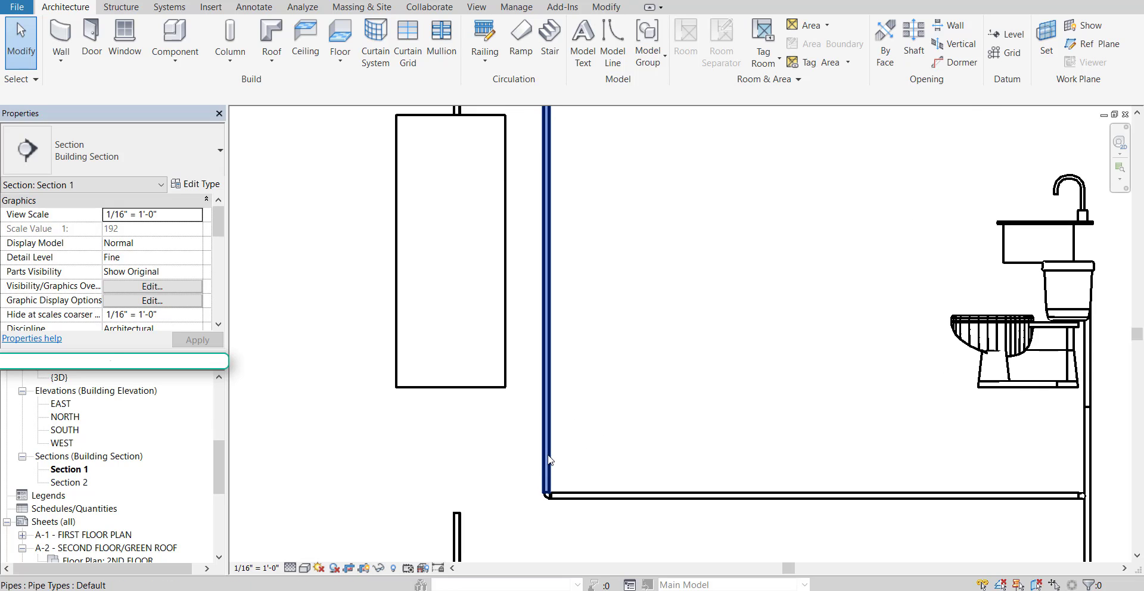
pyautogui.click(549, 460)
pyautogui.scroll(1, 544, 496)
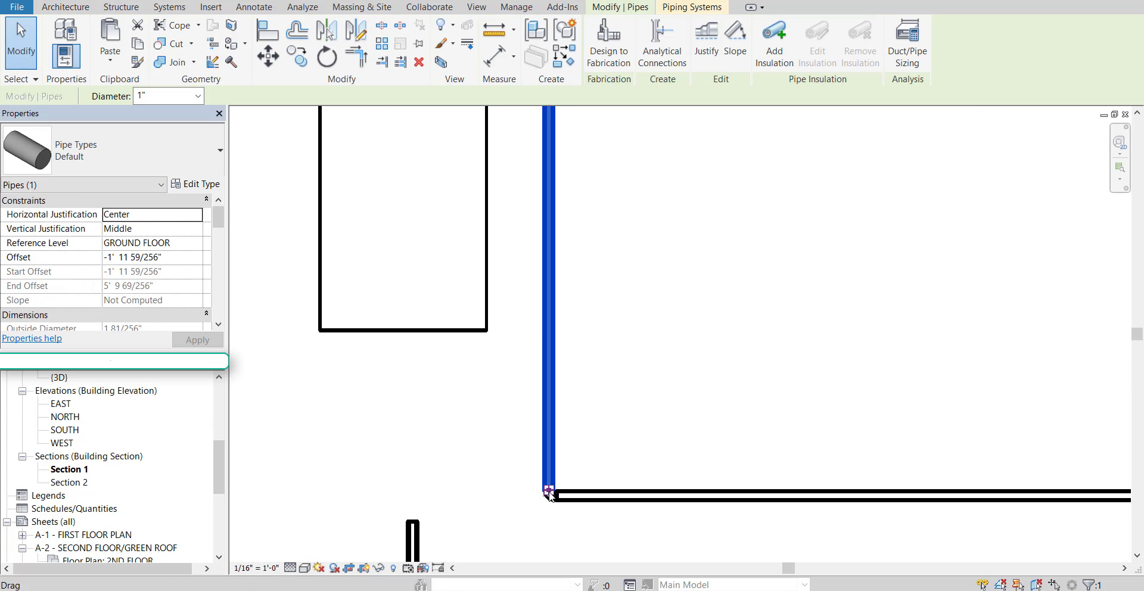
pyautogui.moveTo(549, 496); pyautogui.dragTo(545, 374)
pyautogui.moveTo(541, 298); pyautogui.dragTo(542, 273)
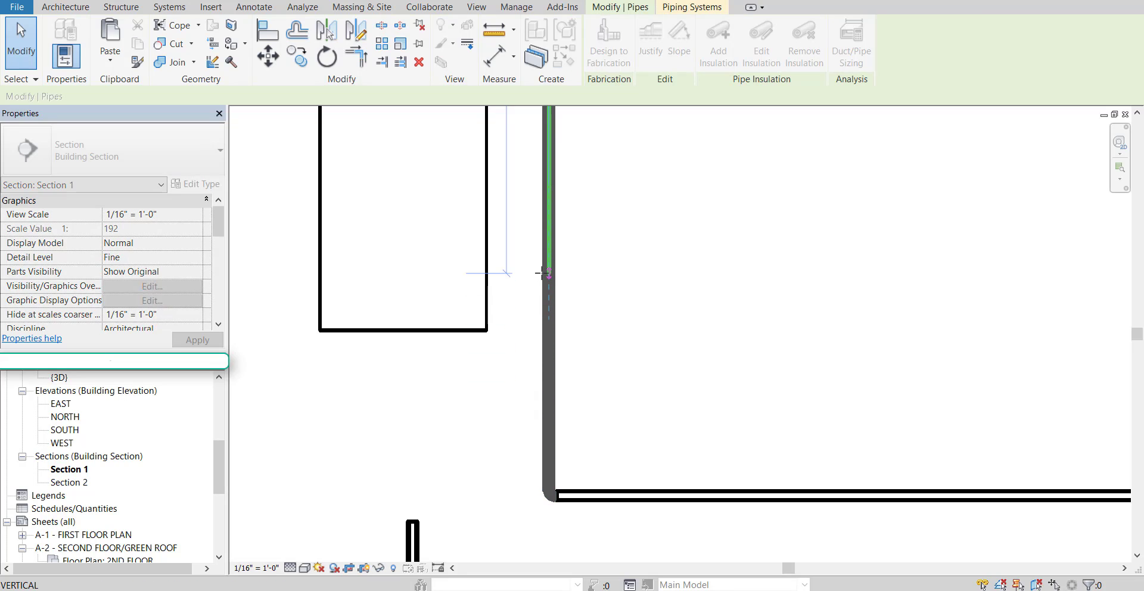
pyautogui.click(497, 480)
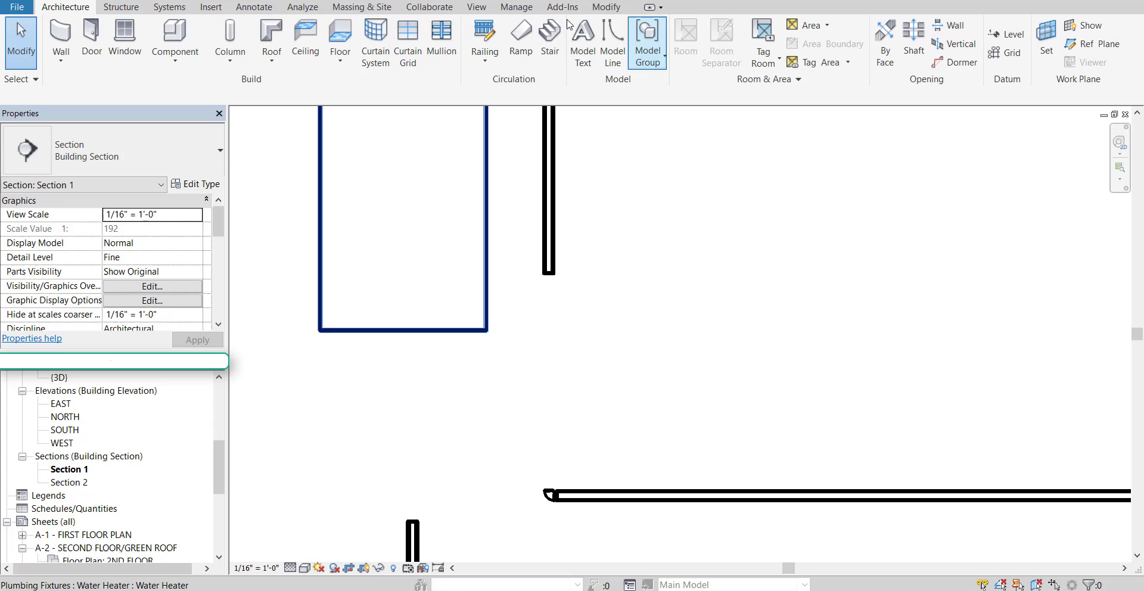
# - Draw a 1" horizontal pipe about 1' 9" long from the water heater's lower part to beneath the shortened vertical pipe
pyautogui.click(185, 11)
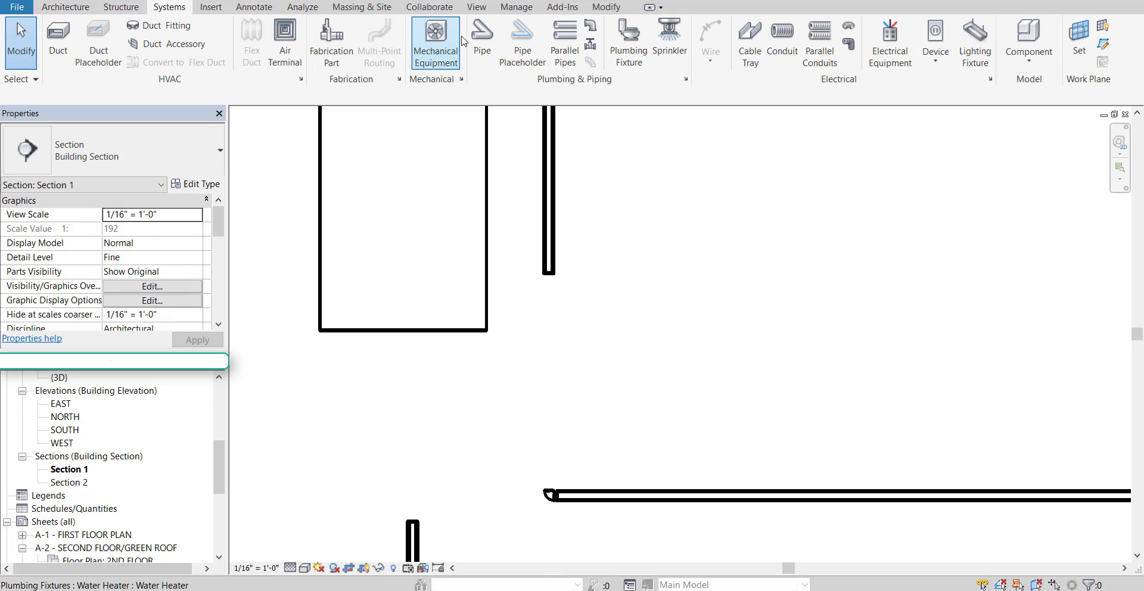
pyautogui.click(482, 42)
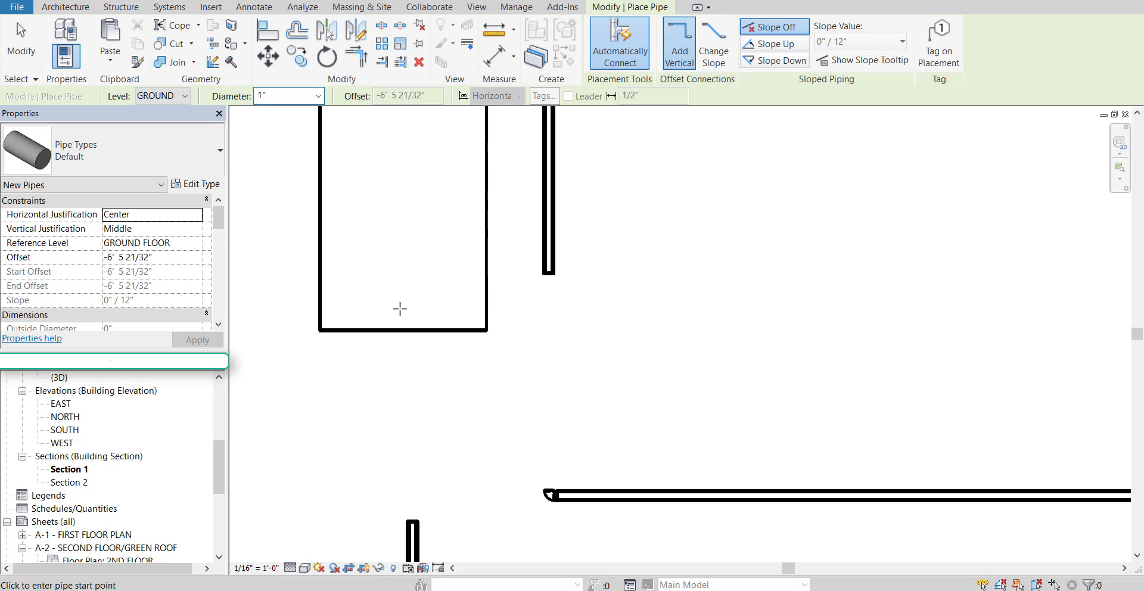
pyautogui.click(400, 308)
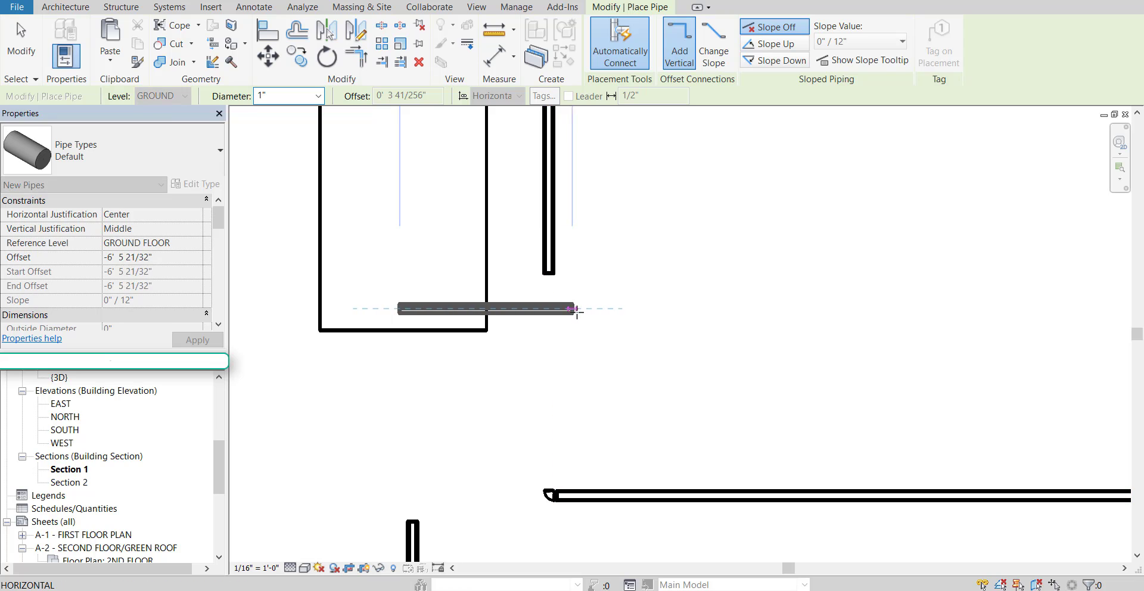
pyautogui.click(549, 309)
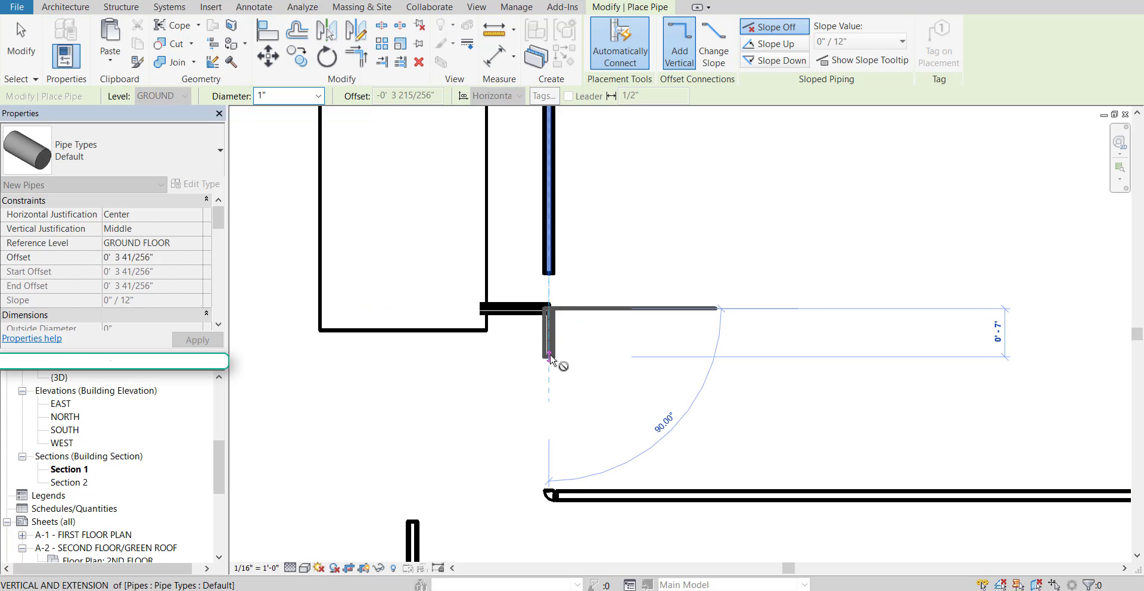
pyautogui.press('Escape')
# - Draw a vertical 1" pipe from just below the new horizontal pipe down to the lower elbow
pyautogui.click(549, 326)
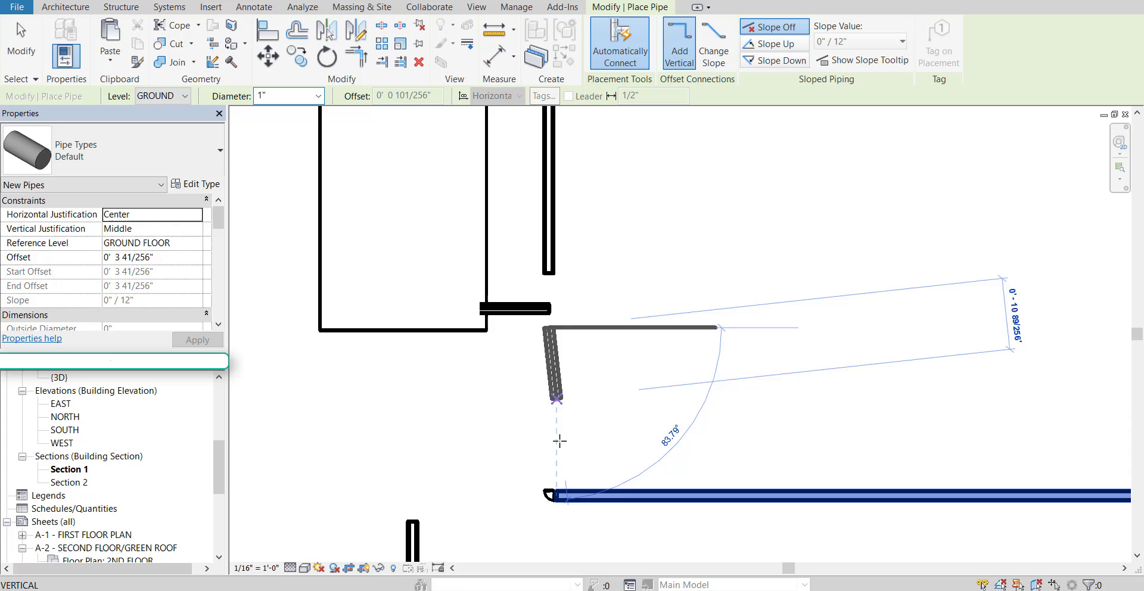
pyautogui.click(555, 484)
pyautogui.press('Escape')
pyautogui.scroll(2, 582, 485)
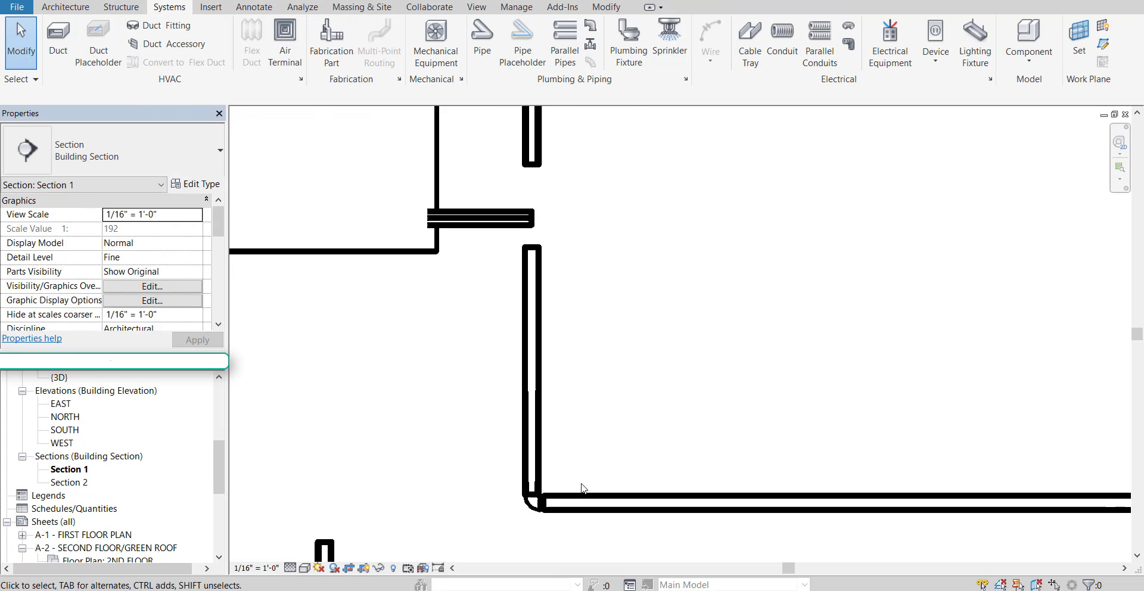
# - Shorten the new horizontal pipe's free end so it stops just left of the vertical pipes
pyautogui.click(527, 218)
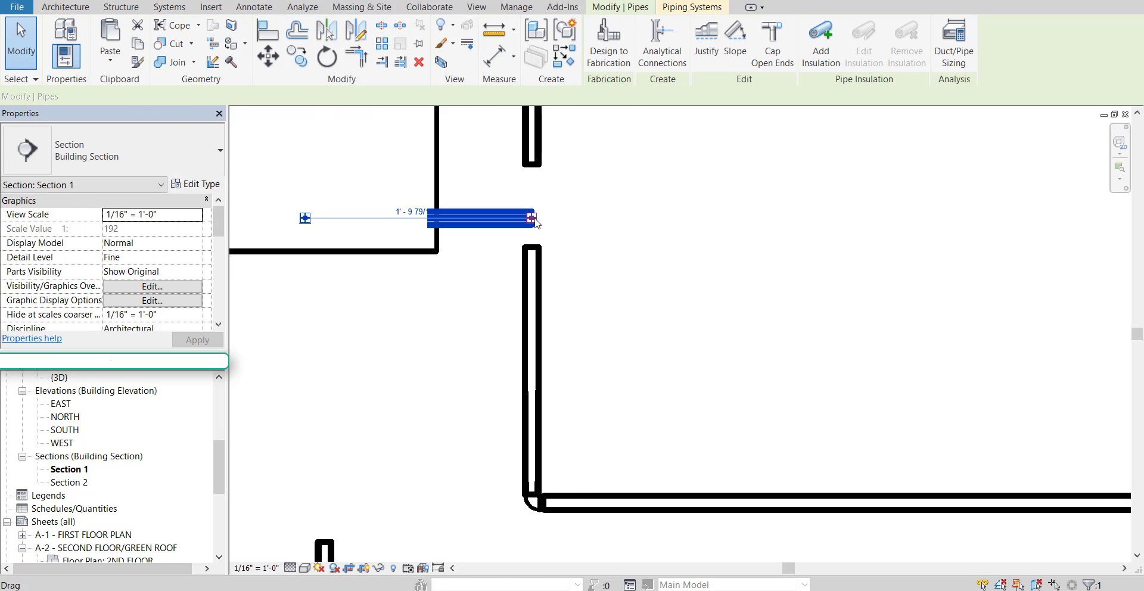
pyautogui.moveTo(529, 218); pyautogui.dragTo(516, 218)
pyautogui.press('Escape')
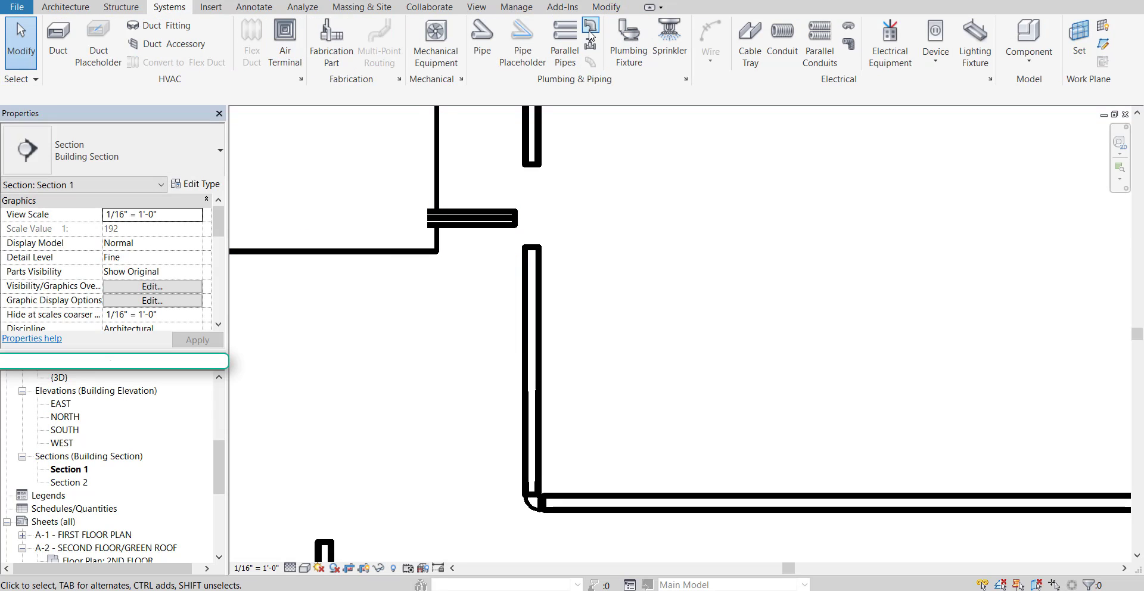
# - Place a Standard Elbow - Generic fitting on the upper end of the lower vertical pipe beside the water heater's short horizontal pipe
pyautogui.click(66, 7)
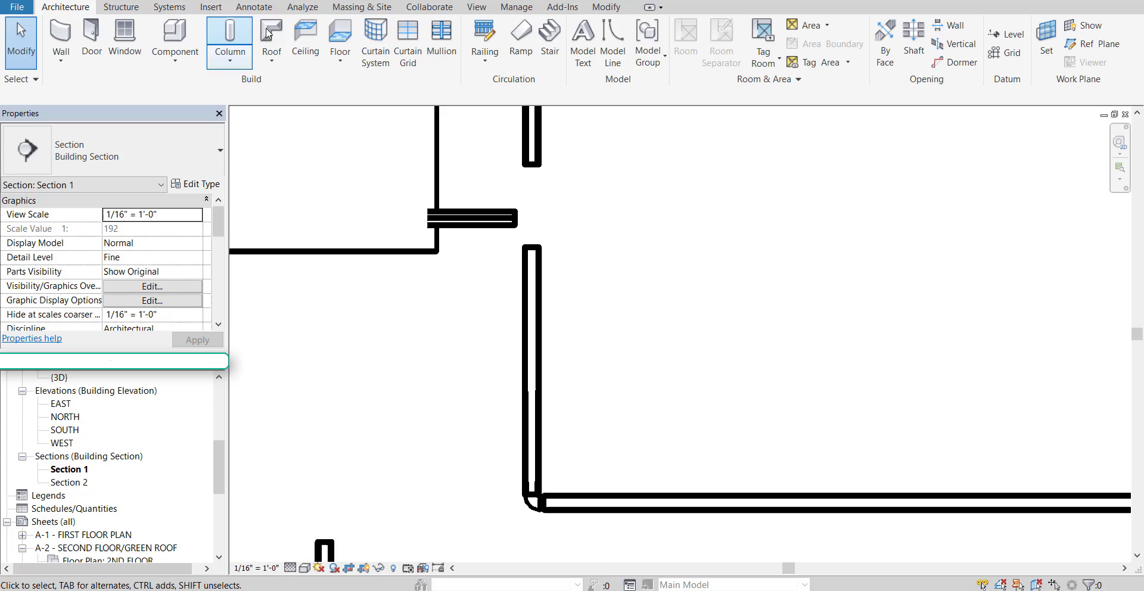
pyautogui.click(175, 38)
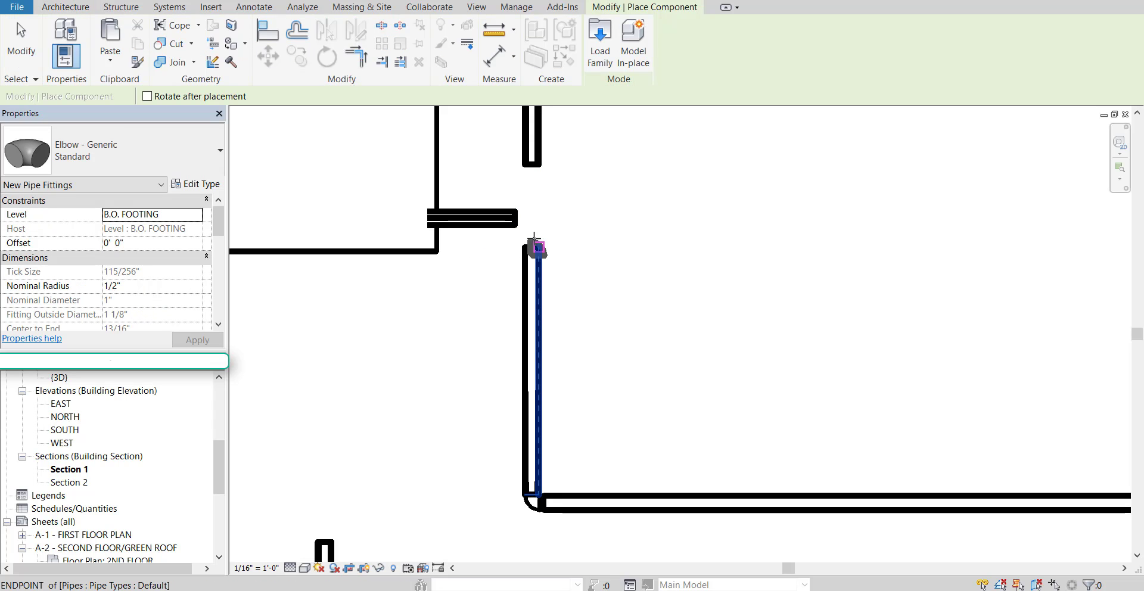
pyautogui.scroll(5, 530, 237)
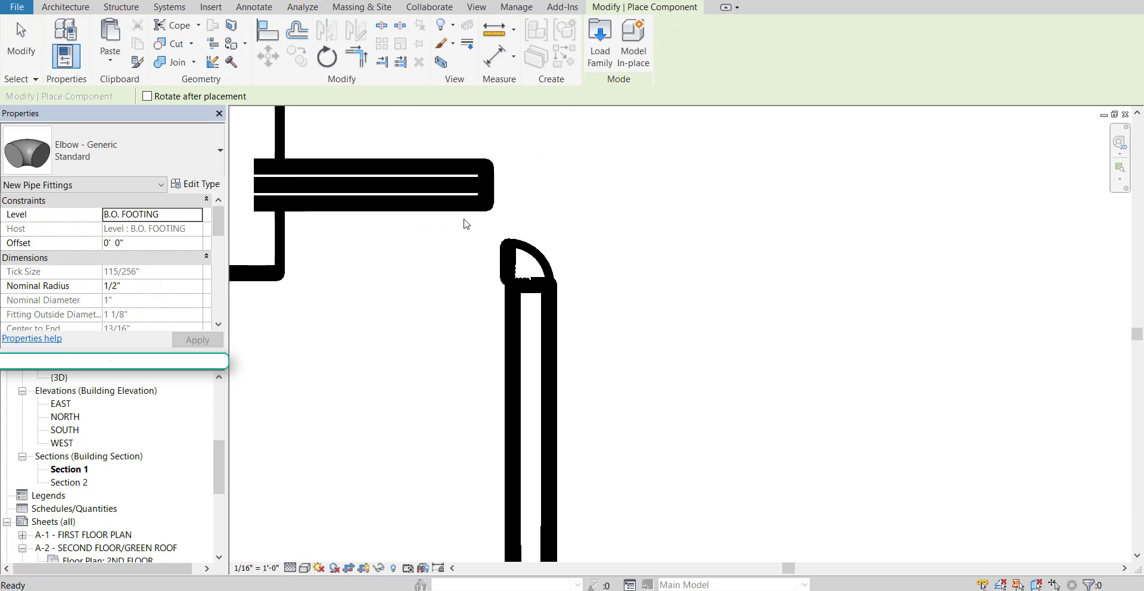
pyautogui.press('Escape')
# - Nudge the new elbow upward until its open side lines up with the water heater's short horizontal pipe
pyautogui.click(453, 214)
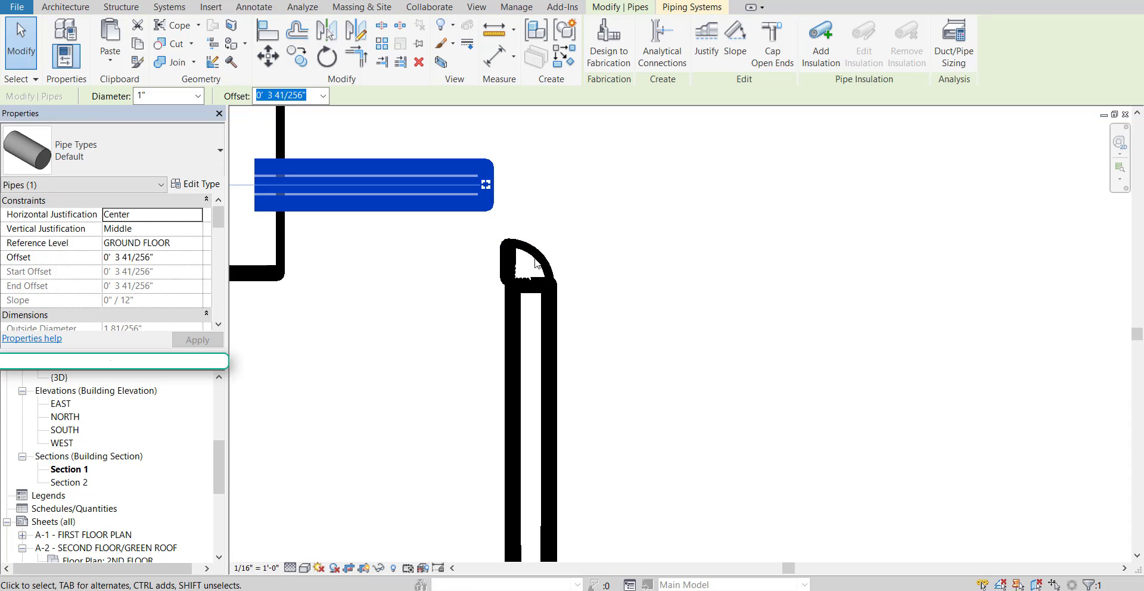
pyautogui.press('Escape')
pyautogui.click(538, 256)
pyautogui.press('Up')
pyautogui.press('Up')
pyautogui.press('Up')
pyautogui.press('Up')
pyautogui.press('Up')
pyautogui.press('Up')
pyautogui.press('Up')
pyautogui.press('Up')
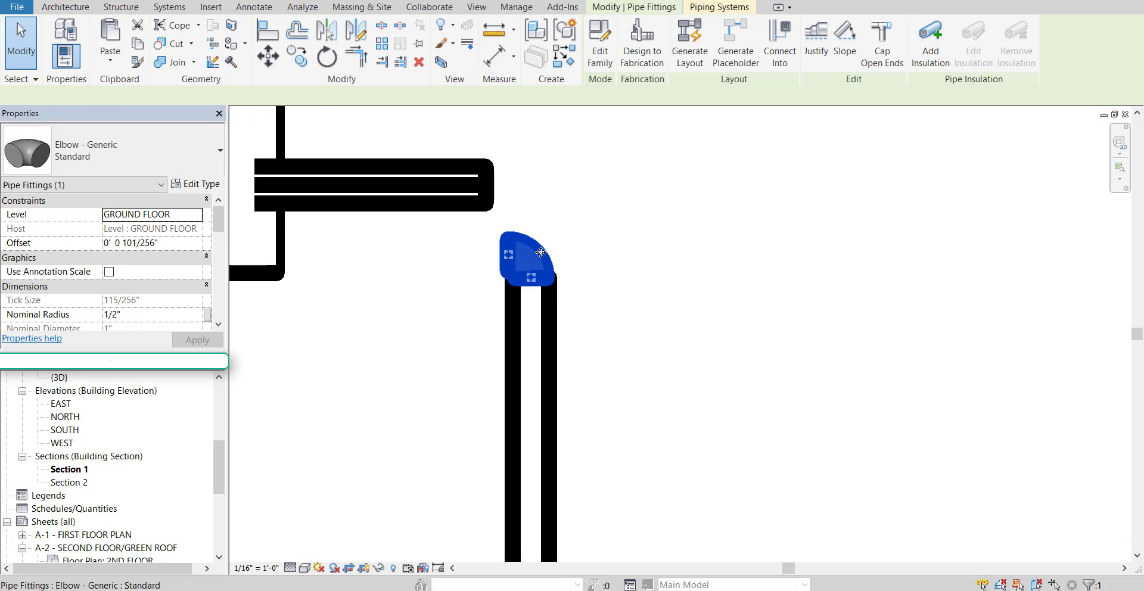
pyautogui.press('Up')
pyautogui.press('Up')
pyautogui.press('Up')
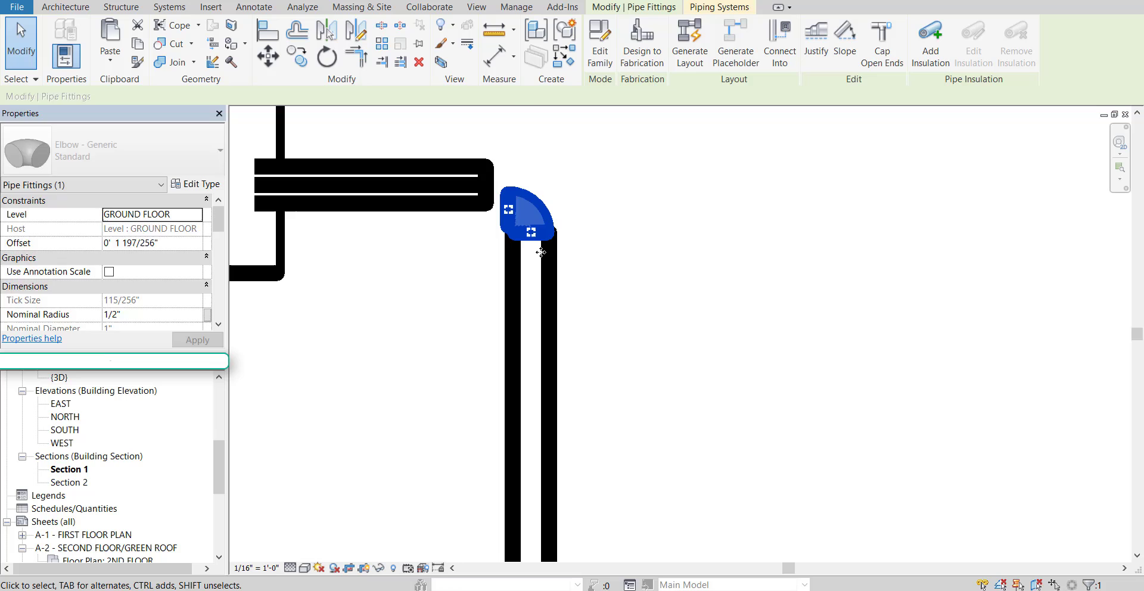
pyautogui.press('Up')
pyautogui.press('Up')
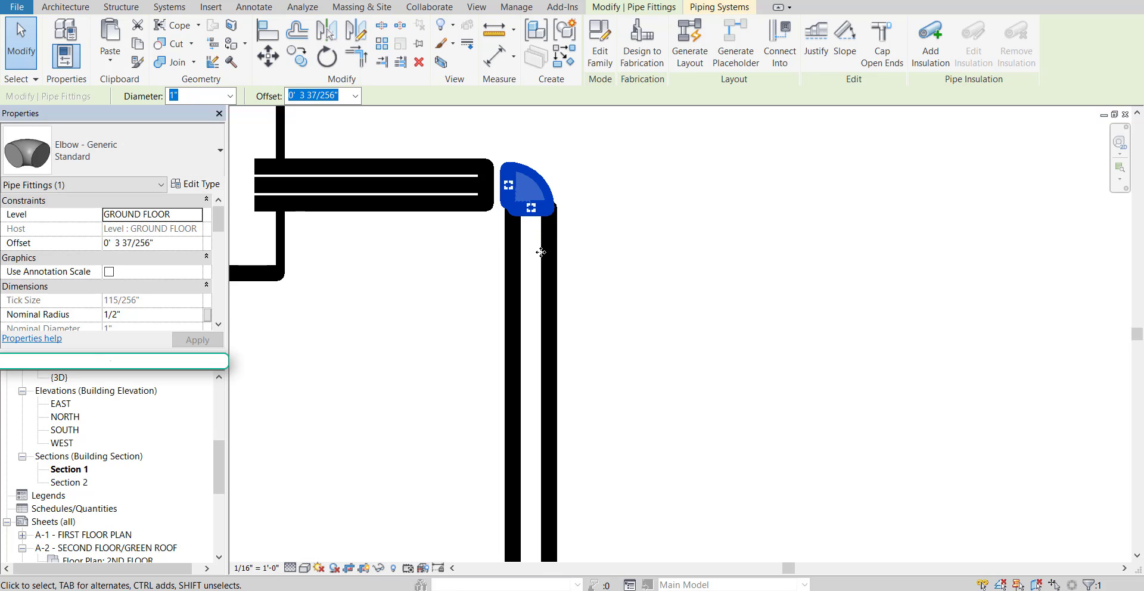
# - Extend the short horizontal pipe's free end to the elbow's open connector, making the pipe about 1' 8 3/4" long
pyautogui.click(475, 203)
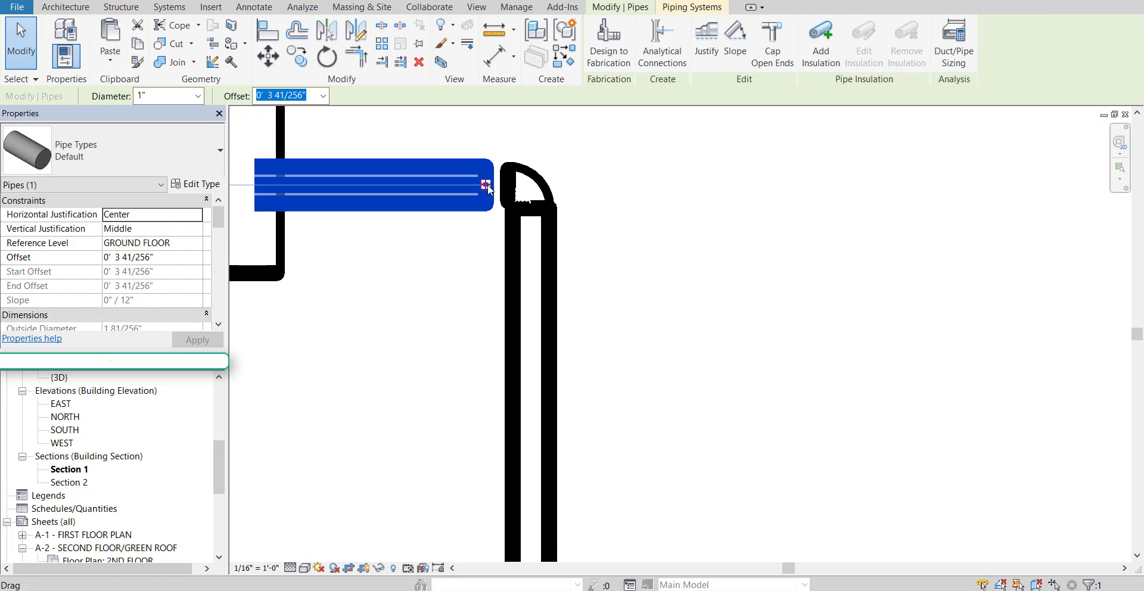
pyautogui.moveTo(486, 185); pyautogui.dragTo(505, 185)
pyautogui.scroll(-5, 465, 243)
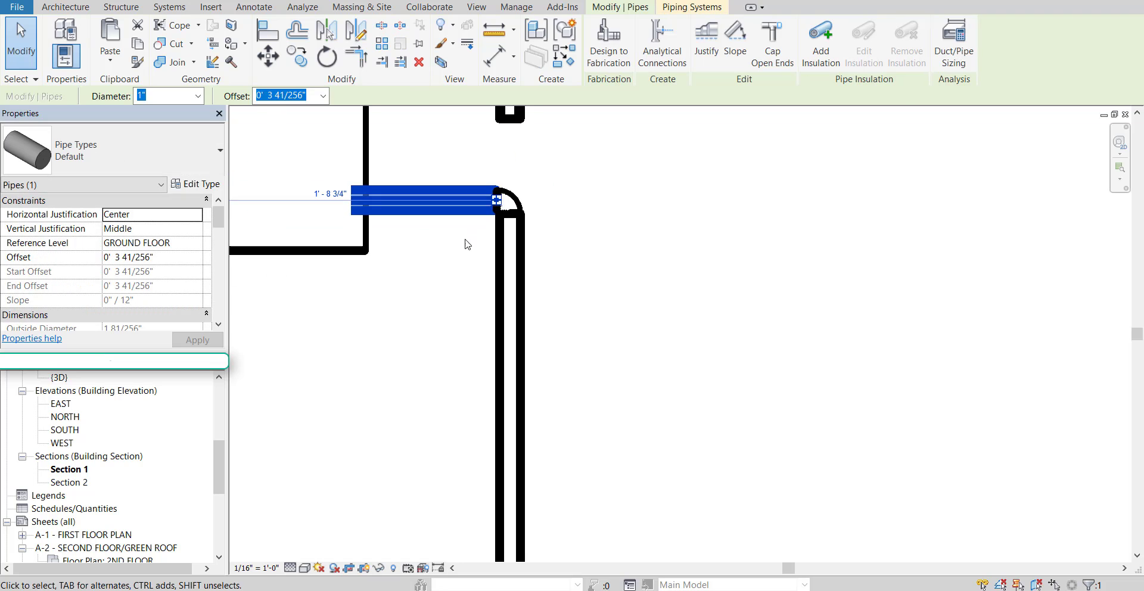
pyautogui.moveTo(456, 310); pyautogui.dragTo(521, 446, button='middle')
pyautogui.scroll(2, 547, 468)
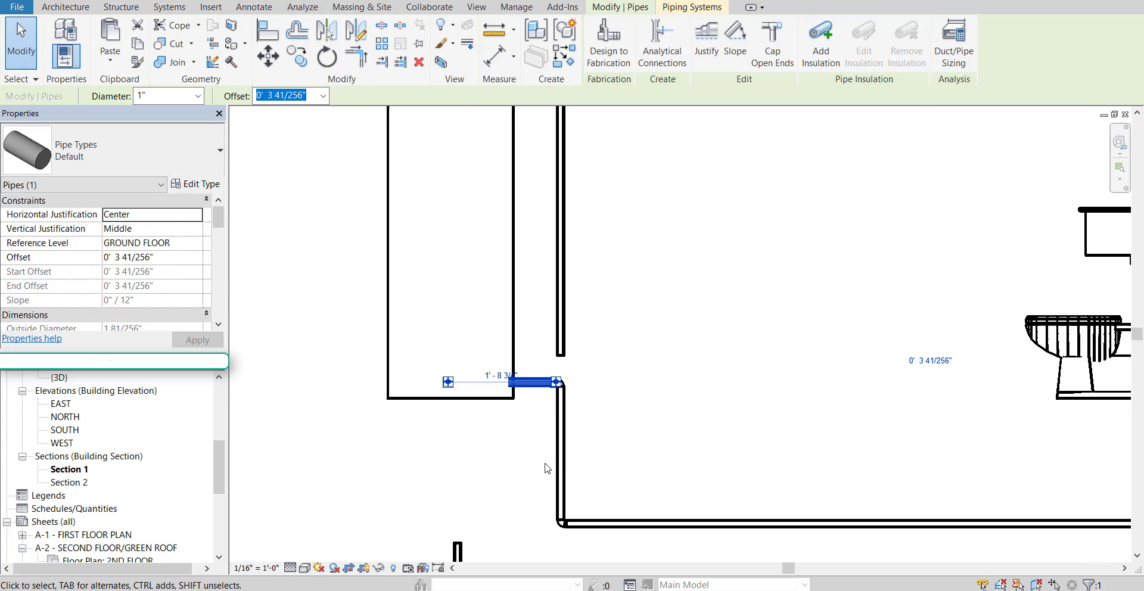
pyautogui.scroll(1, 532, 482)
pyautogui.scroll(-1, 532, 482)
pyautogui.moveTo(531, 482); pyautogui.dragTo(531, 475, button='middle')
pyautogui.press('Escape')
pyautogui.scroll(-1, 611, 203)
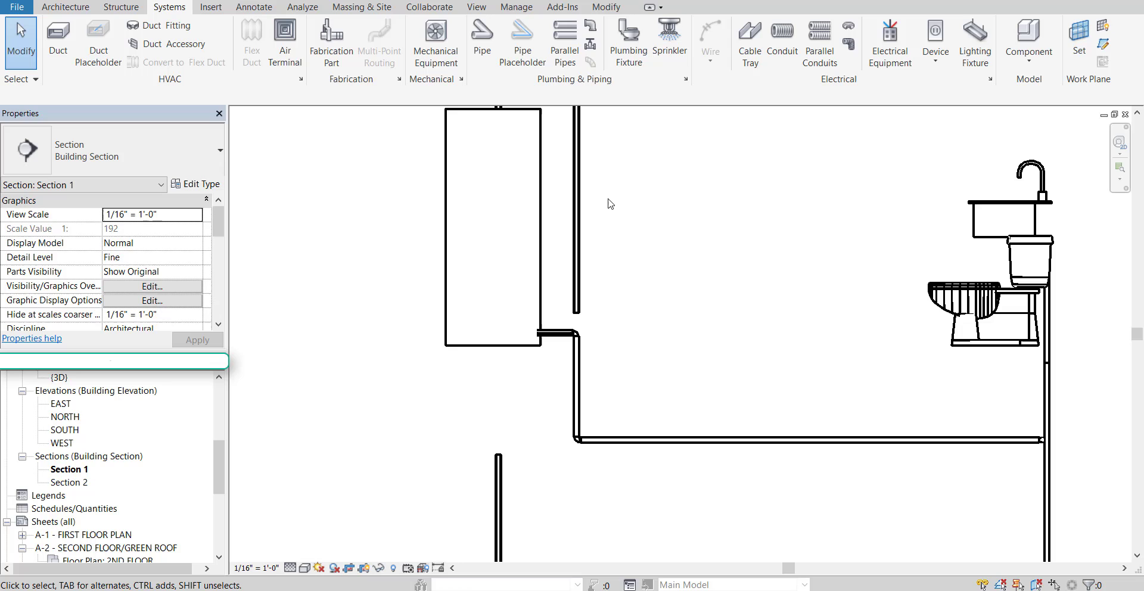
# - Try to mirror the pipe loop above the water heater using a picked axis on its short vertical pipe
pyautogui.scroll(1, 618, 167)
pyautogui.moveTo(626, 173); pyautogui.dragTo(687, 357, button='middle')
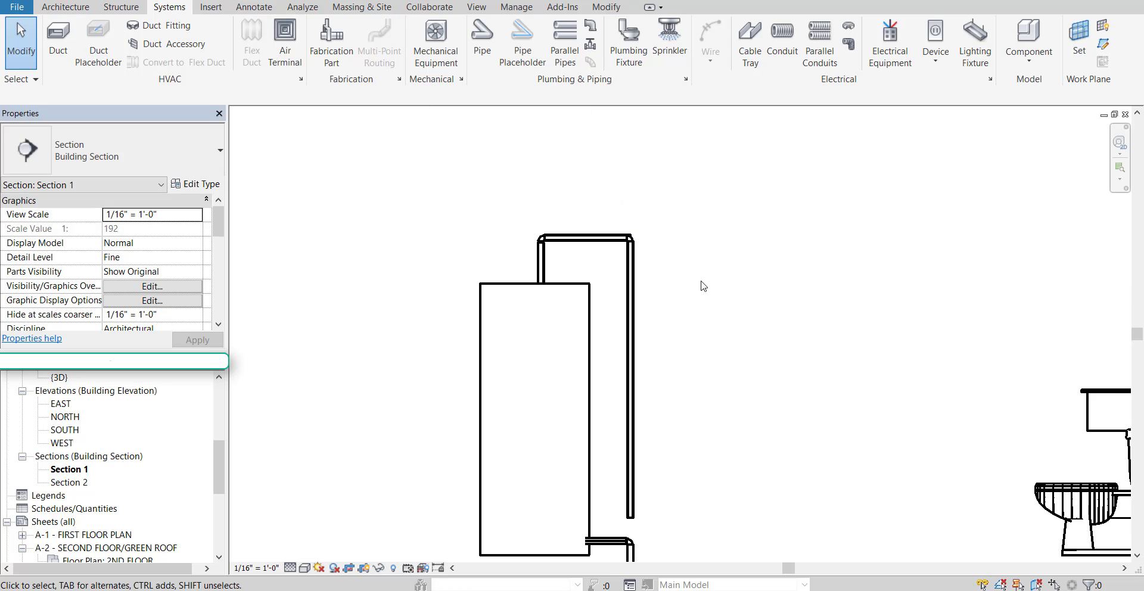
pyautogui.moveTo(695, 421); pyautogui.dragTo(657, 256, button='middle')
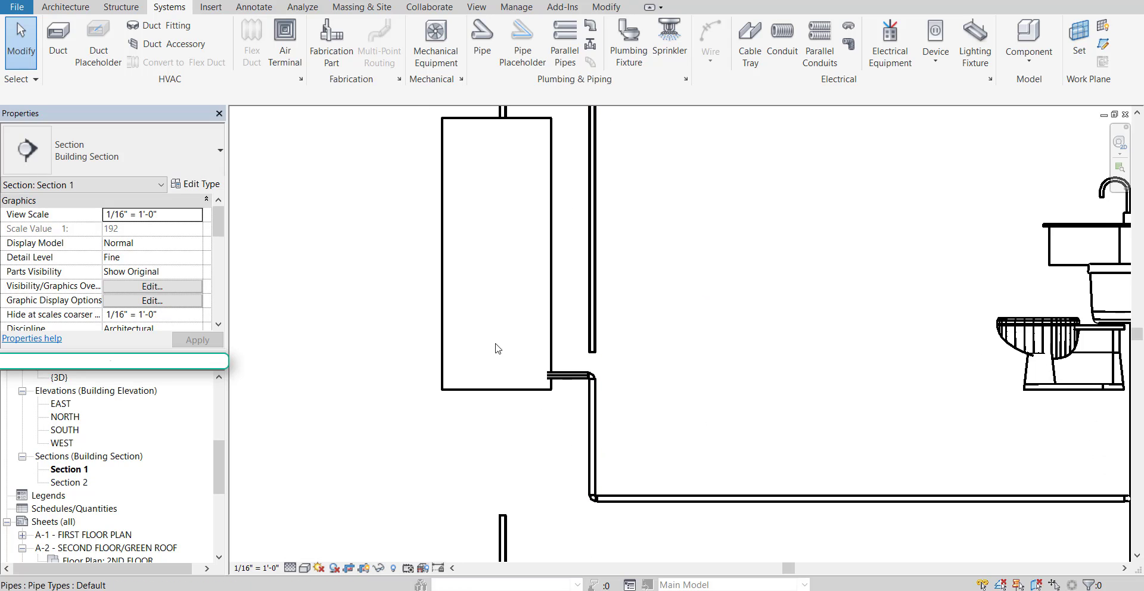
pyautogui.moveTo(713, 331); pyautogui.dragTo(750, 466, button='middle')
pyautogui.moveTo(664, 233); pyautogui.dragTo(511, 176)
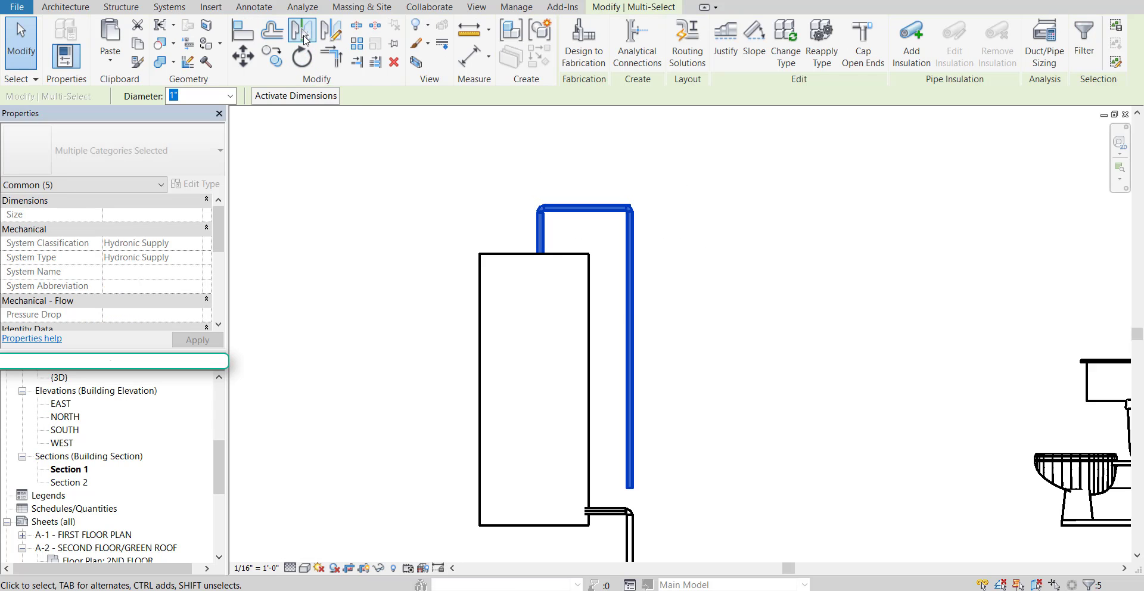
pyautogui.click(304, 39)
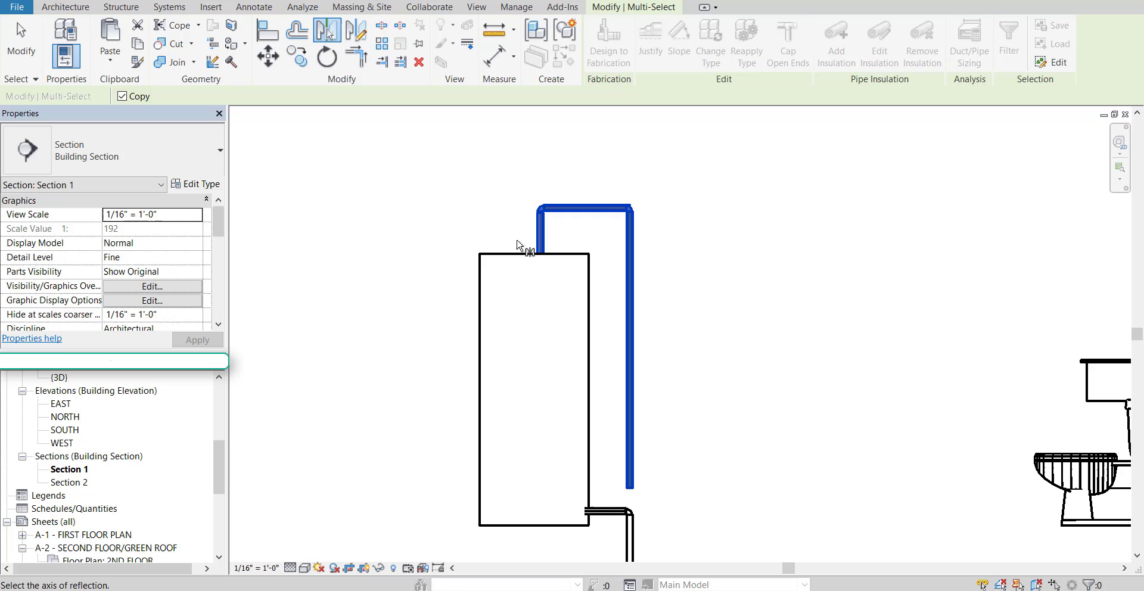
pyautogui.click(542, 241)
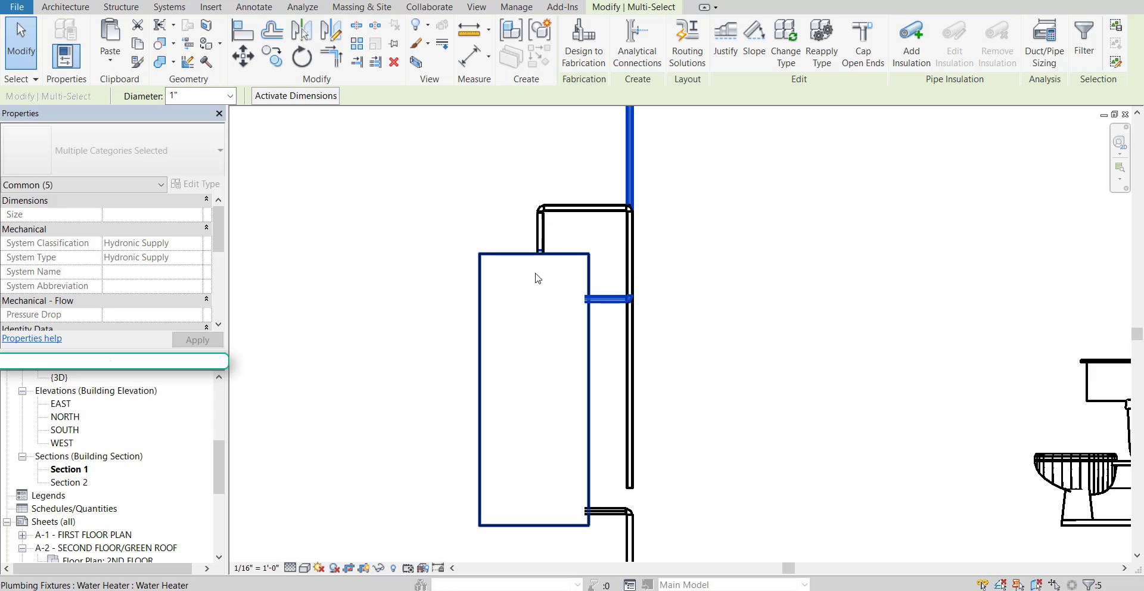
pyautogui.click(541, 209)
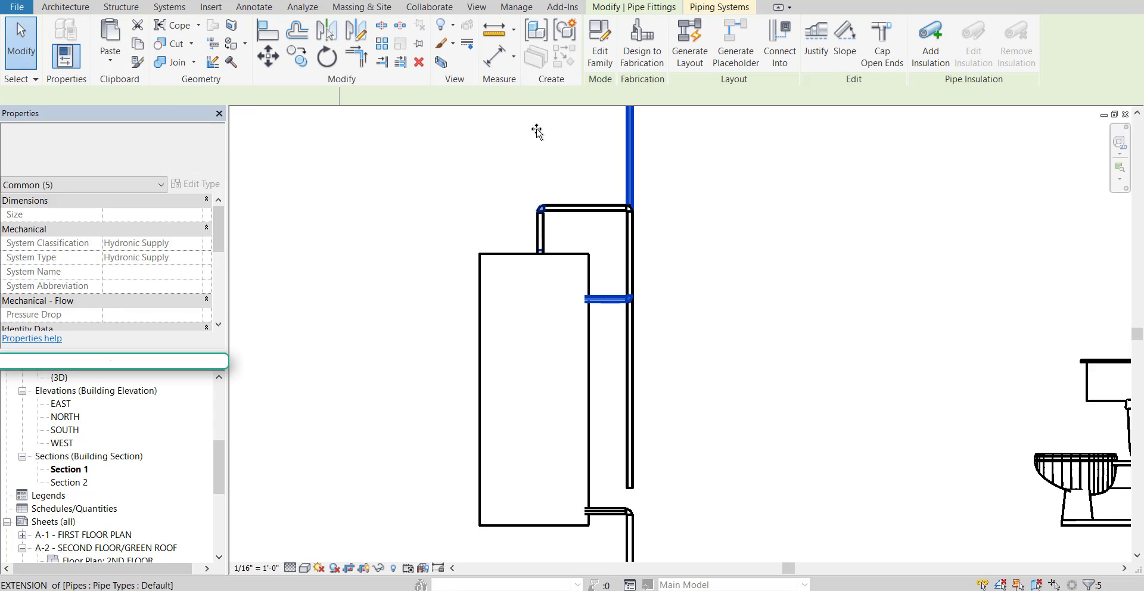
pyautogui.moveTo(537, 131); pyautogui.dragTo(539, 141)
pyautogui.click(566, 201)
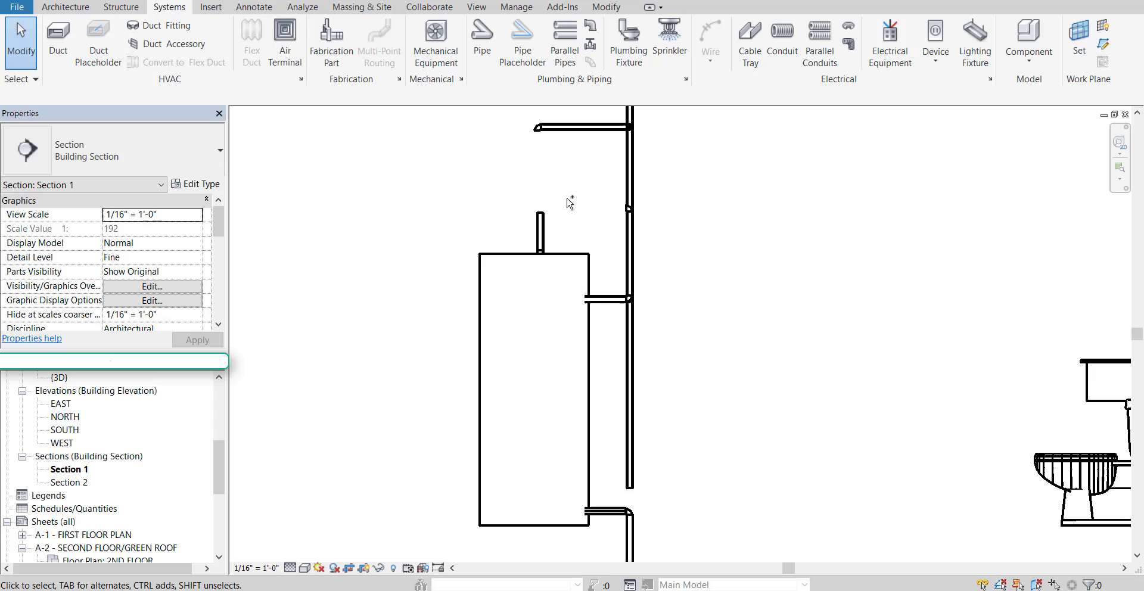
pyautogui.hotkey('ctrl', 'z')
pyautogui.hotkey('ctrl', 'z')
# - Mirror a copy of the pipe loop above the water heater about a drawn vertical axis through its short vertical pipe
pyautogui.moveTo(670, 238); pyautogui.dragTo(409, 118)
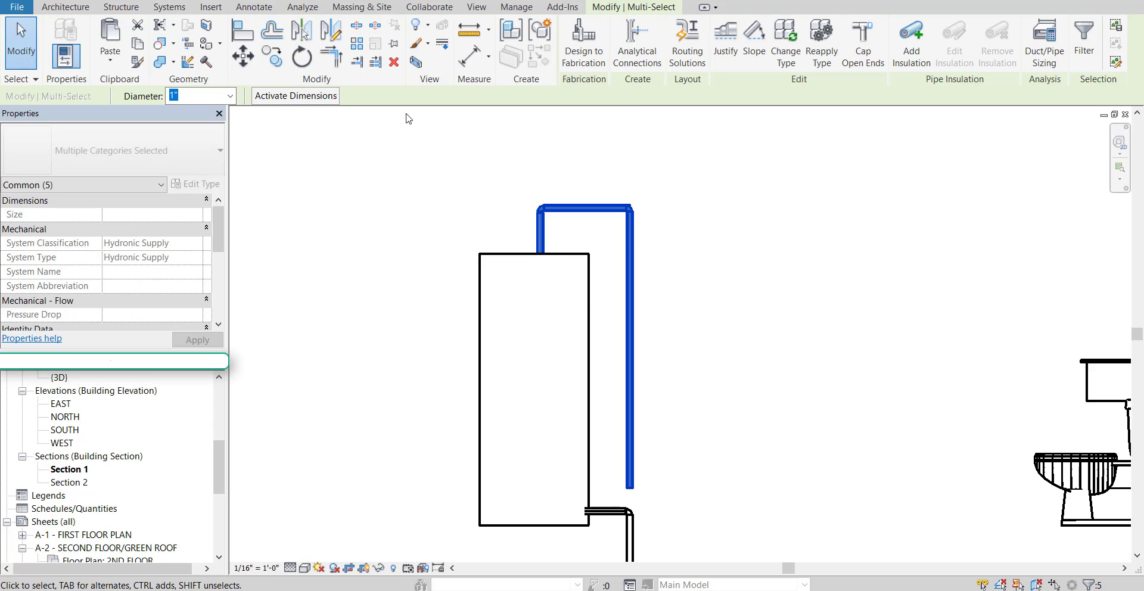
pyautogui.click(331, 35)
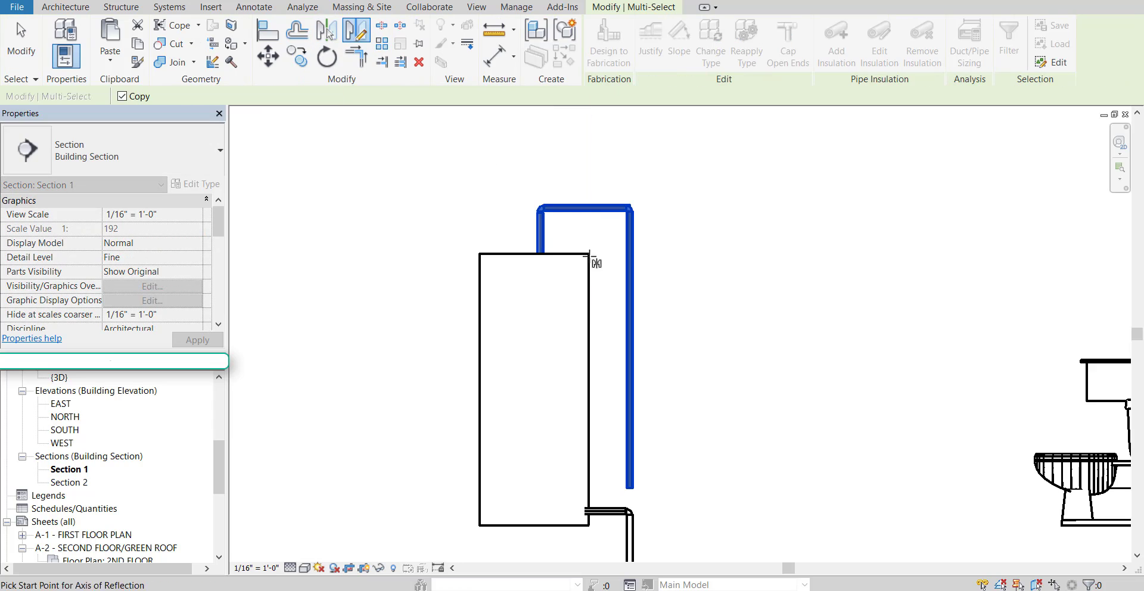
pyautogui.click(542, 258)
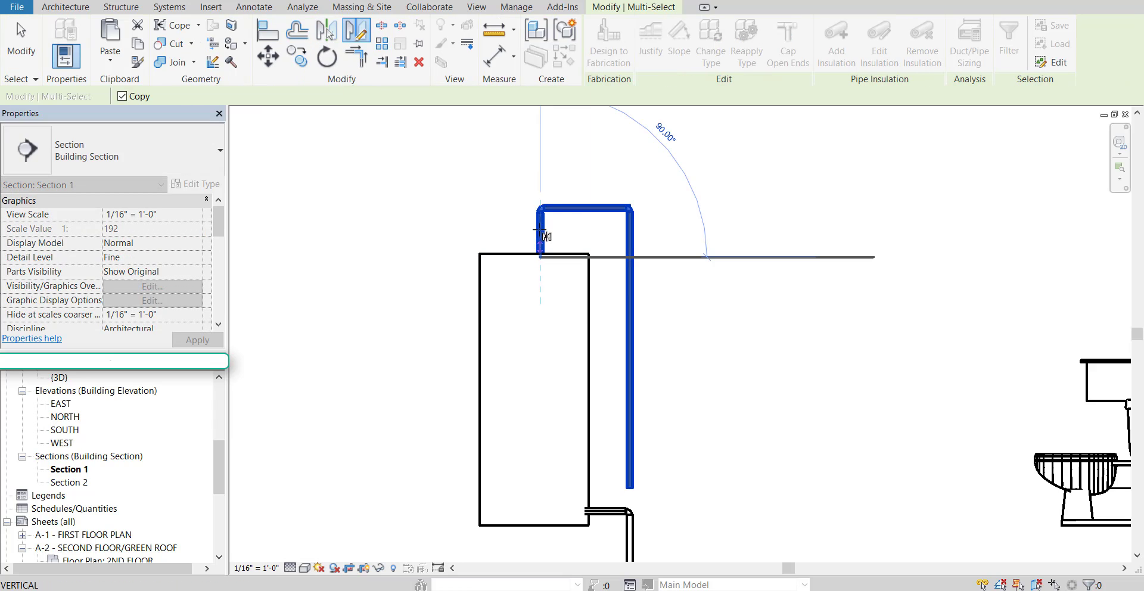
pyautogui.click(535, 133)
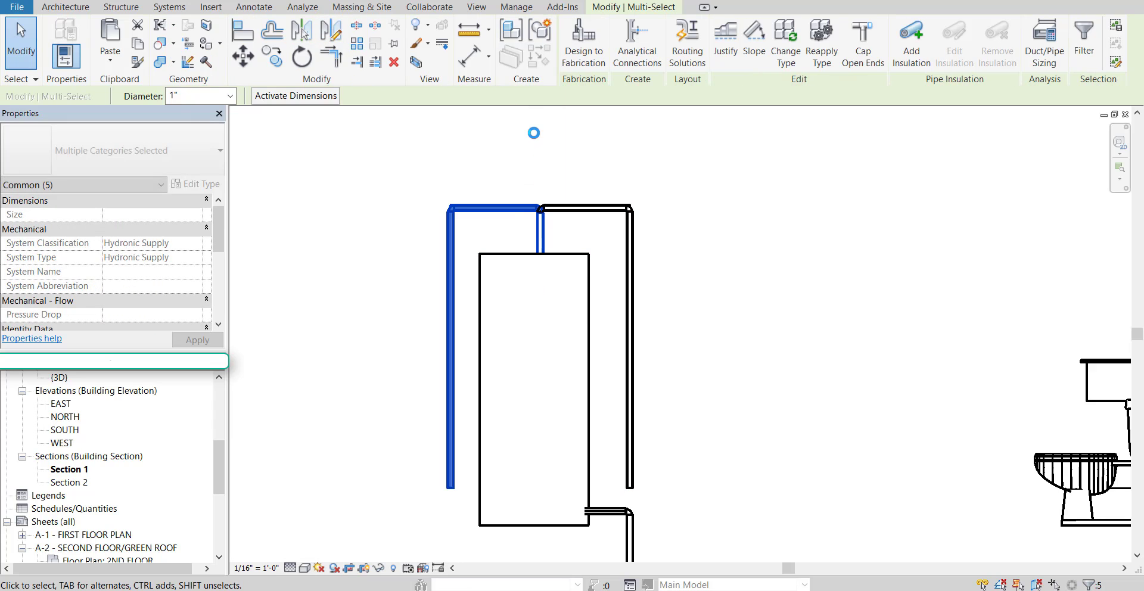
# - Delete the original loop's pipes on the heater's right side and its leftover elbow atop the short vertical pipe
pyautogui.click(670, 254)
pyautogui.moveTo(683, 236); pyautogui.dragTo(593, 191)
pyautogui.press('Delete')
pyautogui.scroll(7, 549, 210)
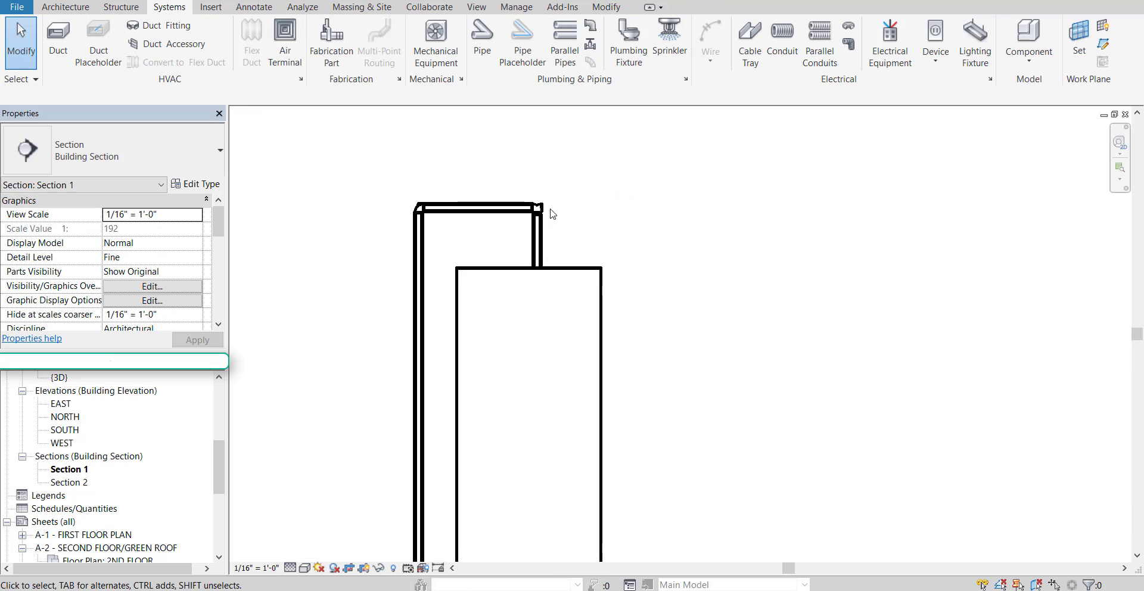
pyautogui.click(536, 201)
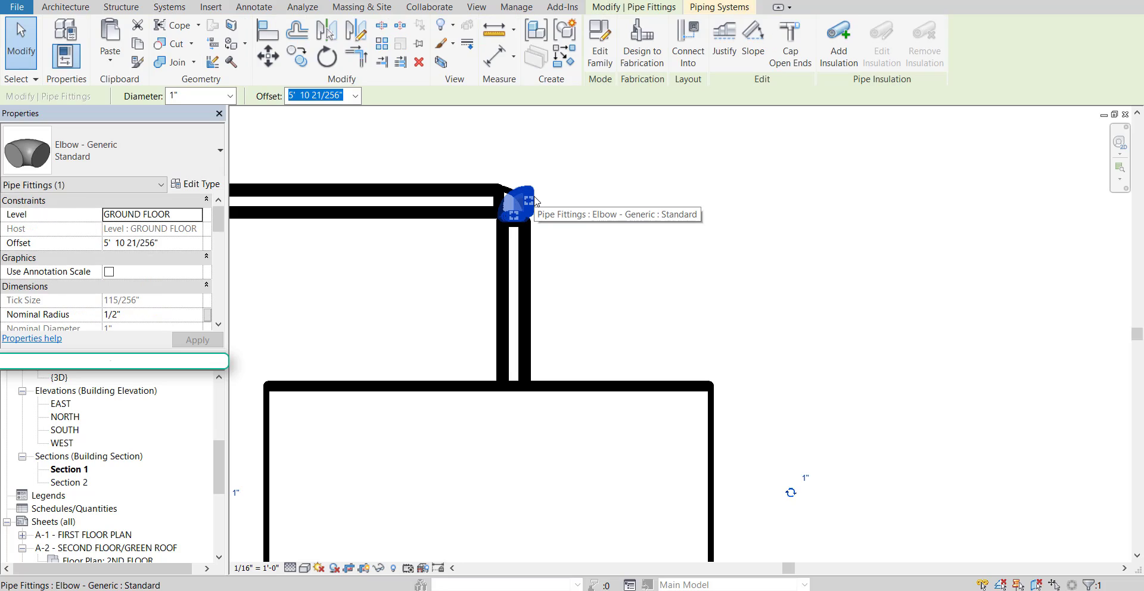
pyautogui.press('Escape')
pyautogui.click(540, 241)
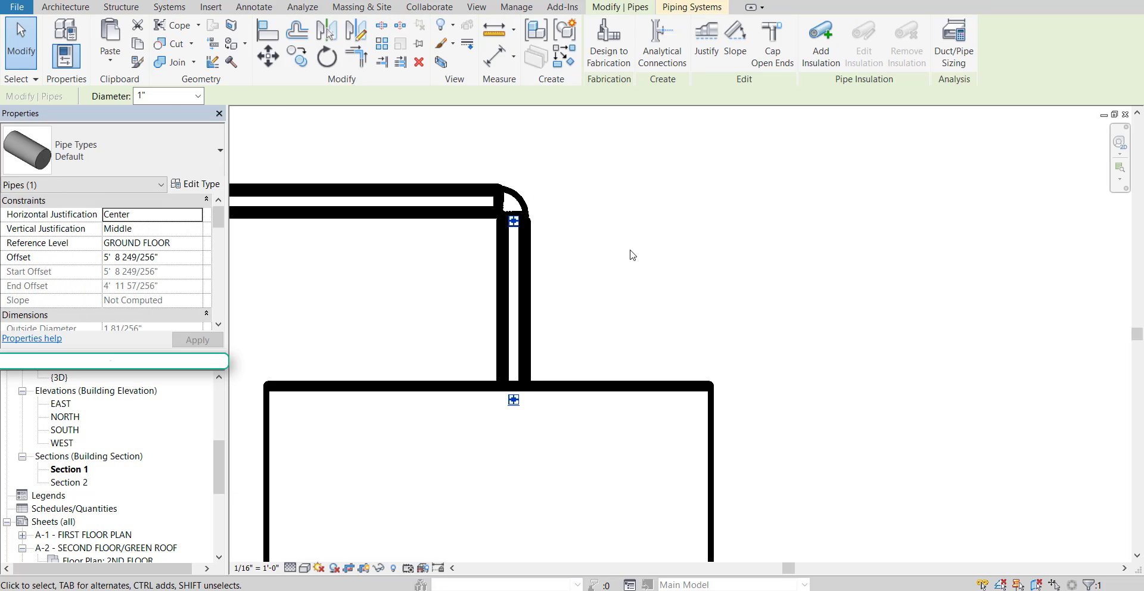
pyautogui.press('Escape')
# - Extend the mirrored long vertical pipe downward past the water heater's base to just above the lower riser's top
pyautogui.scroll(-4, 621, 263)
pyautogui.moveTo(664, 338); pyautogui.dragTo(568, 173, button='middle')
pyautogui.moveTo(559, 327); pyautogui.dragTo(523, 243, button='middle')
pyautogui.scroll(1, 455, 370)
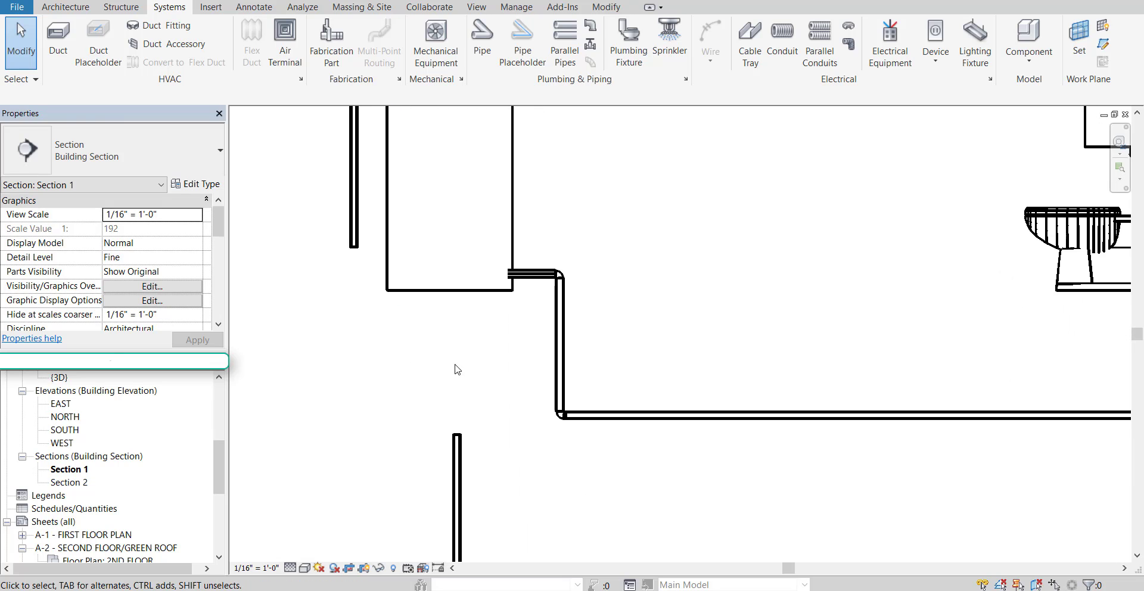
pyautogui.click(354, 244)
pyautogui.moveTo(354, 248); pyautogui.dragTo(355, 424)
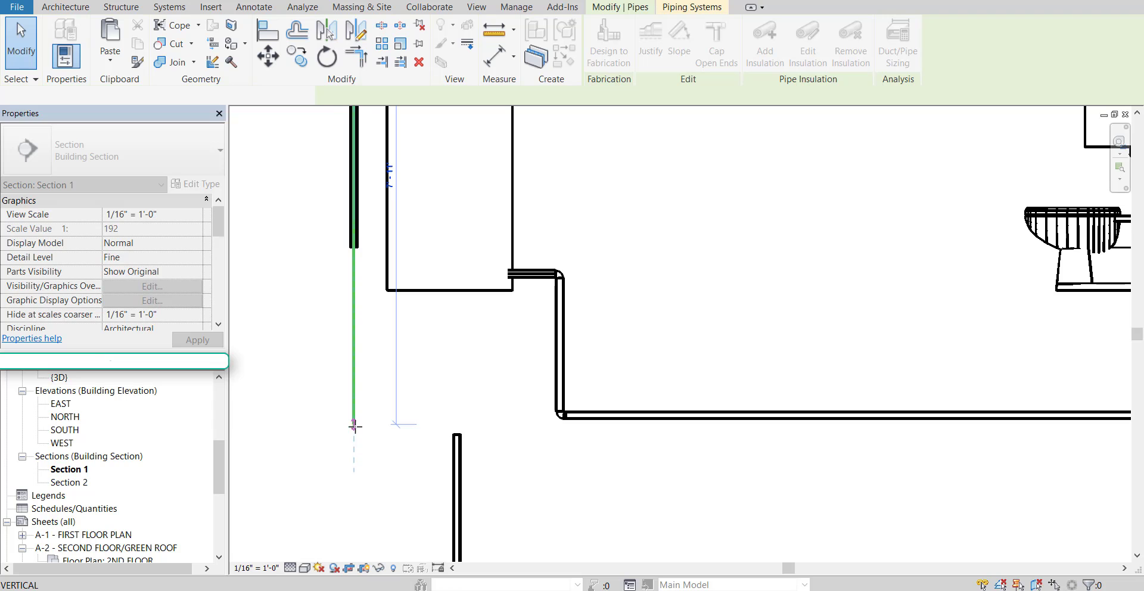
pyautogui.scroll(3, 370, 442)
pyautogui.click(393, 440)
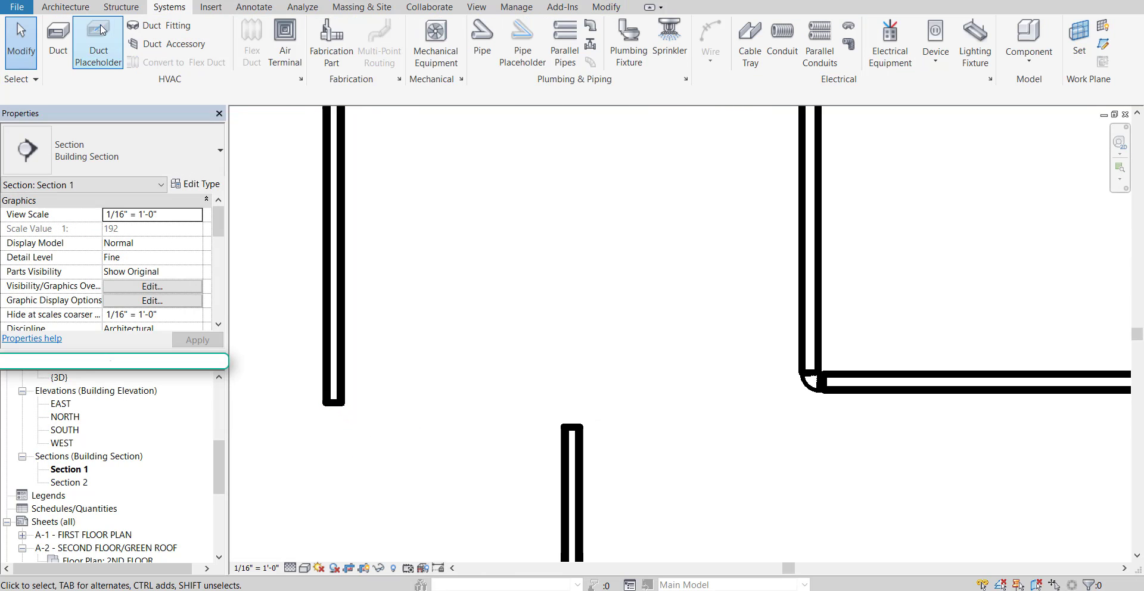
# - Place generic elbows facing each other on the extended vertical pipe's lower end and the lower riser's upper end
pyautogui.scroll(2, 98, 37)
pyautogui.click(174, 32)
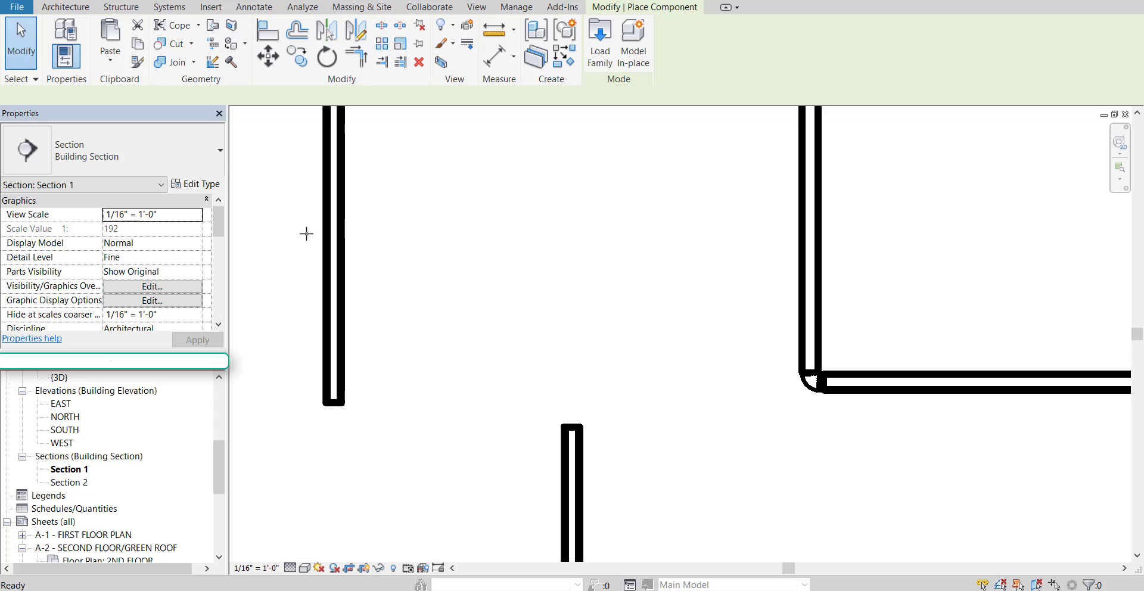
pyautogui.click(334, 391)
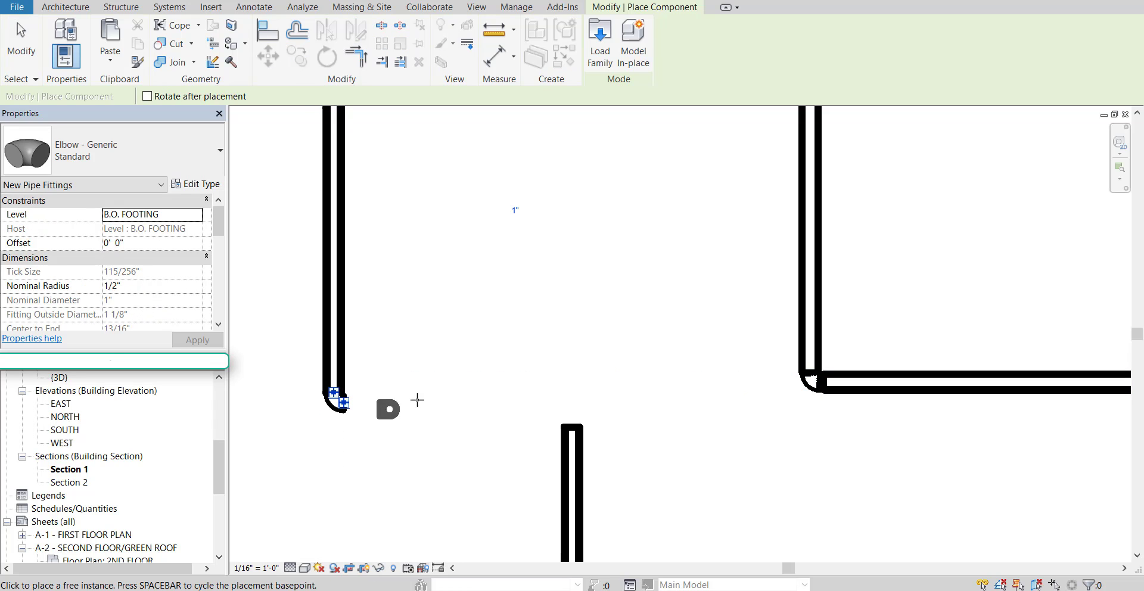
pyautogui.click(579, 458)
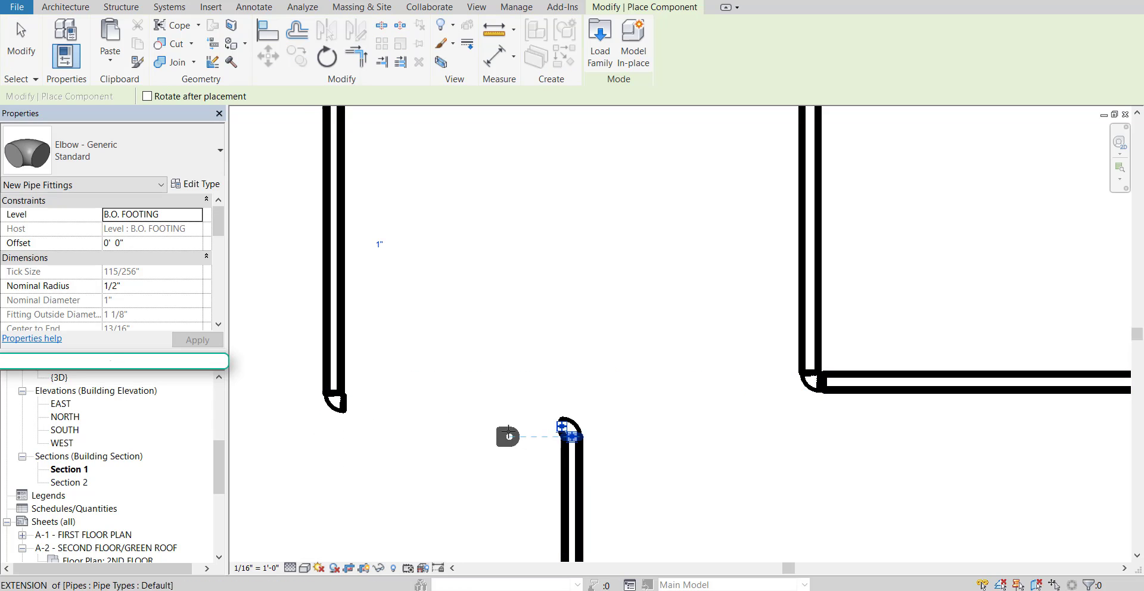
pyautogui.press('Escape')
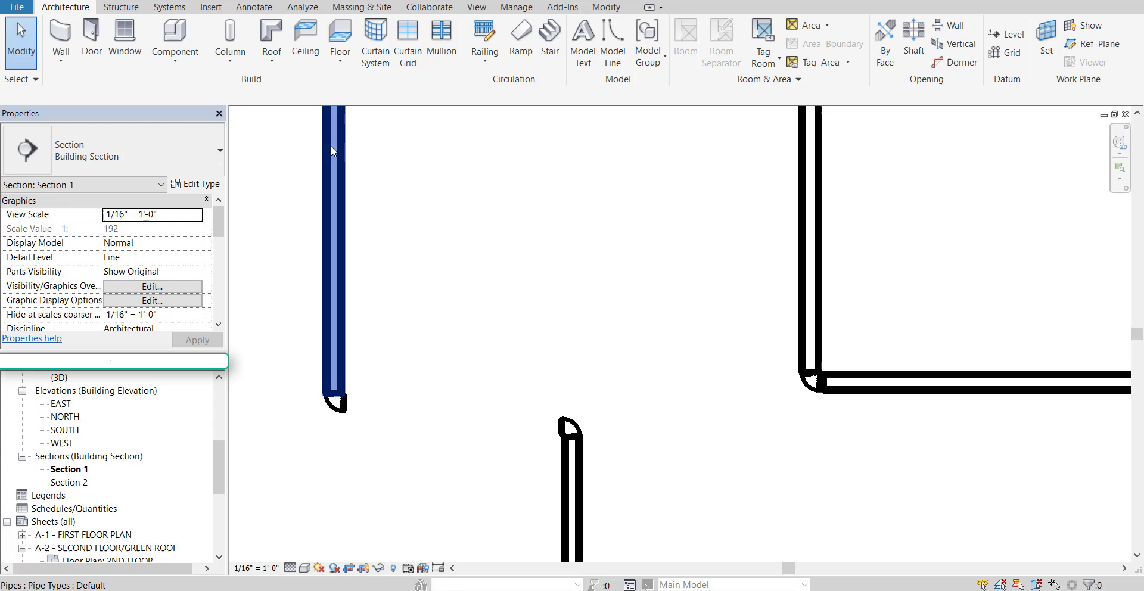
# - Try to draw a 1" pipe directly from the upper vertical pipe's elbow to the lower riser's elbow
pyautogui.click(170, 6)
pyautogui.click(488, 41)
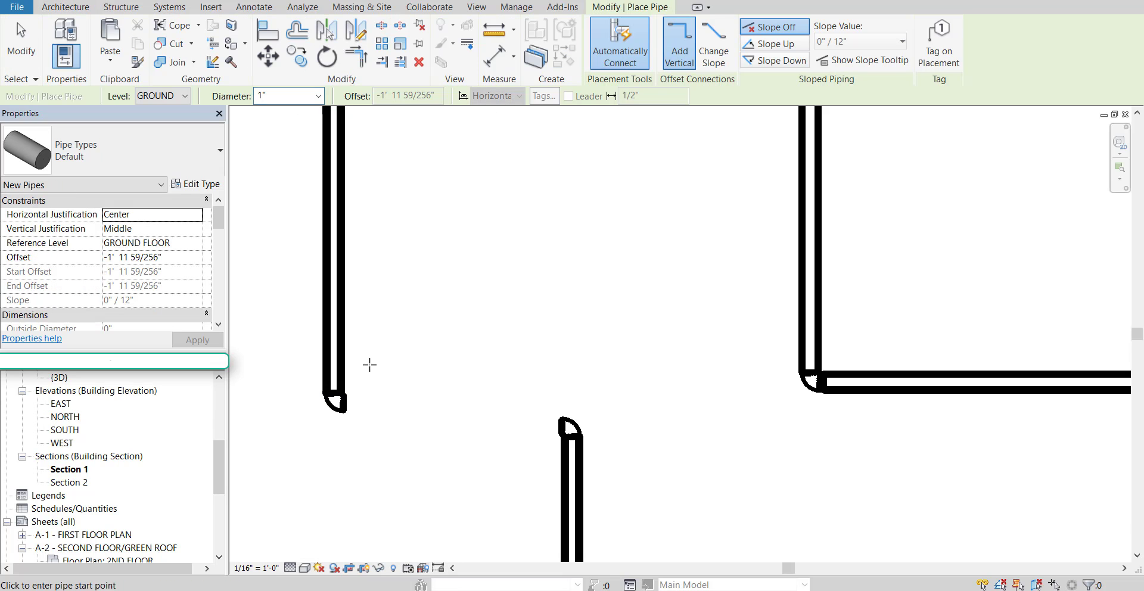
pyautogui.click(346, 403)
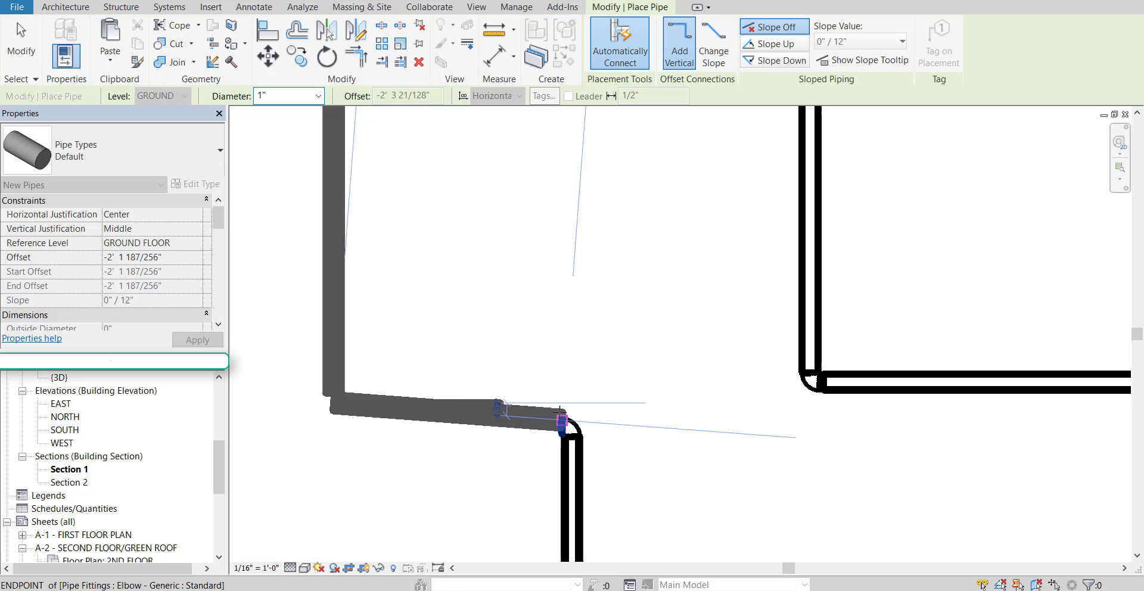
pyautogui.click(562, 412)
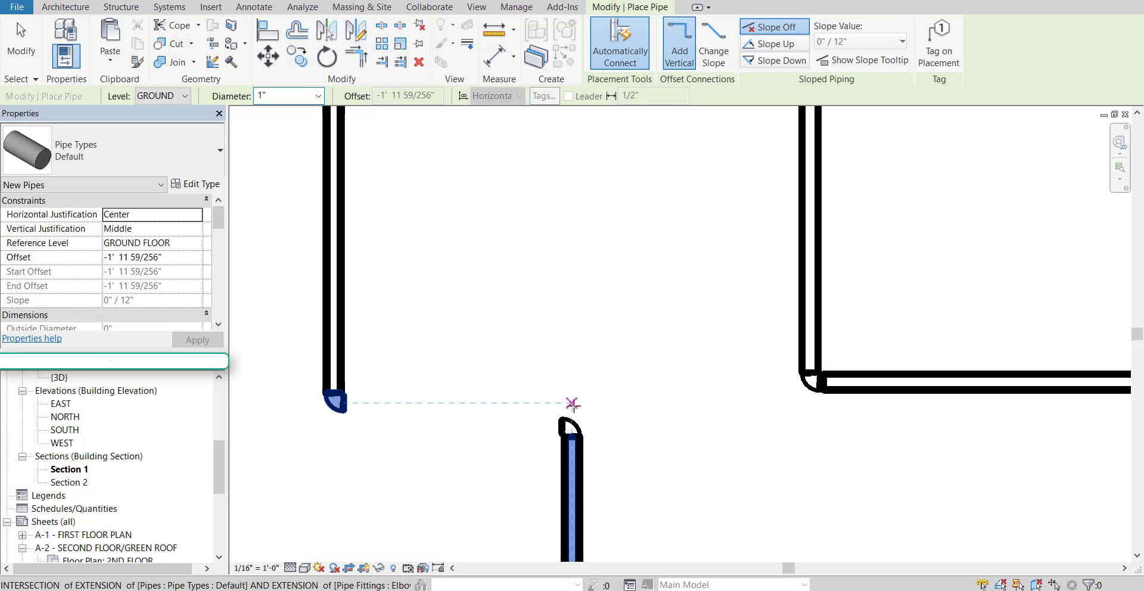
pyautogui.press('Escape')
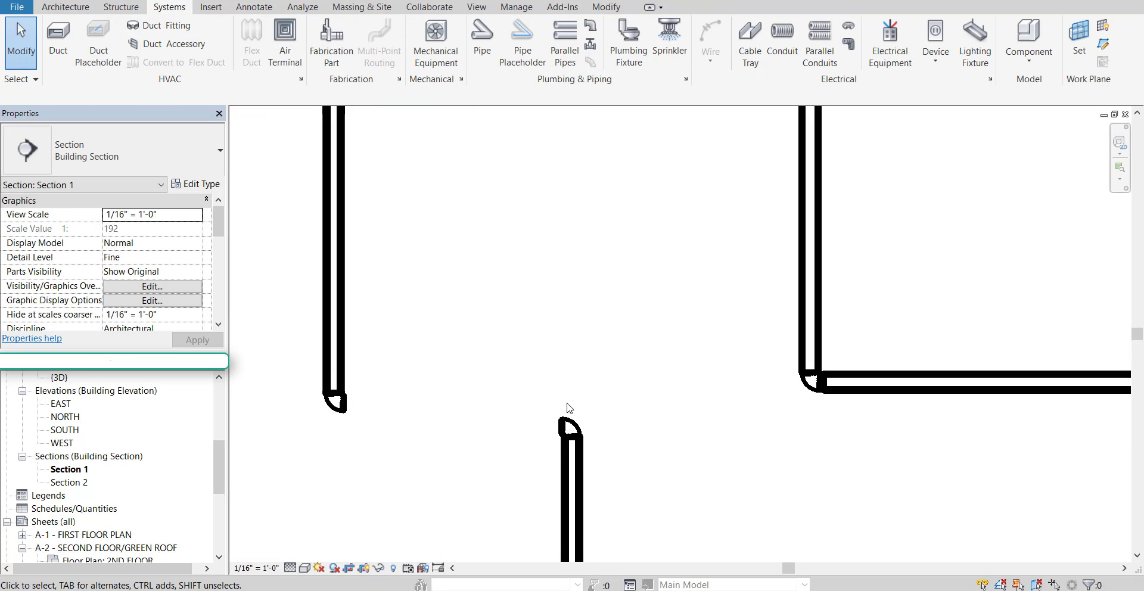
# - Draw a 1" horizontal pipe from just beside the upper vertical pipe's elbow to just above the lower riser's elbow
pyautogui.click(484, 26)
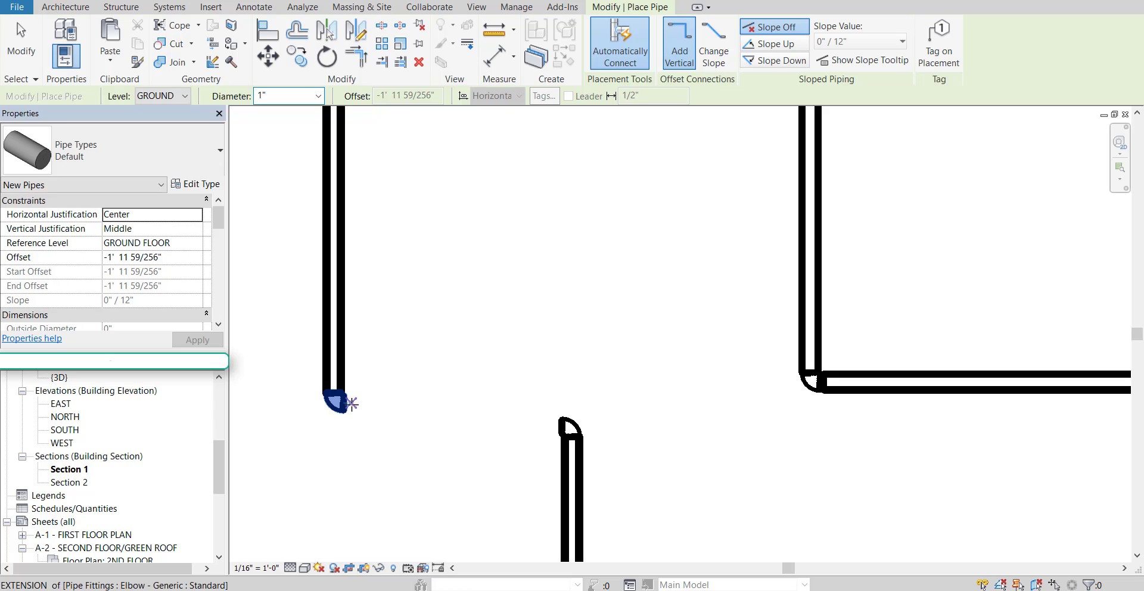
pyautogui.click(352, 404)
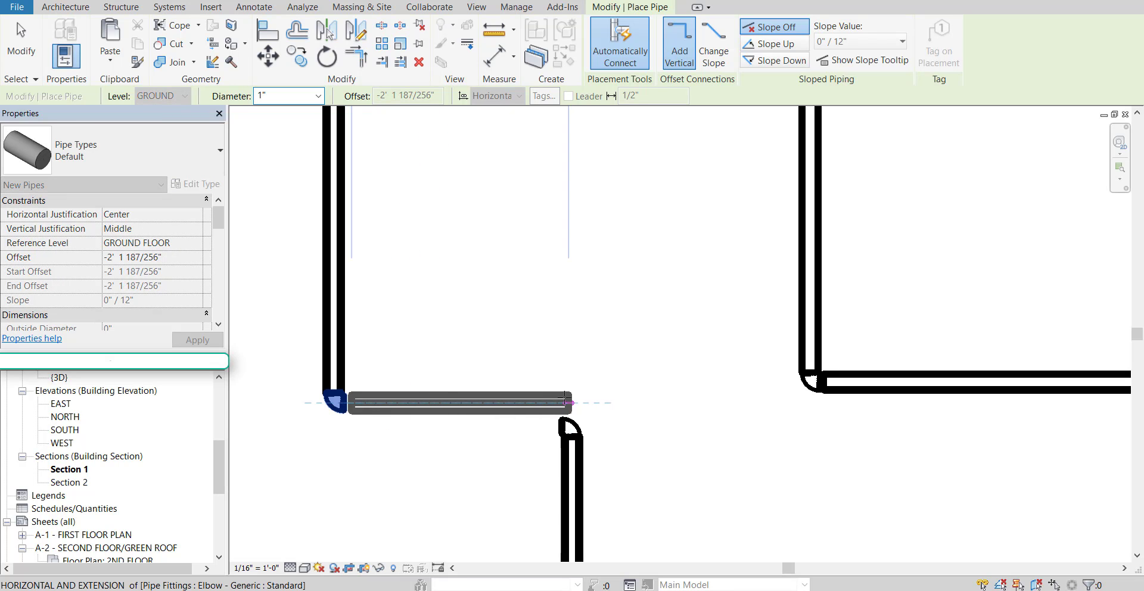
pyautogui.click(566, 403)
pyautogui.scroll(3, 570, 434)
pyautogui.press('Escape')
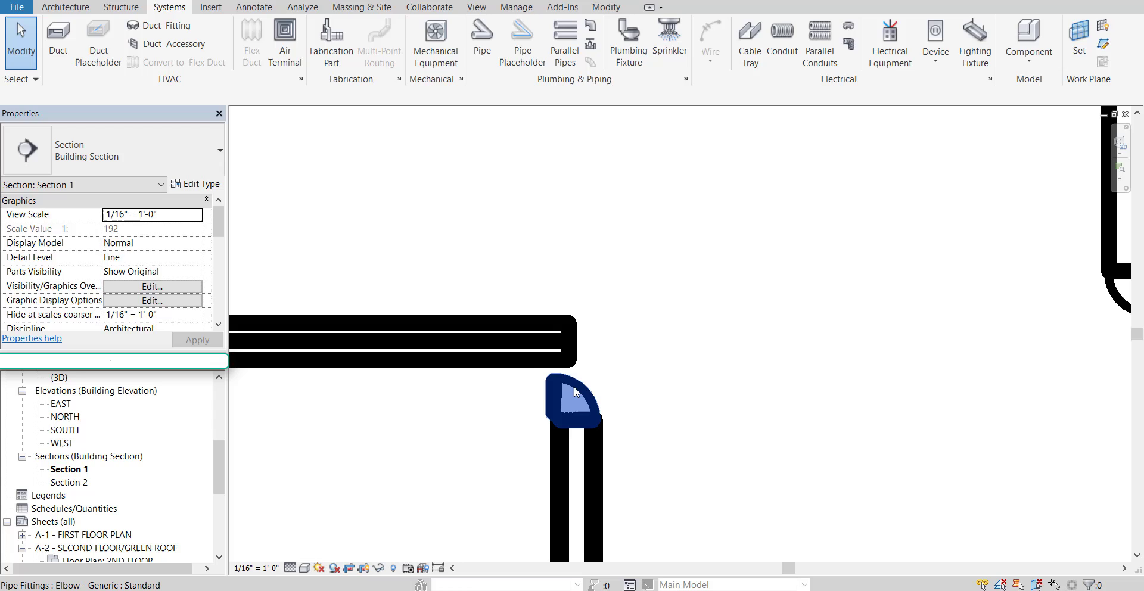
# - Nudge the lower riser's elbow upward and to the right until it meets the end of the horizontal pipe
pyautogui.click(575, 391)
pyautogui.press('Up')
pyautogui.press('Up')
pyautogui.press('Up')
pyautogui.press('Up')
pyautogui.press('Up')
pyautogui.press('Up')
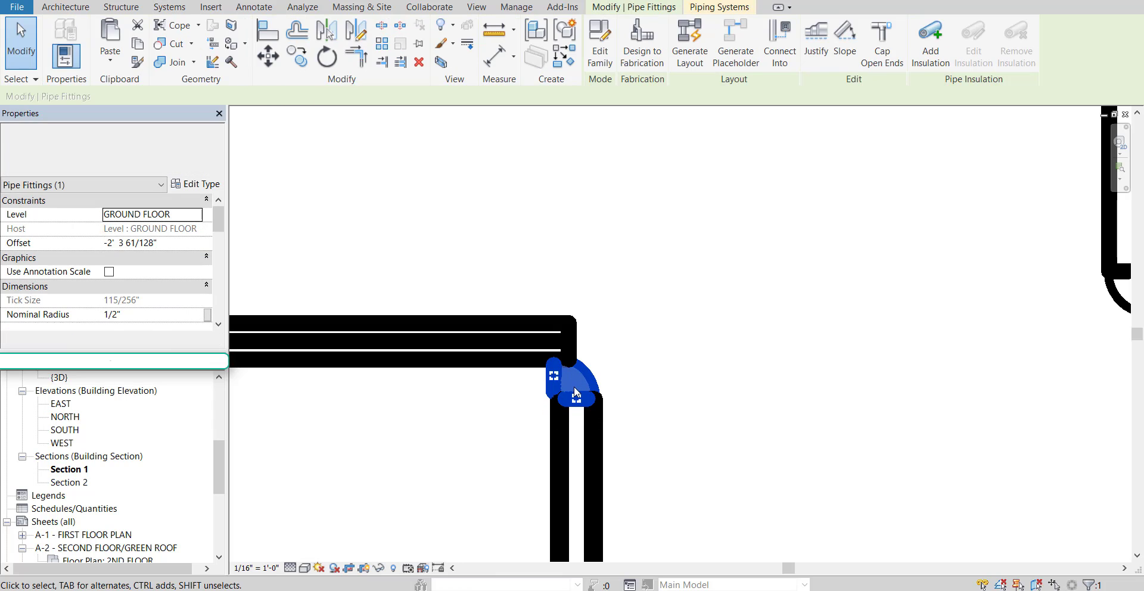
pyautogui.press('Up')
pyautogui.press('Up')
pyautogui.press('Right')
pyautogui.press('Right')
pyautogui.press('Right')
pyautogui.press('Right')
pyautogui.press('Right')
pyautogui.press('Right')
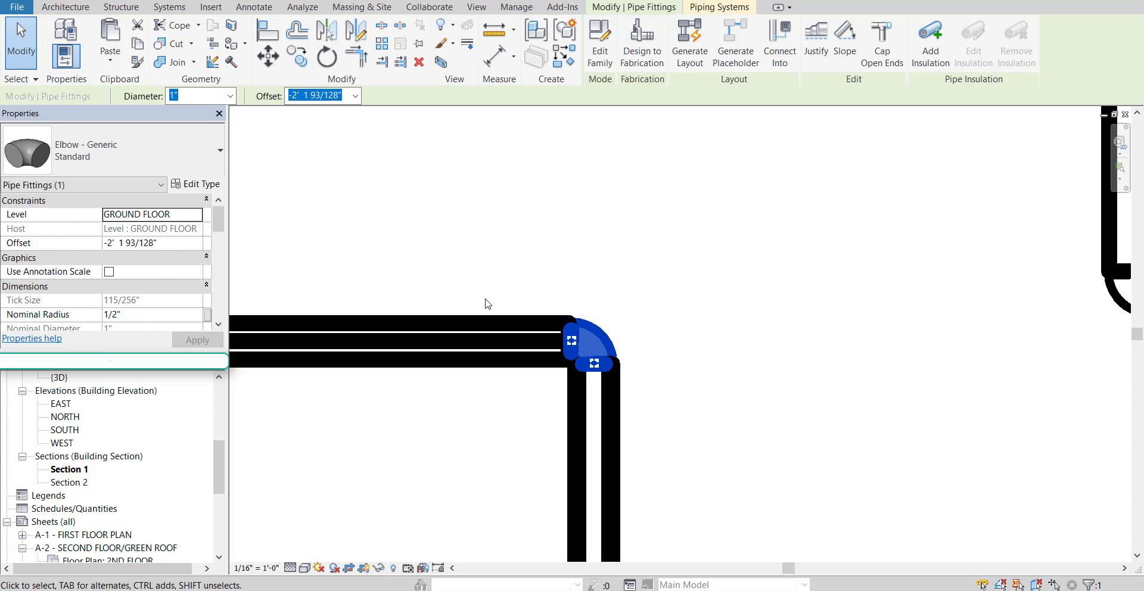
# - Extend the horizontal pipe's open end to the elbow at the foot of the upper vertical pipe
pyautogui.scroll(-2, 459, 333)
pyautogui.moveTo(409, 433); pyautogui.dragTo(645, 426, button='middle')
pyautogui.scroll(2, 496, 395)
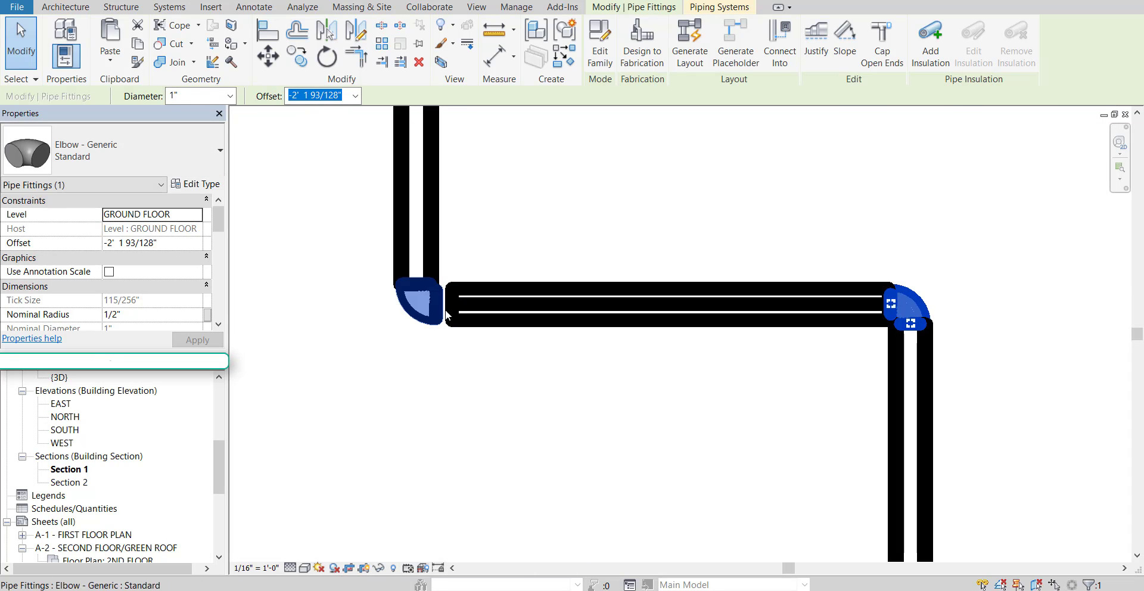
pyautogui.click(454, 307)
pyautogui.moveTo(452, 304); pyautogui.dragTo(439, 302)
pyautogui.press('Escape')
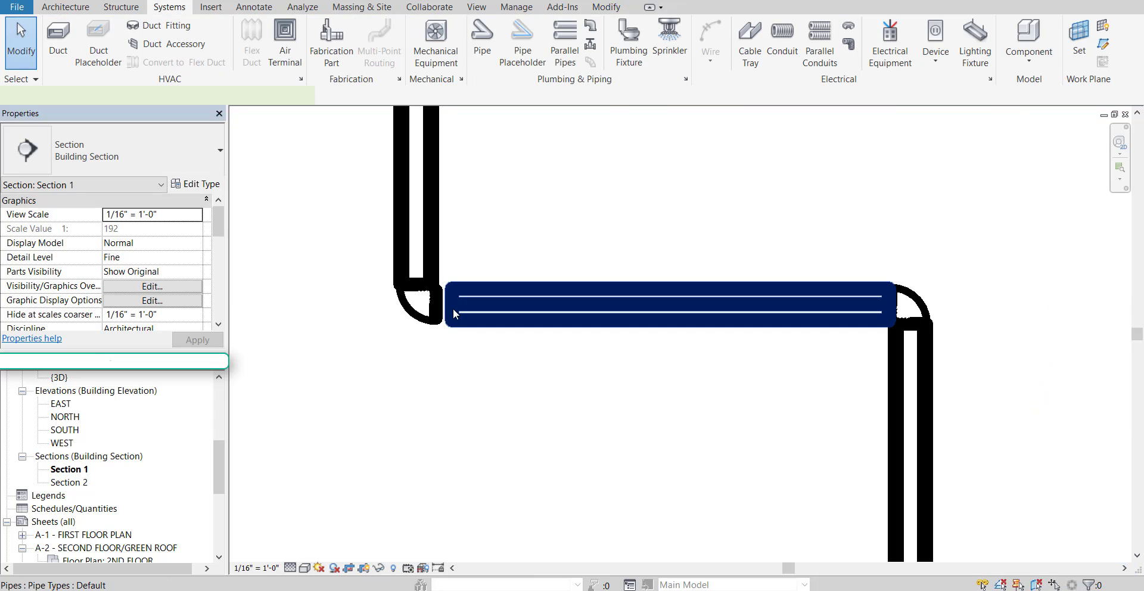
pyautogui.click(453, 308)
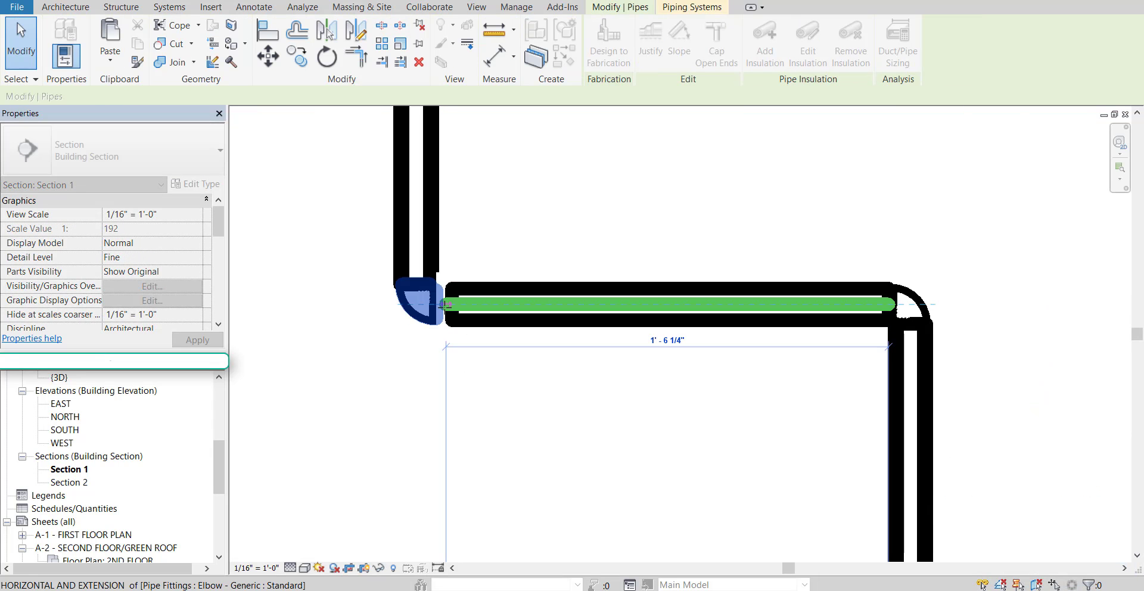
pyautogui.click(447, 305)
pyautogui.click(463, 382)
pyautogui.scroll(-2, 463, 382)
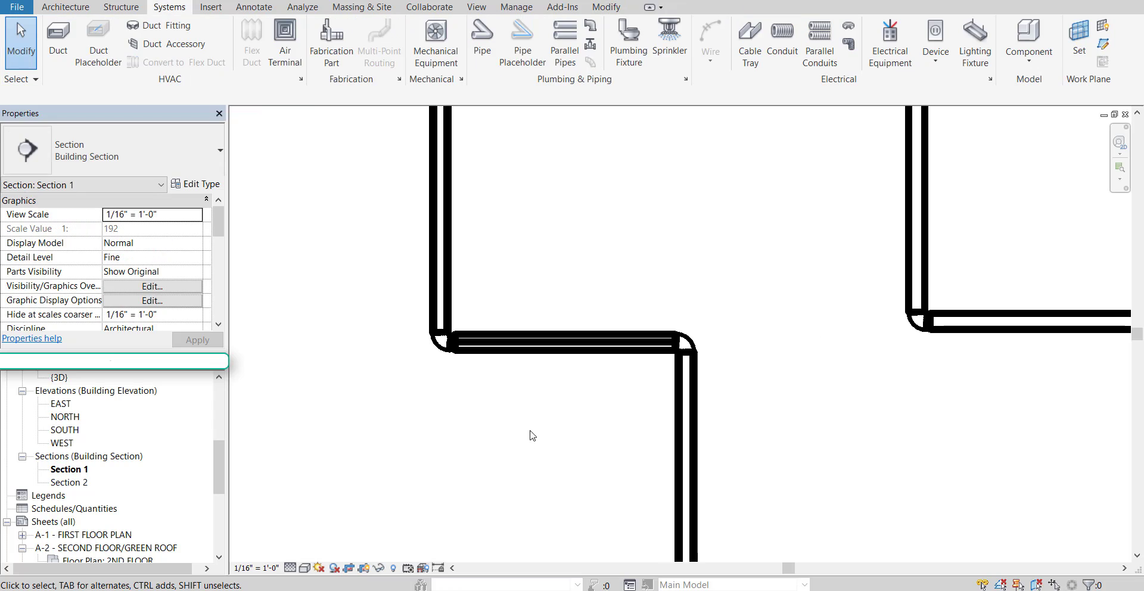
# - Examine the elbow where the long horizontal pipe reaches the vertical riser below the toilet and sink
pyautogui.scroll(-5, 532, 436)
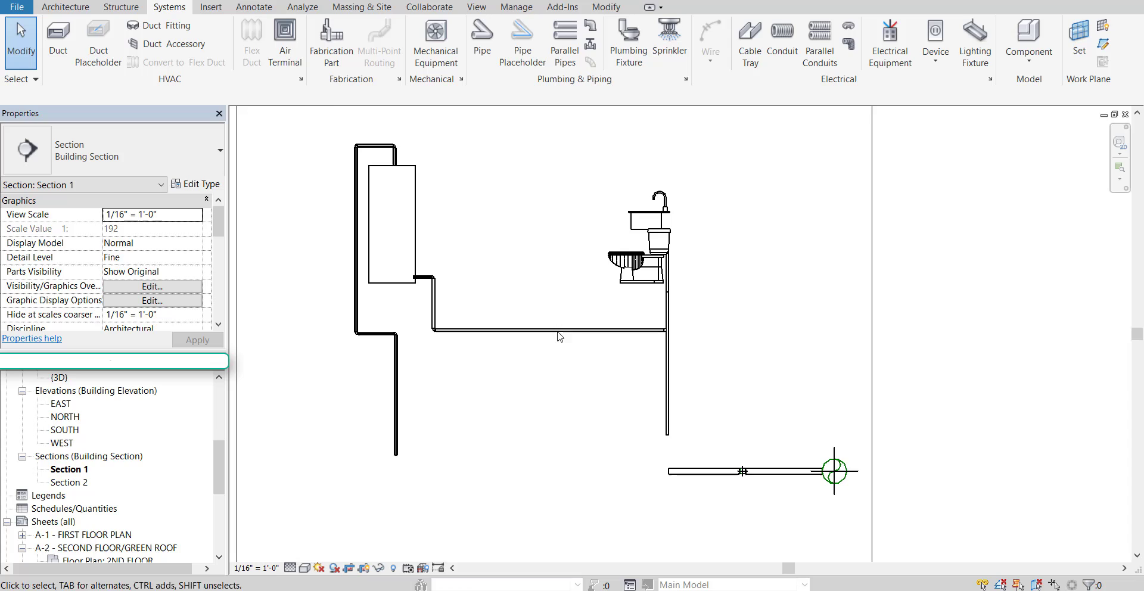
pyautogui.scroll(2, 501, 346)
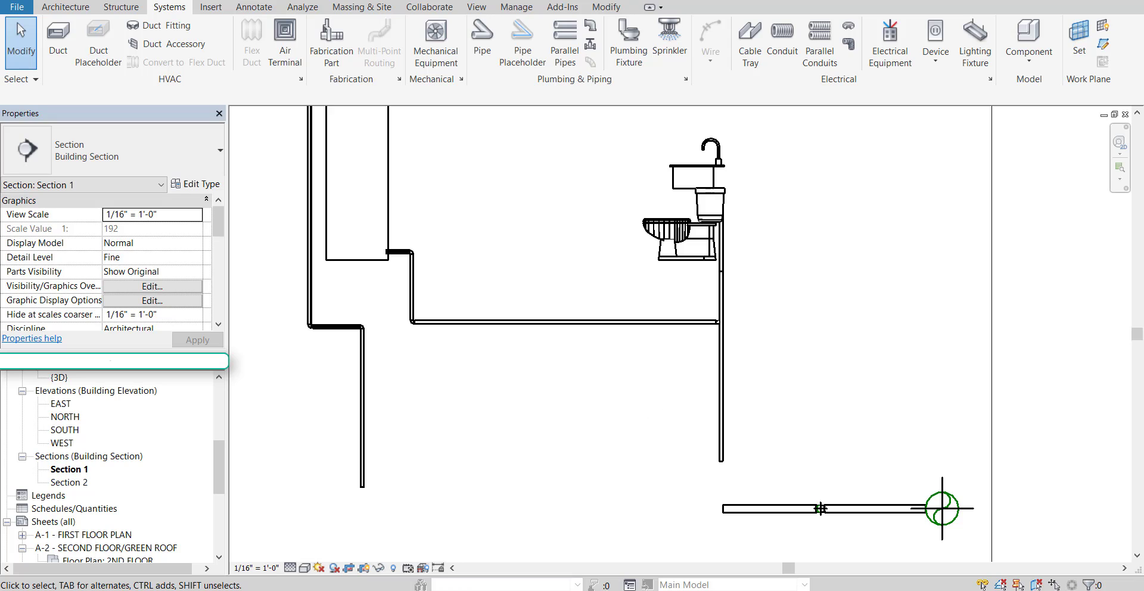
pyautogui.moveTo(764, 326); pyautogui.dragTo(583, 339, button='middle')
pyautogui.scroll(4, 569, 334)
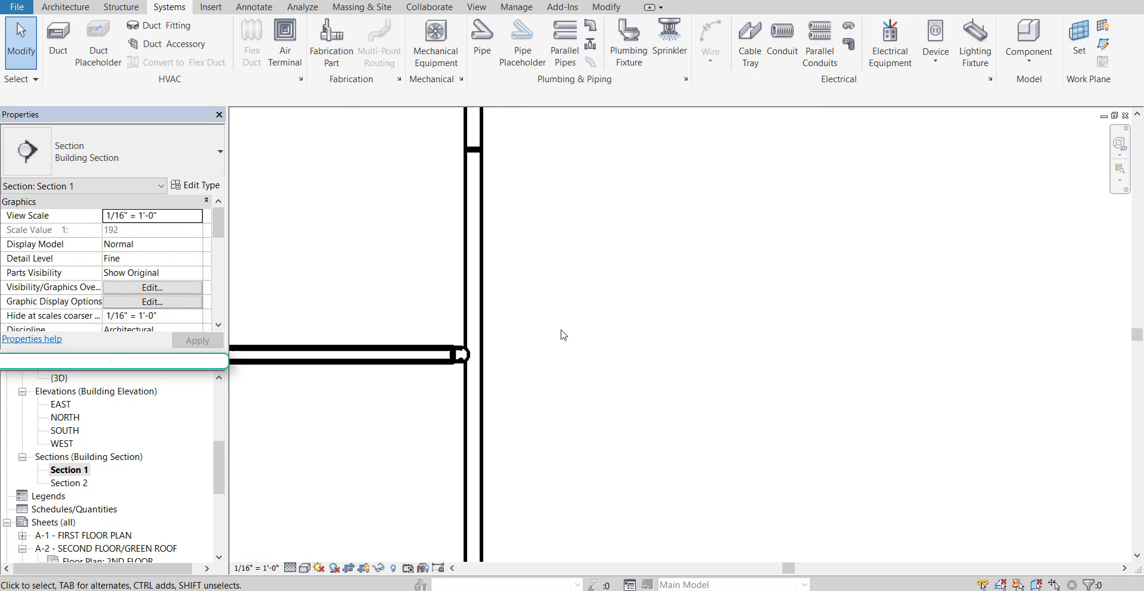
pyautogui.scroll(2, 645, 345)
pyautogui.scroll(-4, 644, 346)
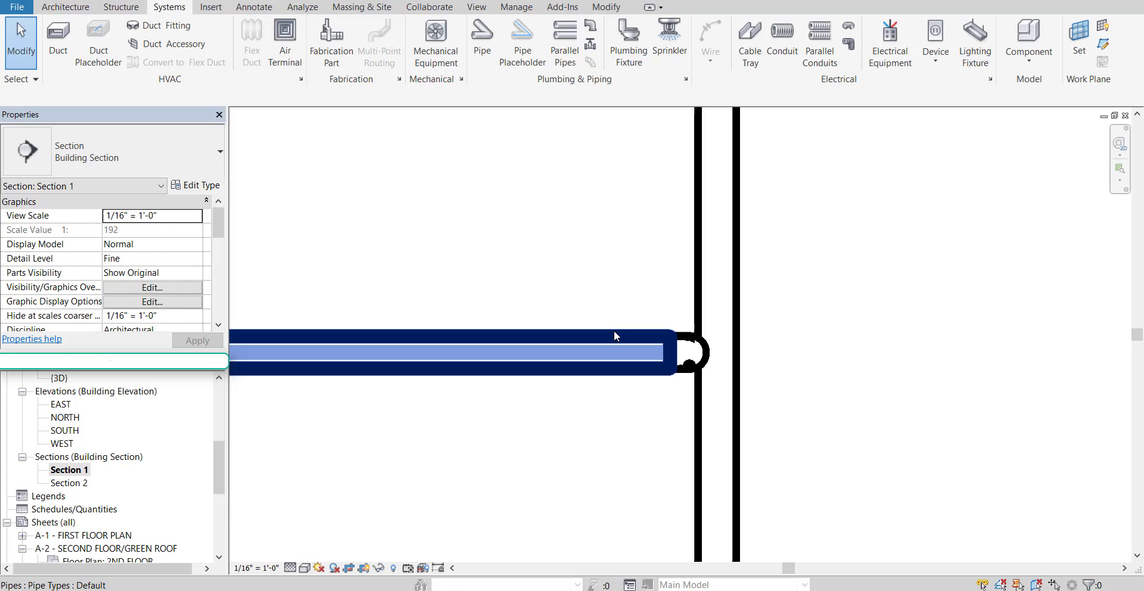
pyautogui.scroll(-4, 590, 173)
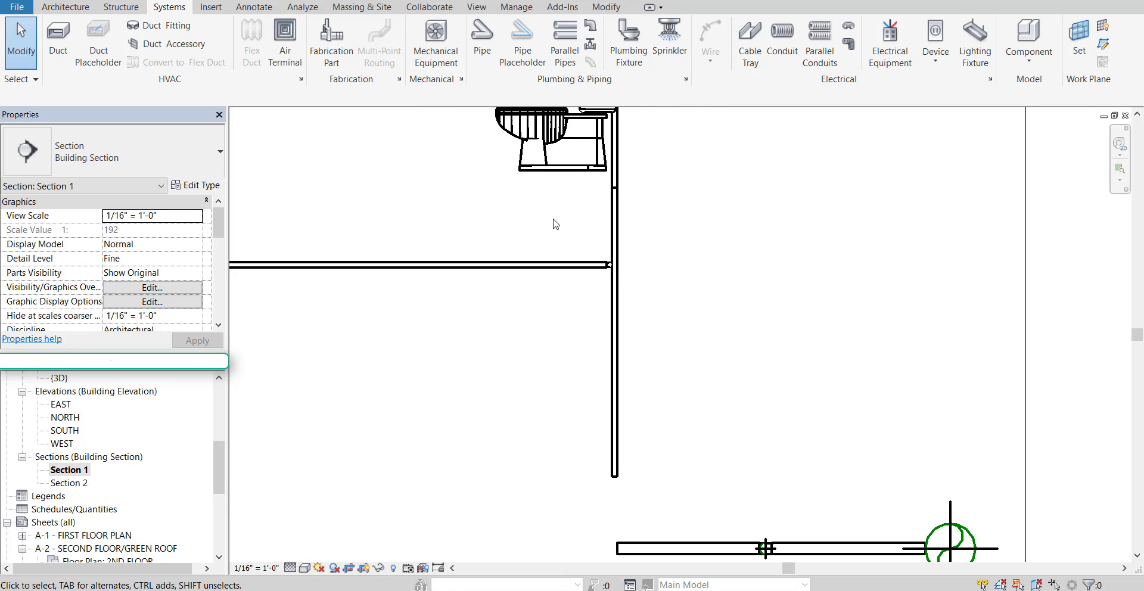
pyautogui.moveTo(411, 203); pyautogui.dragTo(616, 308, button='middle')
pyautogui.scroll(5, 567, 383)
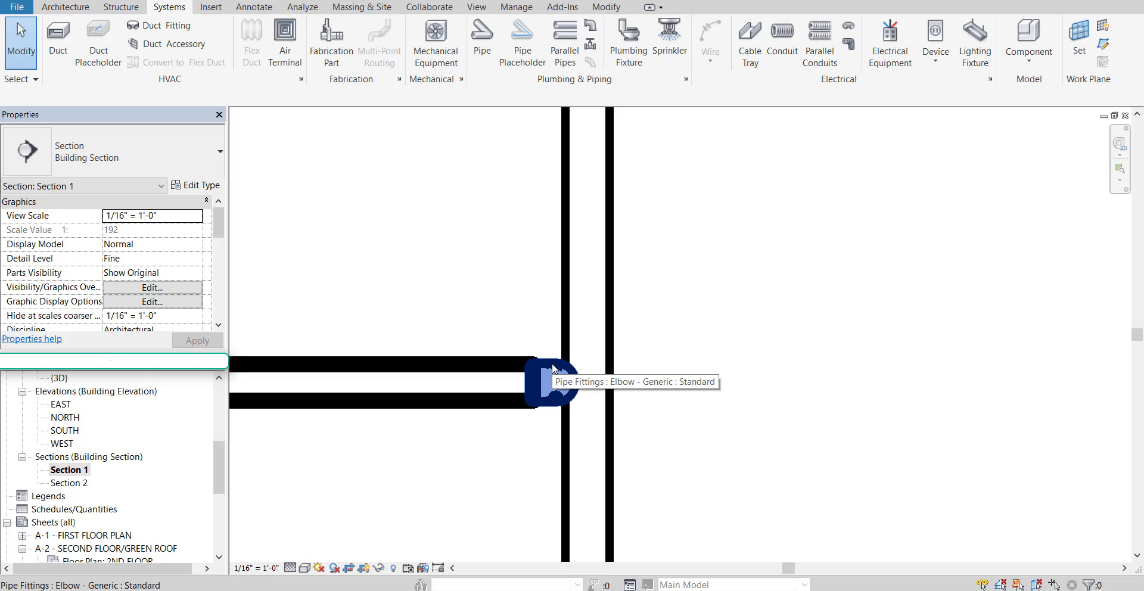
pyautogui.scroll(-3, 551, 214)
pyautogui.moveTo(531, 263); pyautogui.dragTo(520, 396, button='middle')
pyautogui.scroll(3, 522, 418)
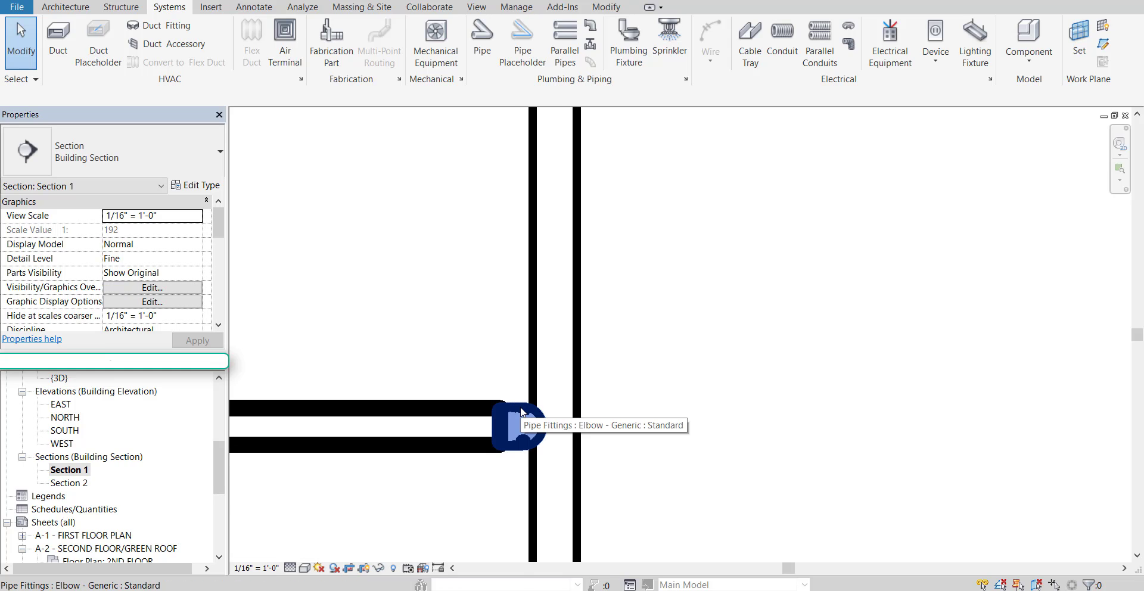
# - Open the Section 2 view at the pipe elbows below the water heater
pyautogui.doubleClick(70, 485)
pyautogui.moveTo(412, 393); pyautogui.dragTo(521, 363, button='middle')
pyautogui.scroll(3, 397, 369)
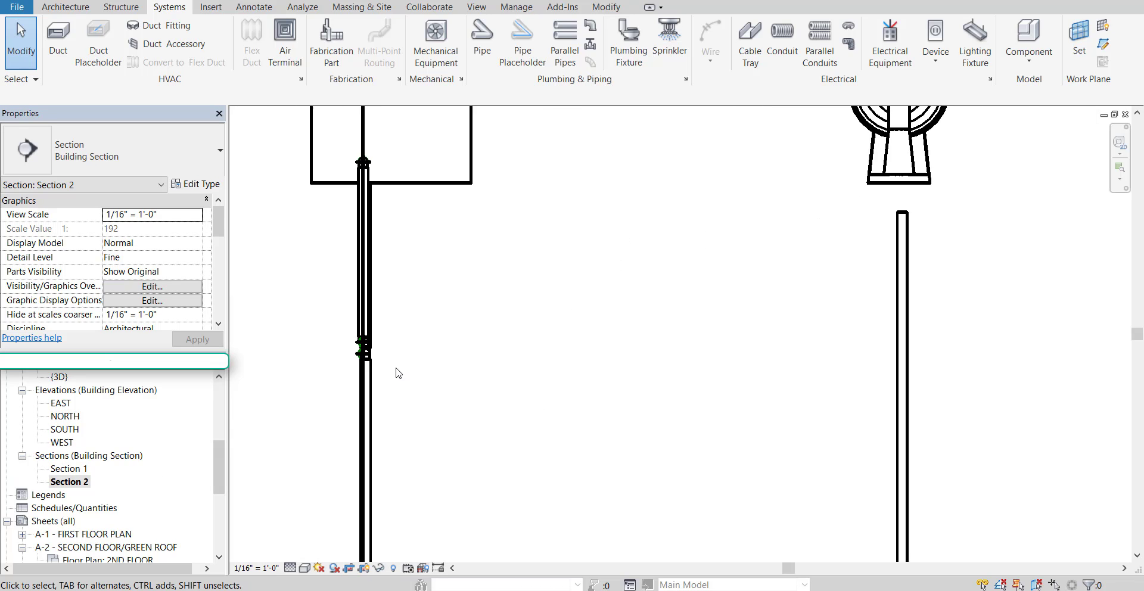
pyautogui.scroll(4, 391, 368)
pyautogui.moveTo(391, 368); pyautogui.dragTo(492, 392, button='middle')
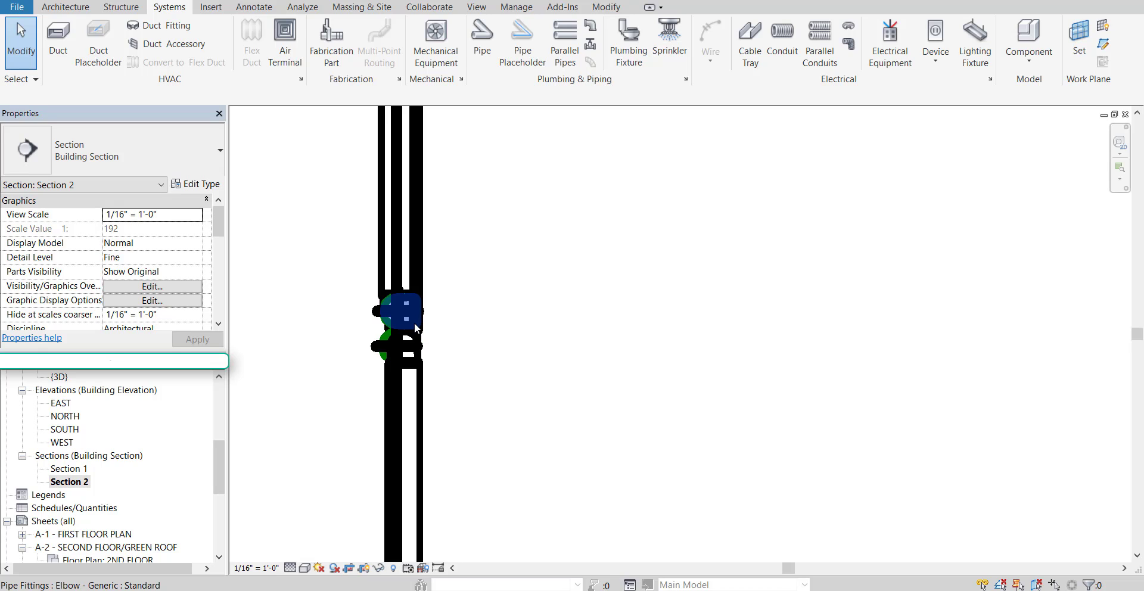
pyautogui.click(482, 42)
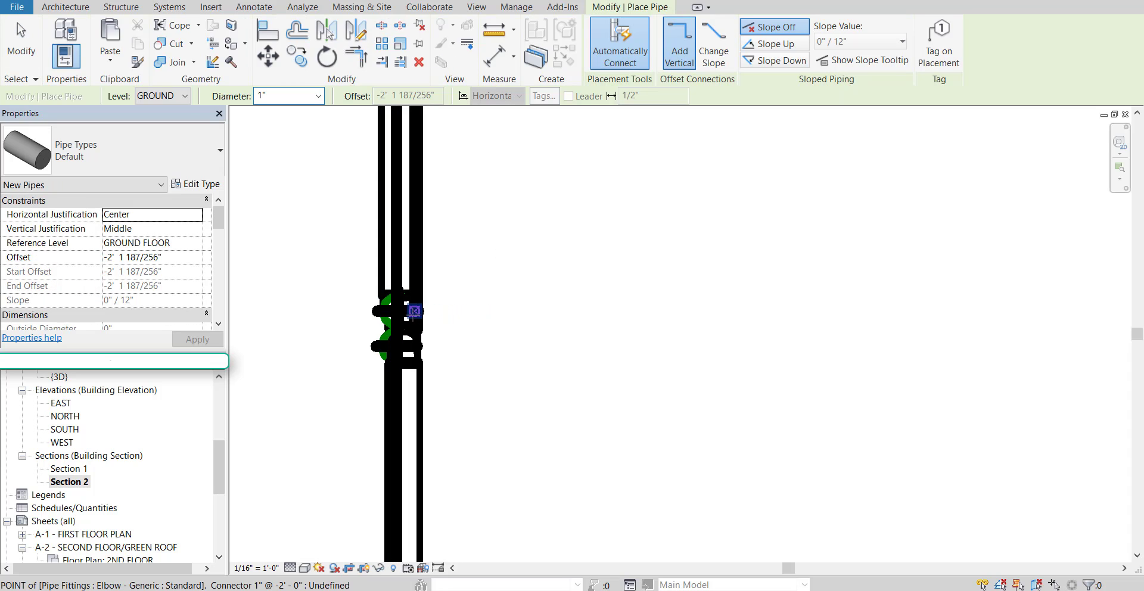
pyautogui.click(413, 317)
pyautogui.scroll(-3, 706, 316)
pyautogui.moveTo(709, 316); pyautogui.dragTo(419, 315, button='middle')
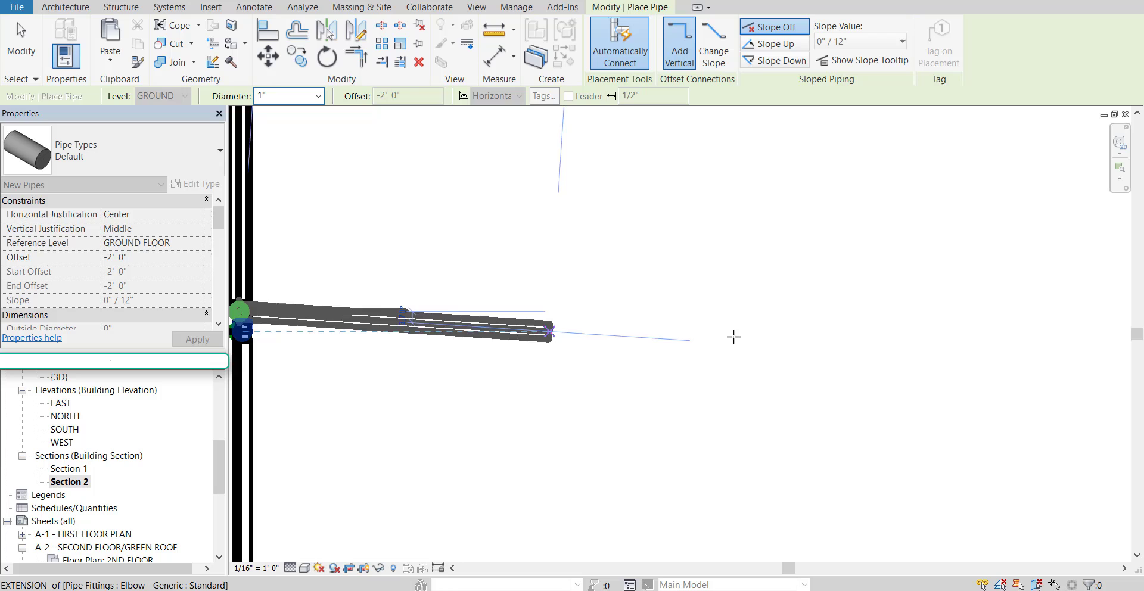
pyautogui.press('Escape')
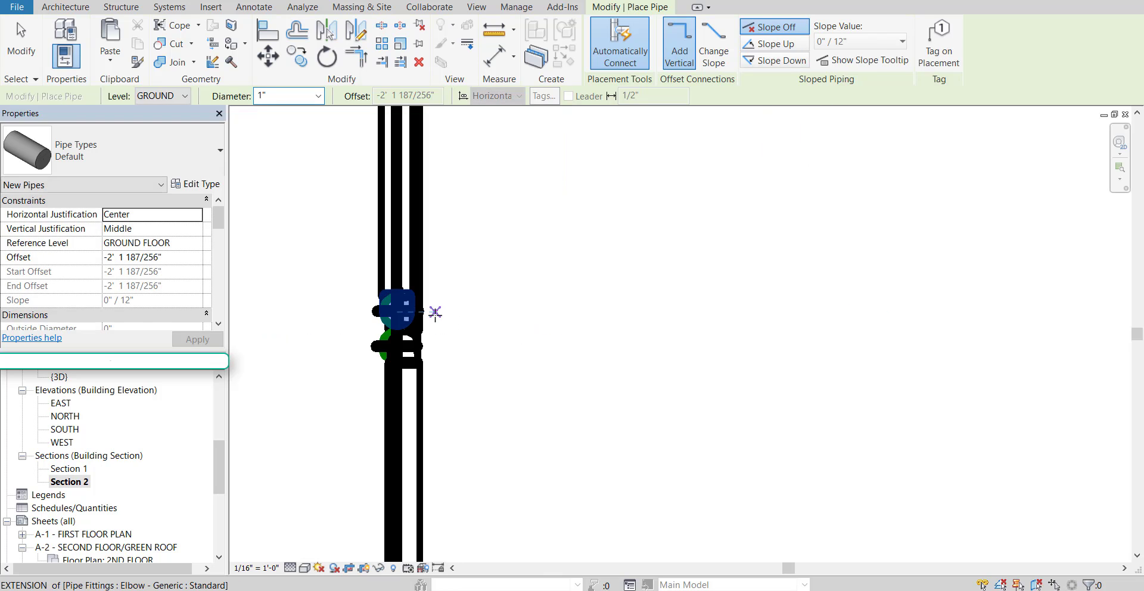
pyautogui.press('Escape')
pyautogui.press('Escape')
# - Draw a 1" horizontal pipe from just beside the elbow below the water heater to just short of the toilet's vertical pipe
pyautogui.click(482, 37)
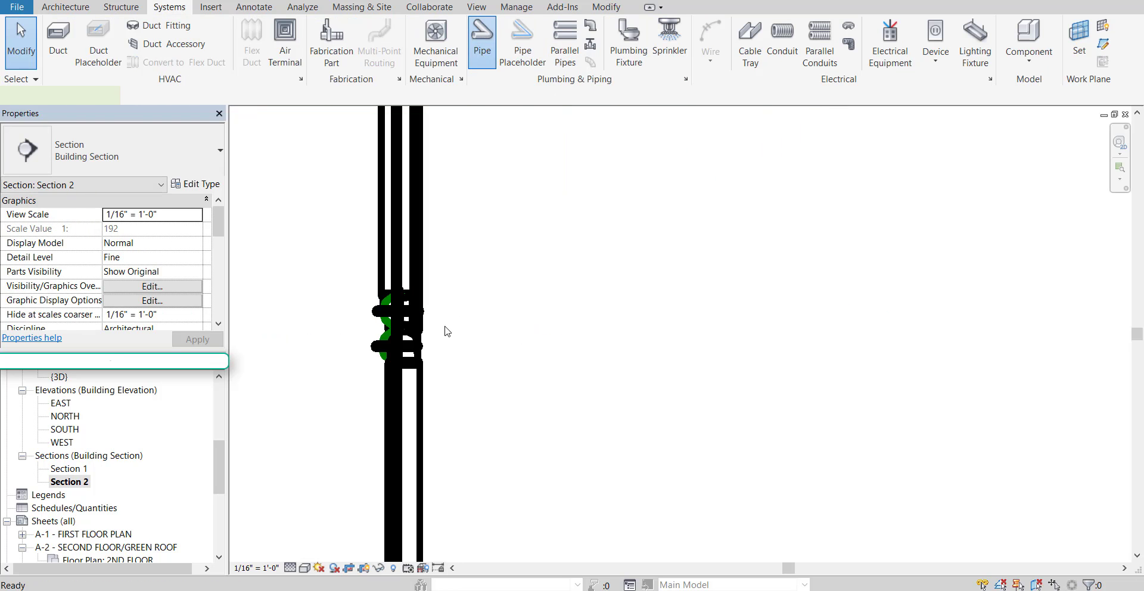
pyautogui.click(437, 312)
pyautogui.scroll(-3, 751, 305)
pyautogui.moveTo(754, 304); pyautogui.dragTo(442, 294, button='middle')
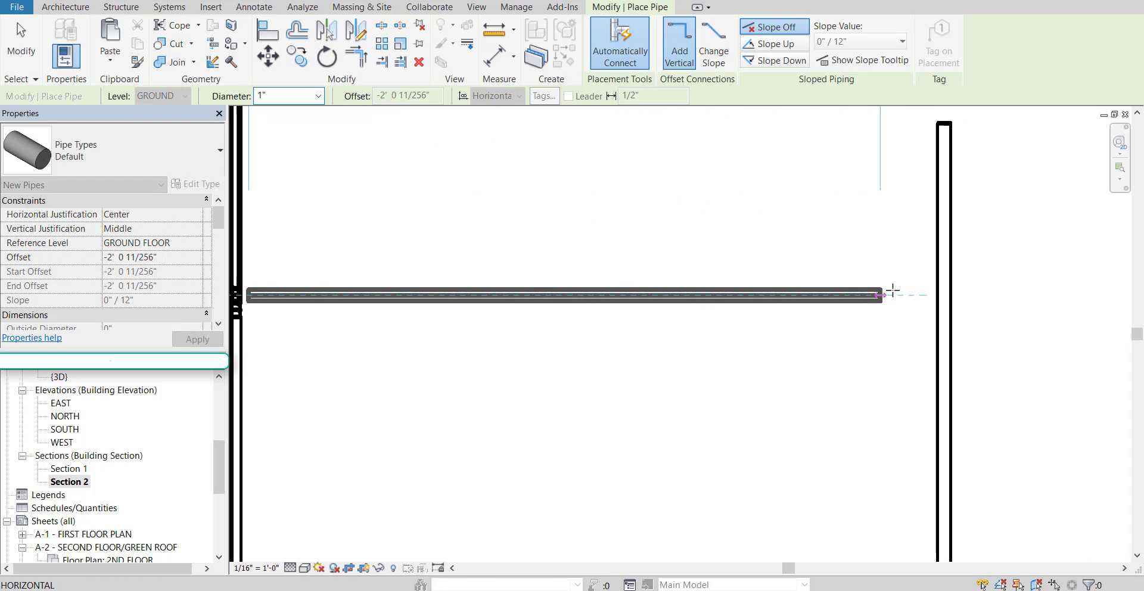
pyautogui.click(928, 293)
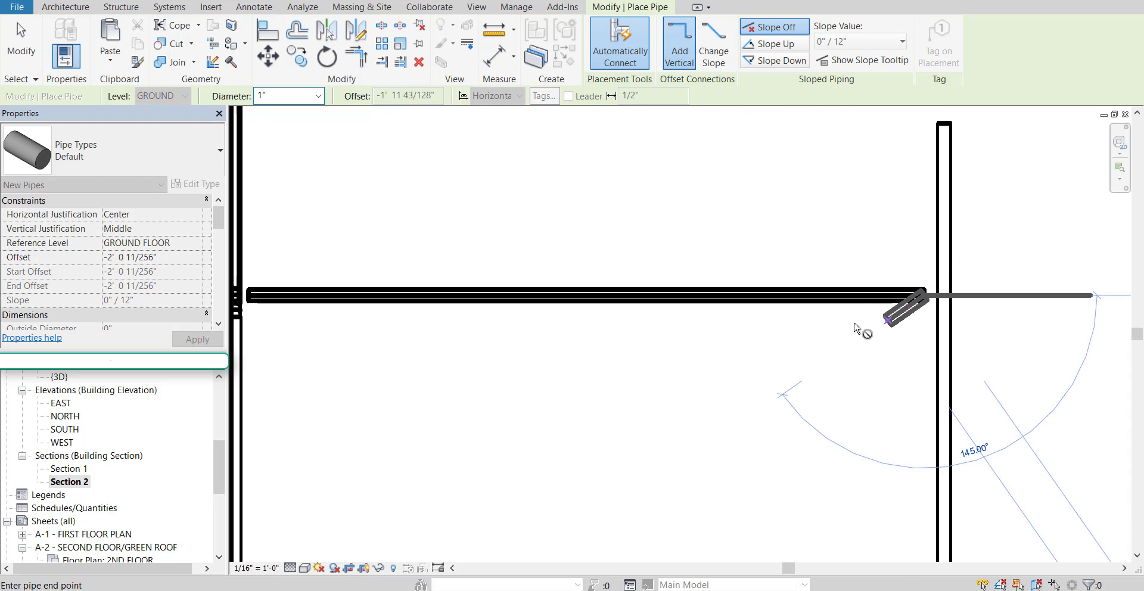
pyautogui.moveTo(864, 322); pyautogui.dragTo(526, 349, button='middle')
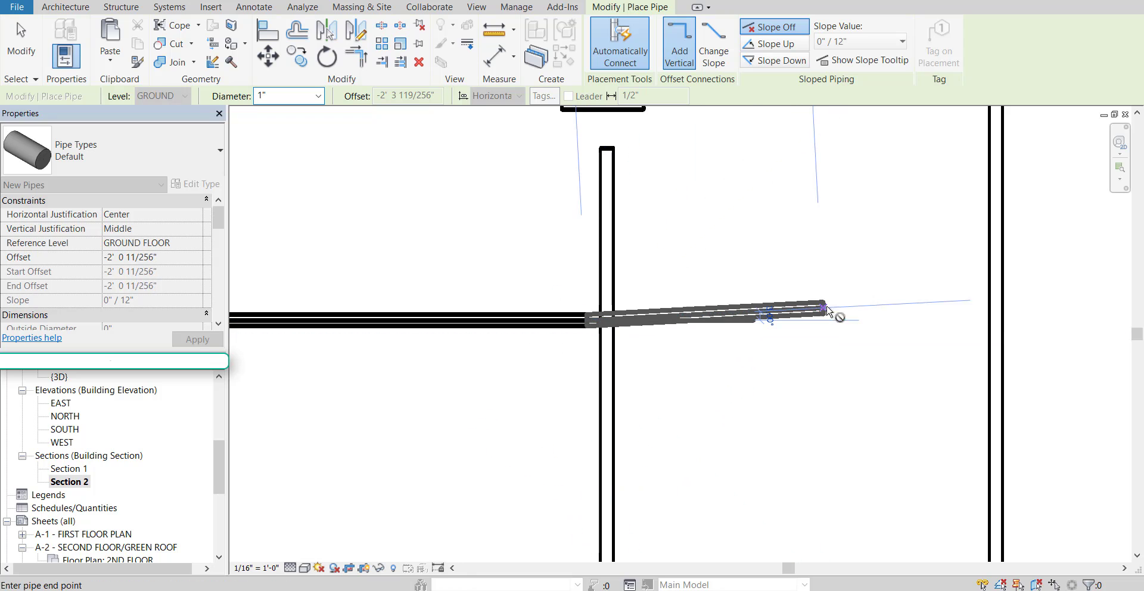
pyautogui.press('Escape')
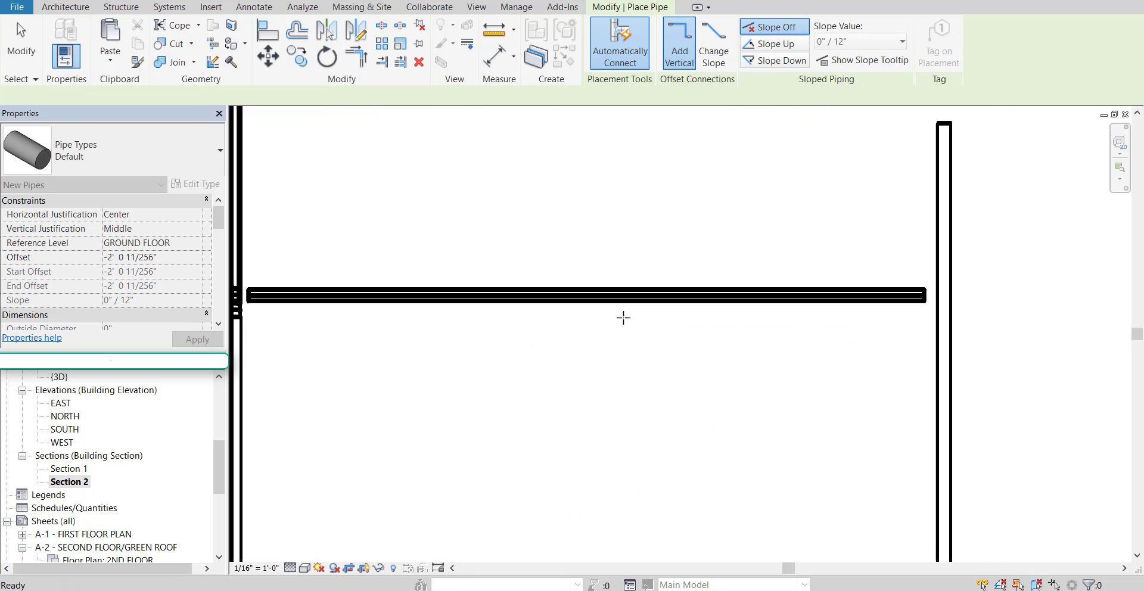
# - Draw an aligned 1" horizontal pipe from the far side of the toilet's vertical pipe to just short of the sink's vertical pipe
pyautogui.moveTo(858, 327); pyautogui.dragTo(558, 337, button='middle')
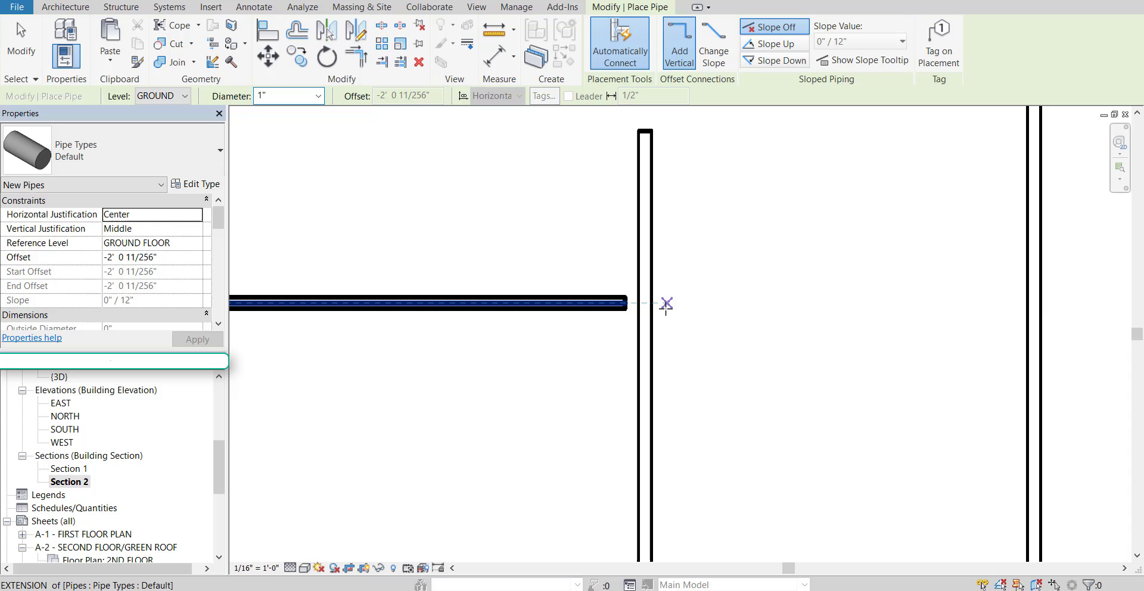
pyautogui.click(660, 303)
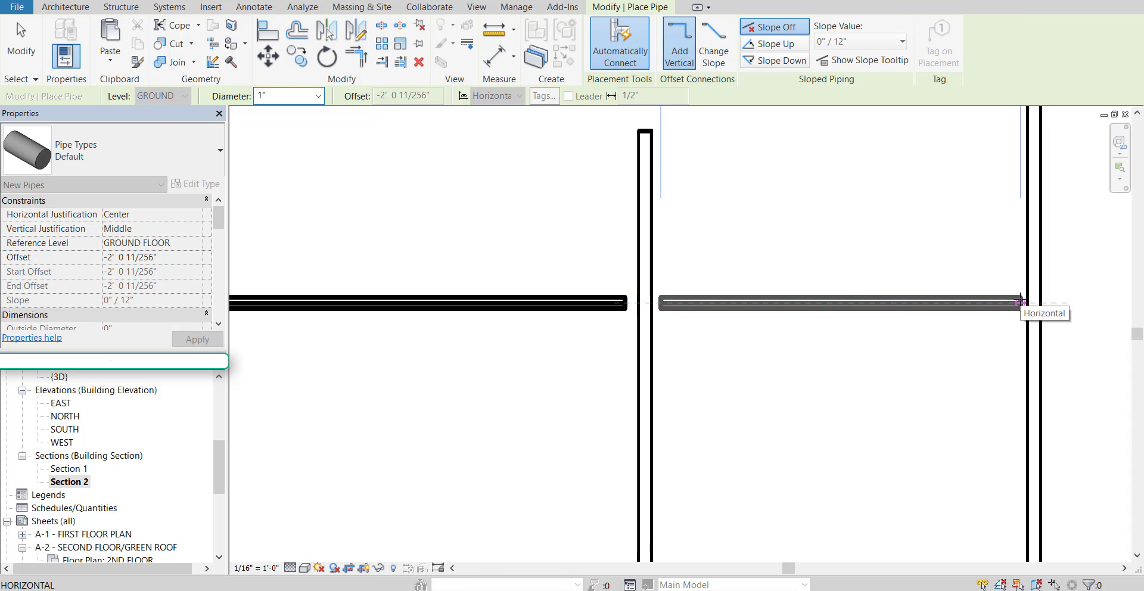
pyautogui.click(1020, 300)
pyautogui.moveTo(741, 345); pyautogui.dragTo(794, 426, button='middle')
pyautogui.press('Escape')
pyautogui.scroll(-2, 732, 394)
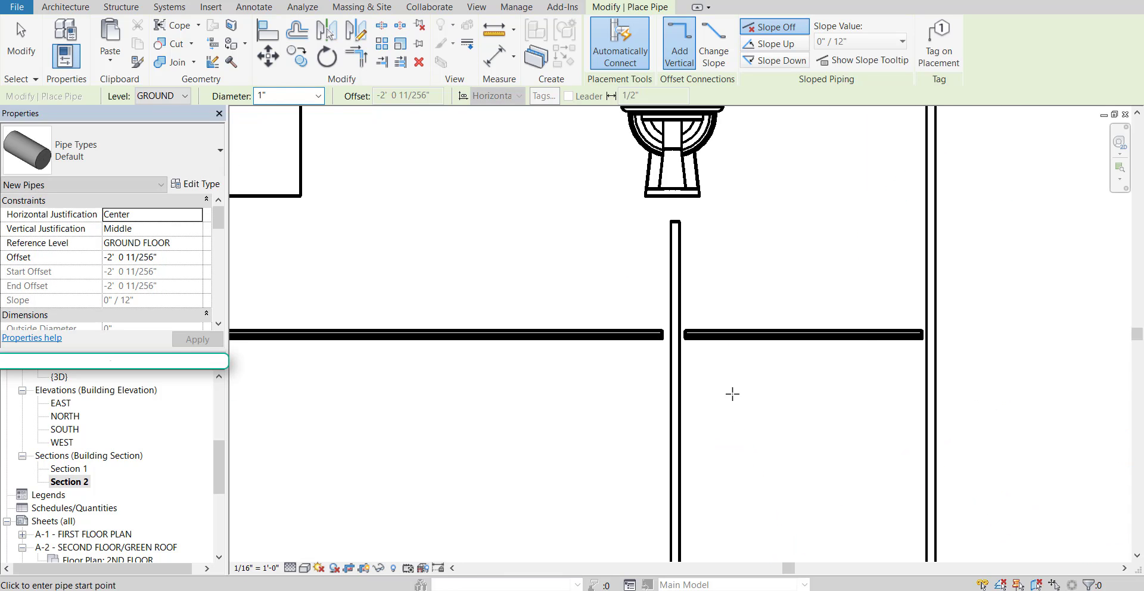
pyautogui.scroll(-1, 732, 394)
pyautogui.scroll(1, 477, 264)
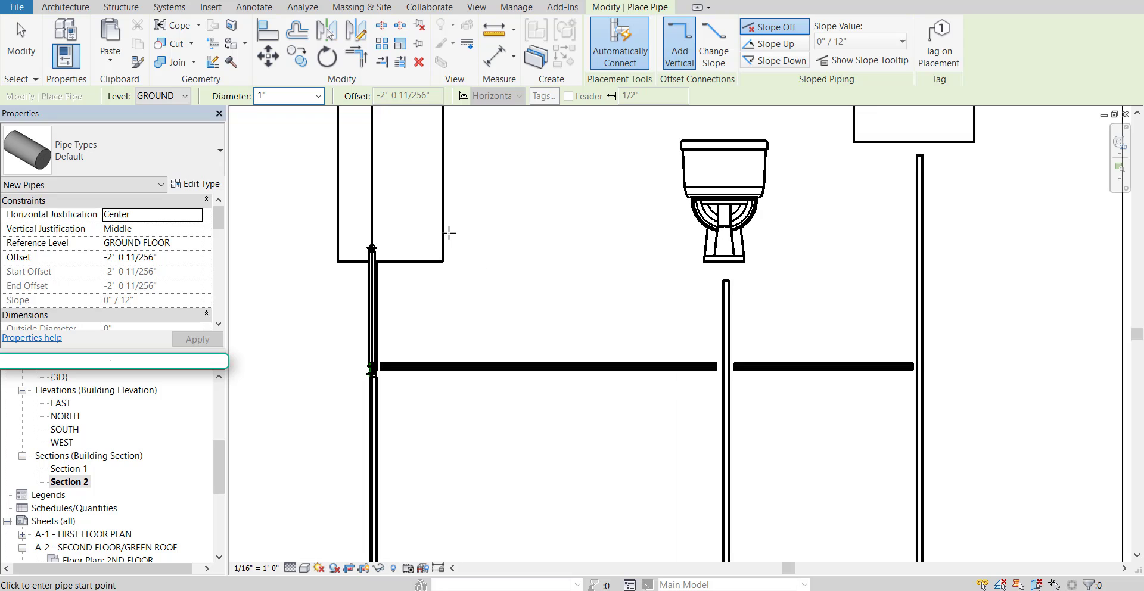
pyautogui.scroll(2, 769, 224)
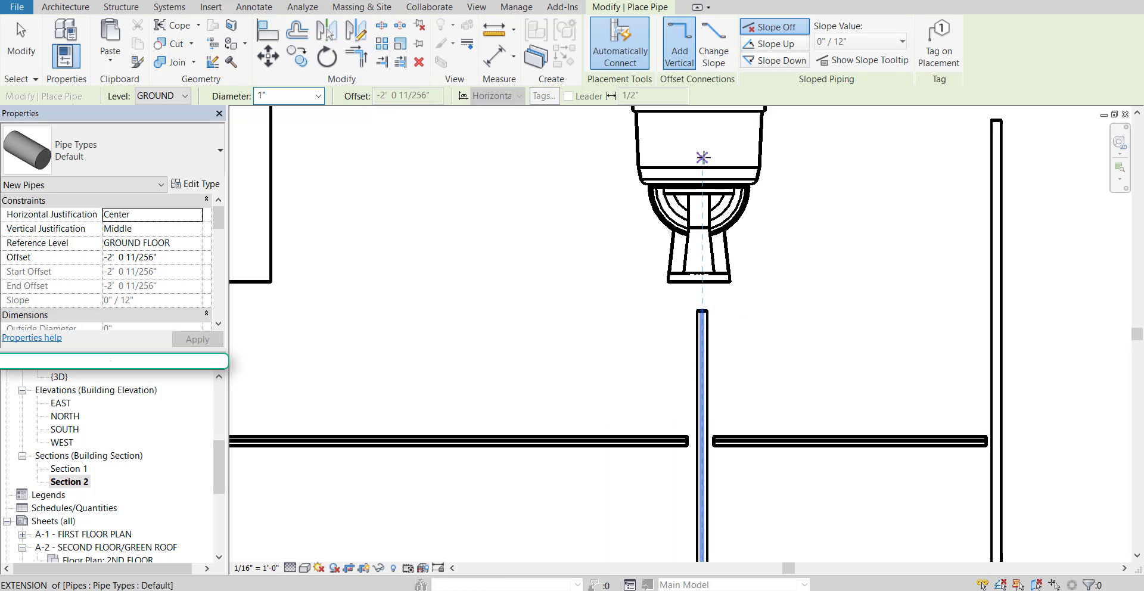
# - Extend the near end of the long horizontal pipe to meet the elbow below the water heater
pyautogui.press('Escape')
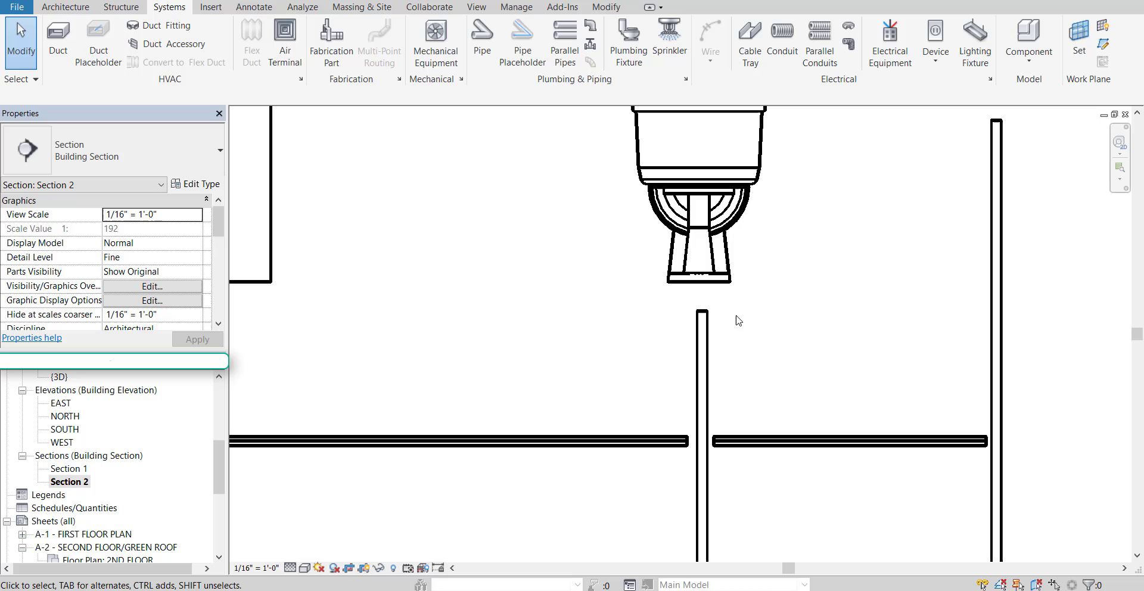
pyautogui.scroll(-2, 736, 352)
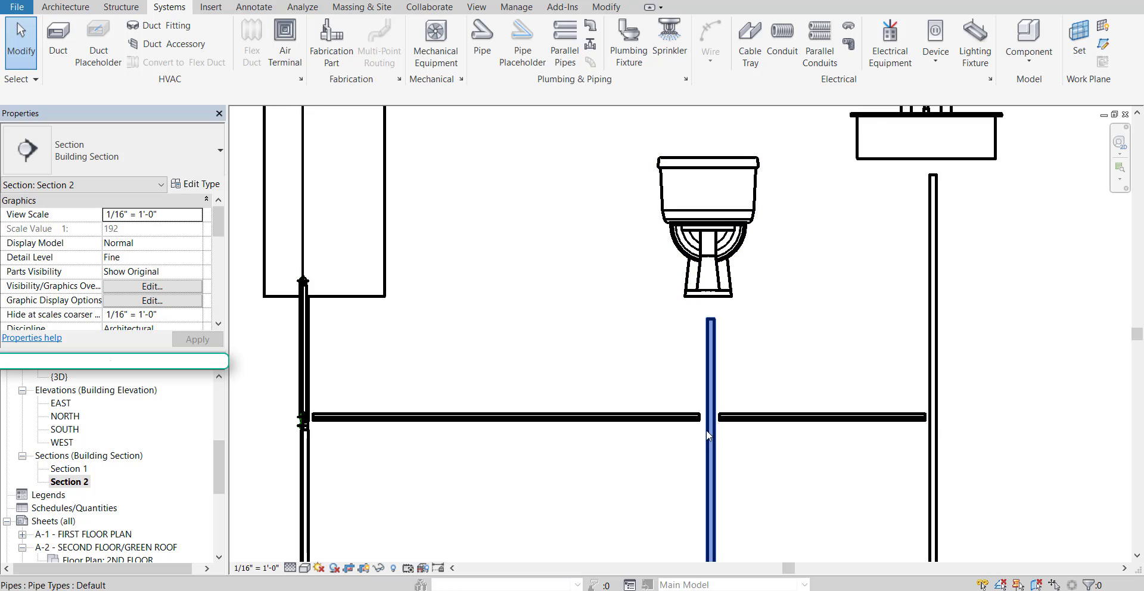
pyautogui.scroll(3, 715, 412)
pyautogui.scroll(-1, 712, 406)
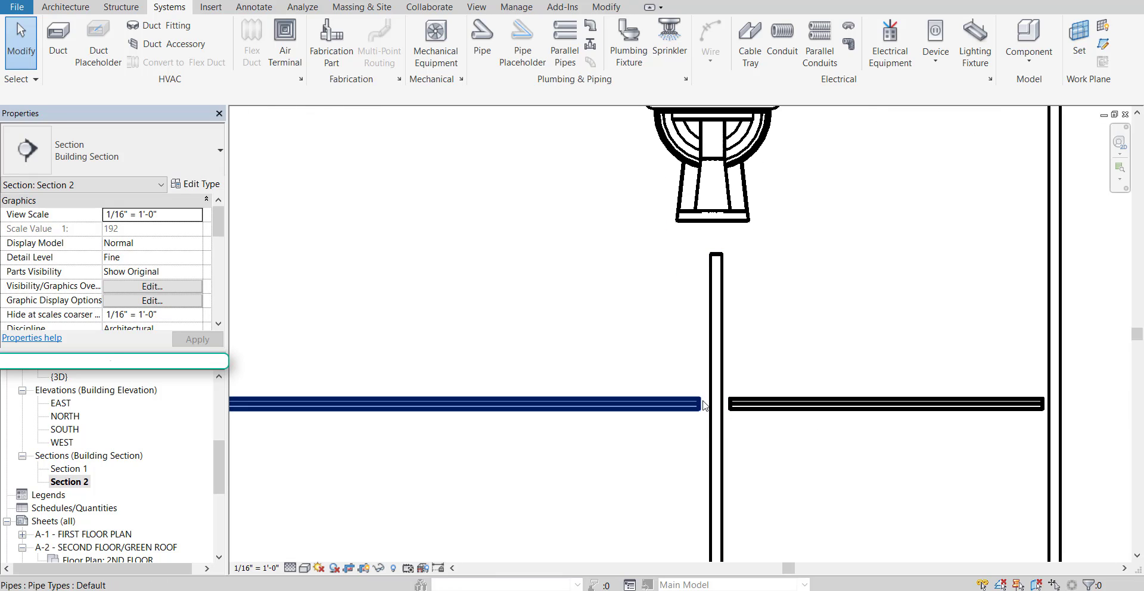
pyautogui.scroll(1, 631, 420)
pyautogui.moveTo(631, 420); pyautogui.dragTo(1113, 353, button='middle')
pyautogui.scroll(4, 554, 351)
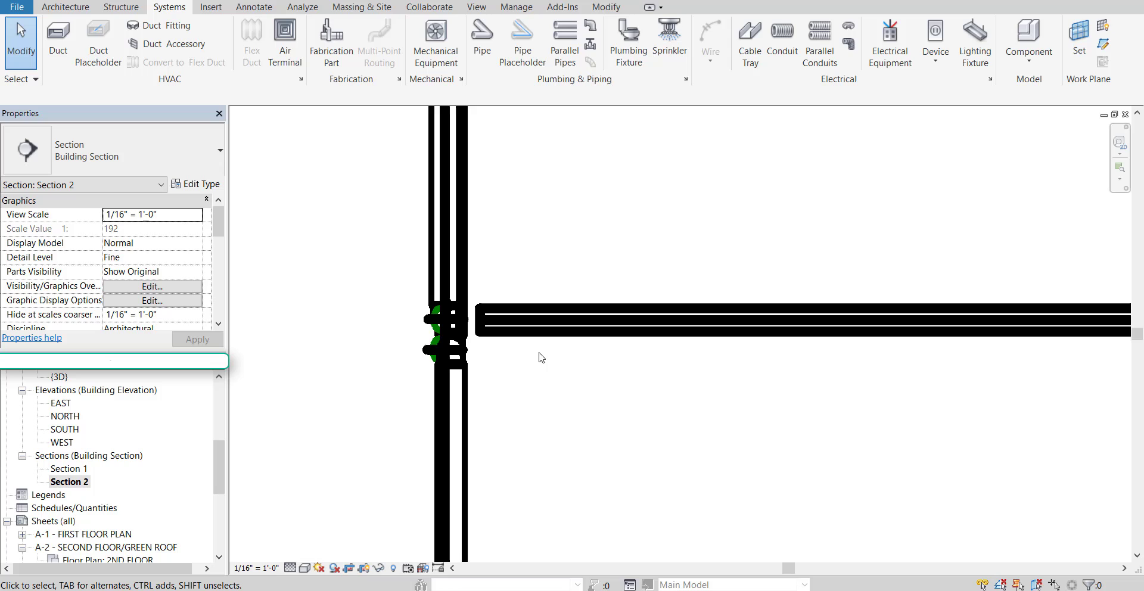
pyautogui.click(469, 316)
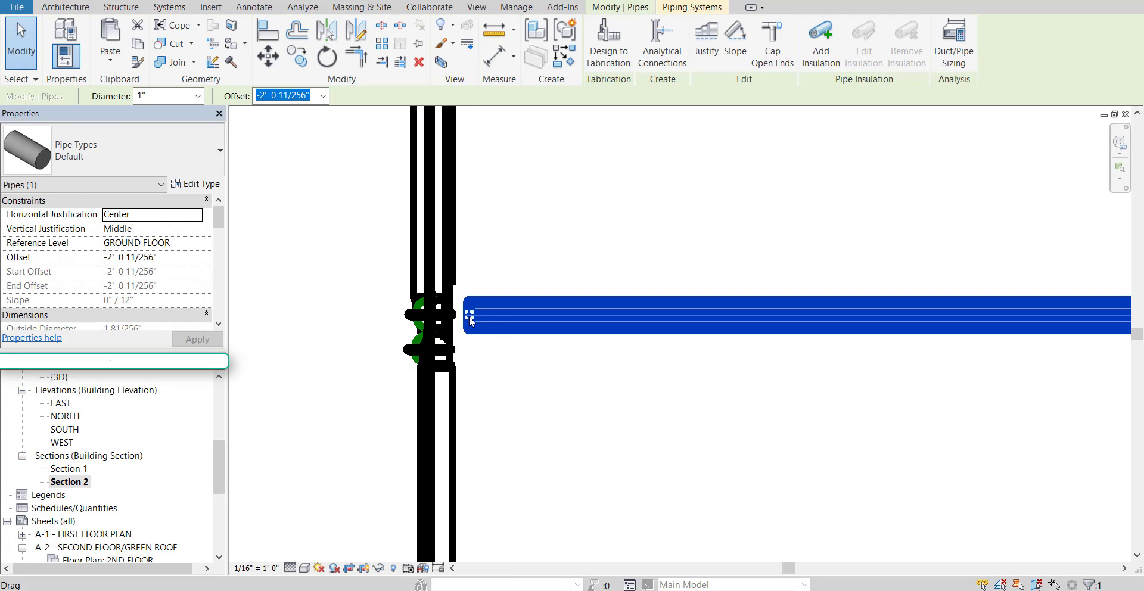
pyautogui.moveTo(470, 318); pyautogui.dragTo(454, 321)
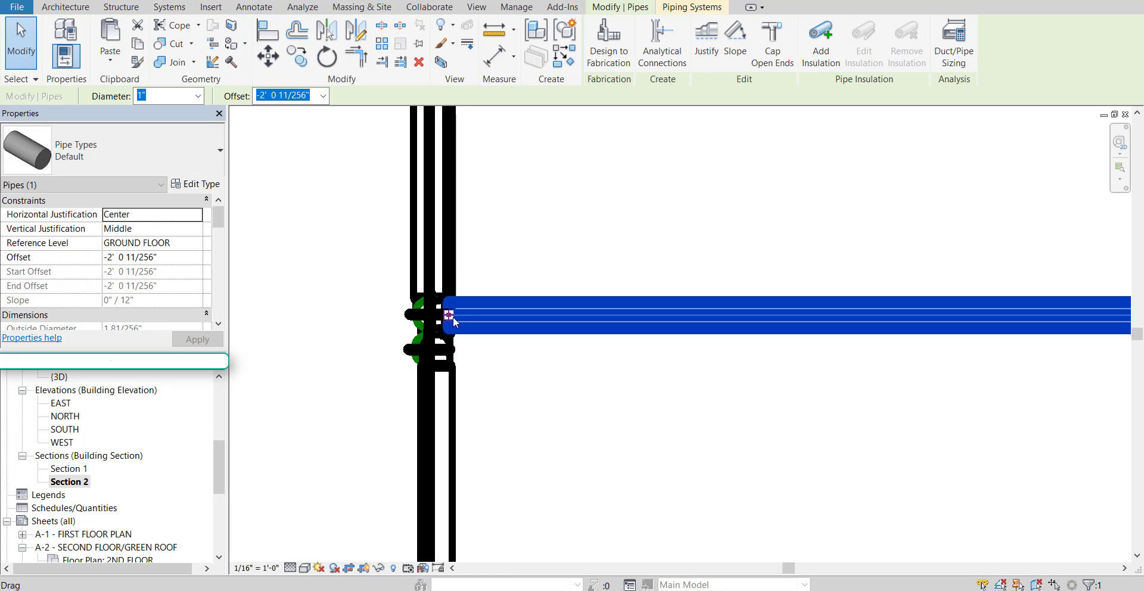
pyautogui.click(569, 388)
# - Shorten the toilet's vertical pipe from below so it ends just above the horizontal pipes, about 1' 9 1/2" below the ground floor
pyautogui.scroll(-3, 650, 403)
pyautogui.moveTo(1082, 446); pyautogui.dragTo(652, 391, button='middle')
pyautogui.scroll(-1, 798, 396)
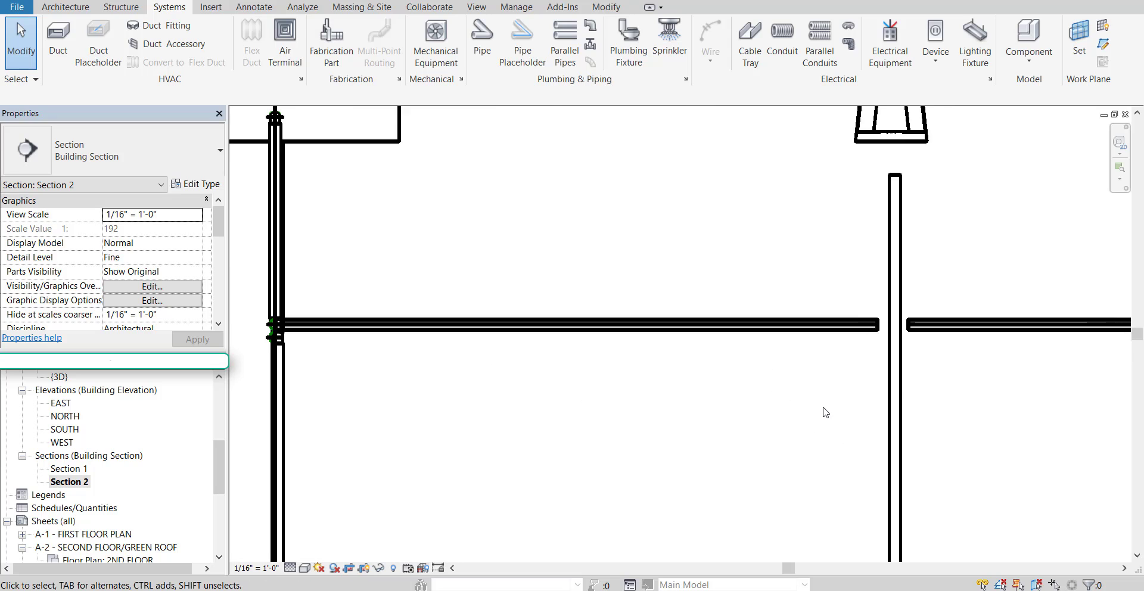
pyautogui.scroll(-2, 823, 406)
pyautogui.moveTo(817, 386); pyautogui.dragTo(581, 239, button='middle')
pyautogui.click(633, 396)
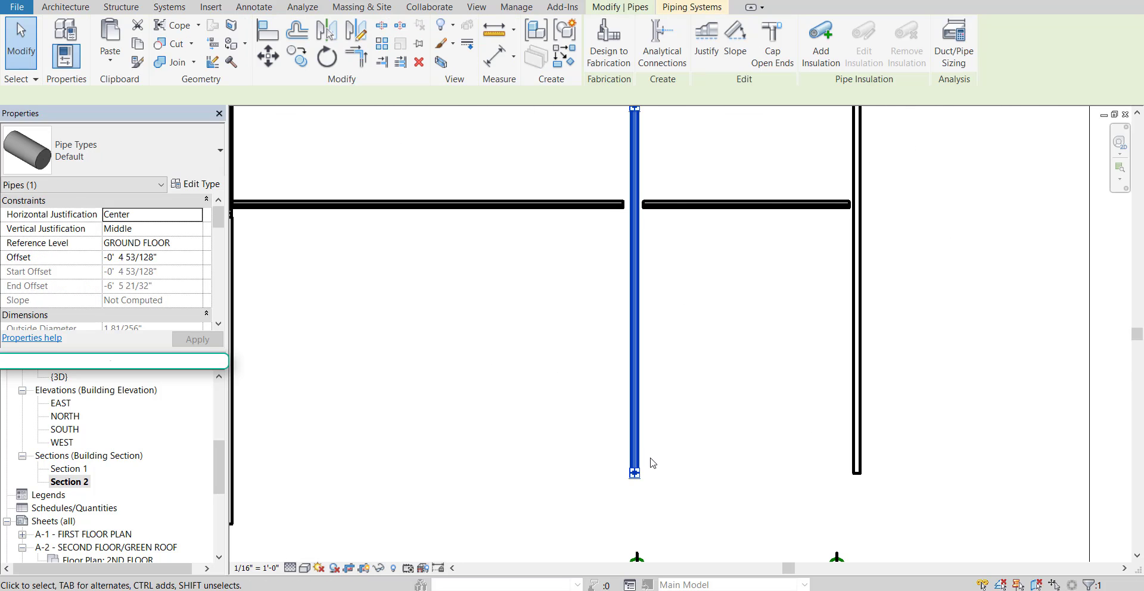
pyautogui.moveTo(634, 473); pyautogui.dragTo(629, 194)
pyautogui.press('Escape')
# - Shorten the sink's vertical pipe from below so it ends just above the level of the horizontal pipes
pyautogui.moveTo(711, 274); pyautogui.dragTo(489, 450, button='middle')
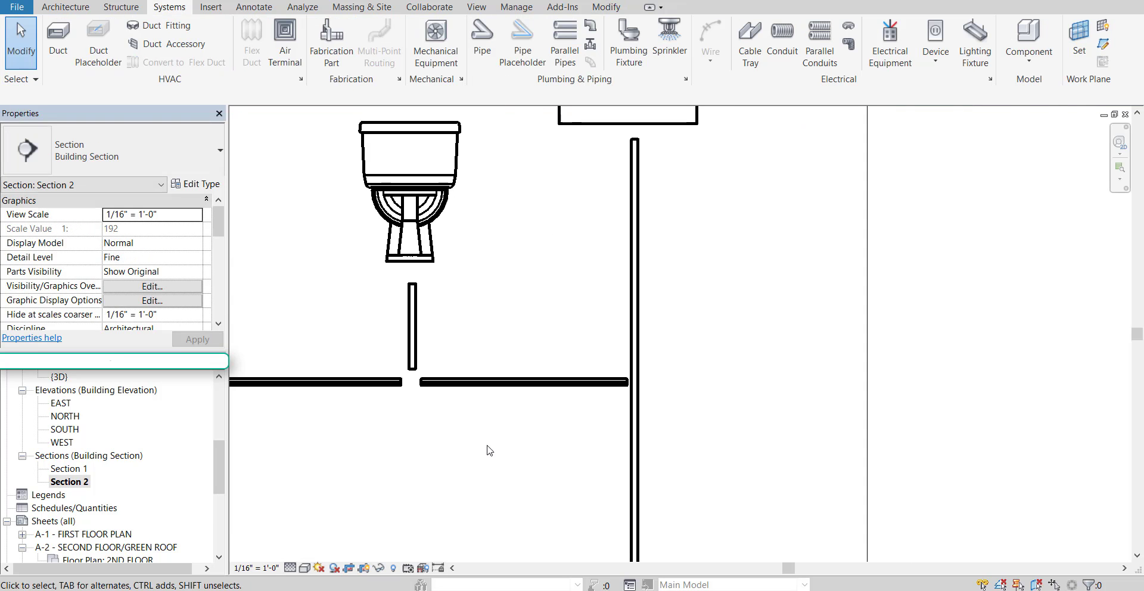
pyautogui.moveTo(551, 476); pyautogui.dragTo(511, 334, button='middle')
pyautogui.click(587, 505)
pyautogui.moveTo(588, 506); pyautogui.dragTo(587, 225)
pyautogui.moveTo(475, 277); pyautogui.dragTo(611, 436)
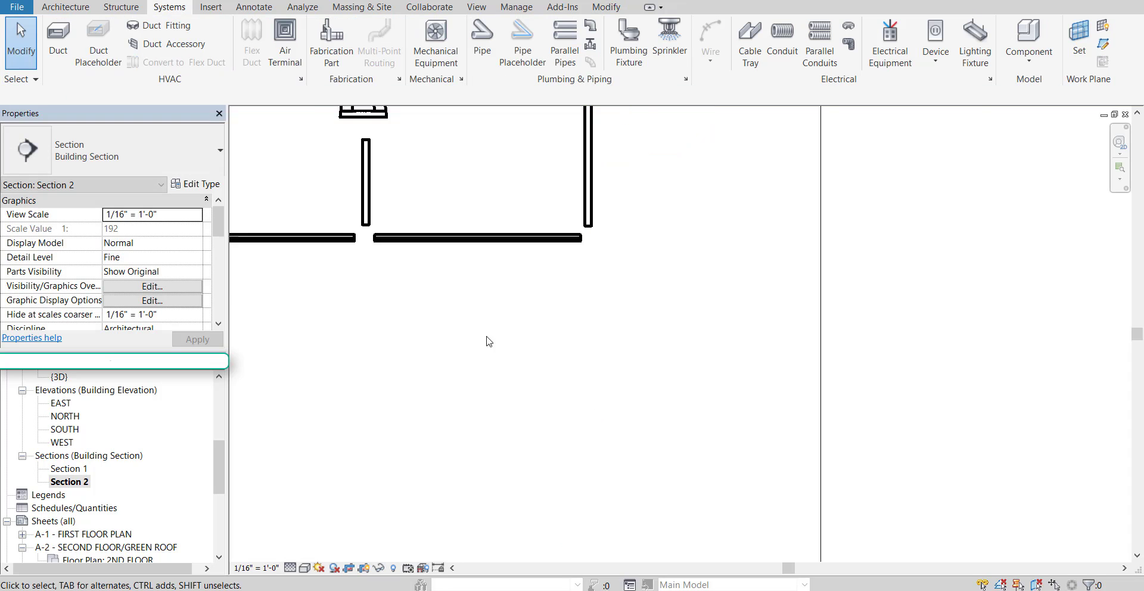
# - Extend the toilet's vertical pipe up into the toilet tank, to about 1' 6 1/2" above the ground floor
pyautogui.moveTo(486, 355); pyautogui.dragTo(575, 458, button='middle')
pyautogui.scroll(-1, 560, 417)
pyautogui.moveTo(561, 409); pyautogui.dragTo(573, 459, button='middle')
pyautogui.scroll(2, 547, 423)
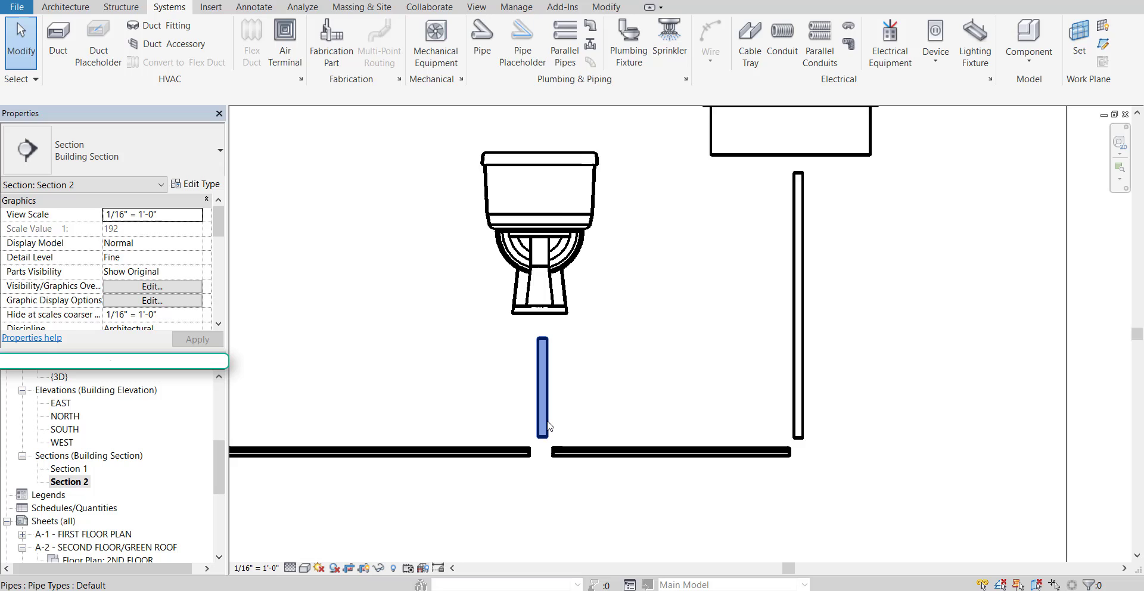
pyautogui.click(540, 359)
pyautogui.moveTo(542, 313); pyautogui.dragTo(540, 226)
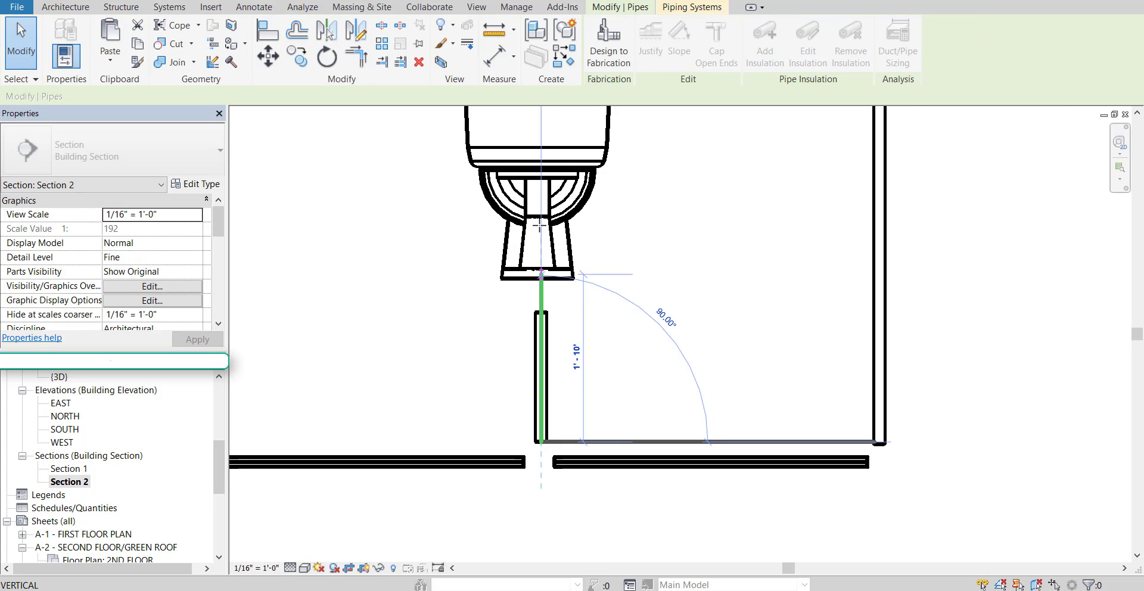
pyautogui.moveTo(540, 153); pyautogui.dragTo(540, 151)
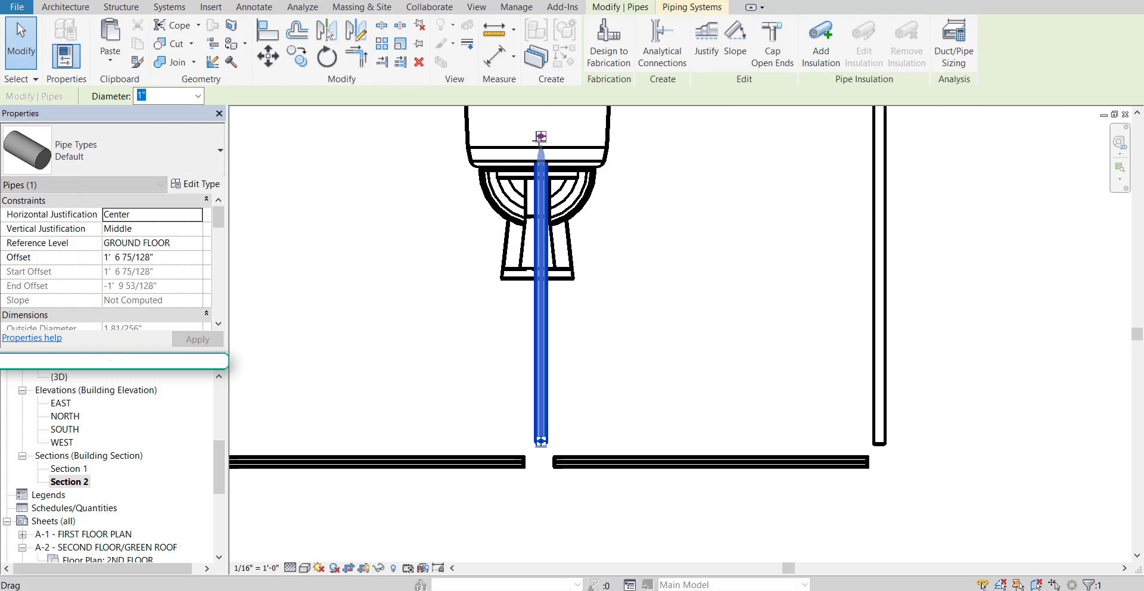
# - Extend the sink's vertical pipe up into the sink basin, to about 2' 10 1/2" above the ground floor
pyautogui.scroll(-2, 757, 302)
pyautogui.click(756, 302)
pyautogui.moveTo(798, 276); pyautogui.dragTo(685, 360, button='middle')
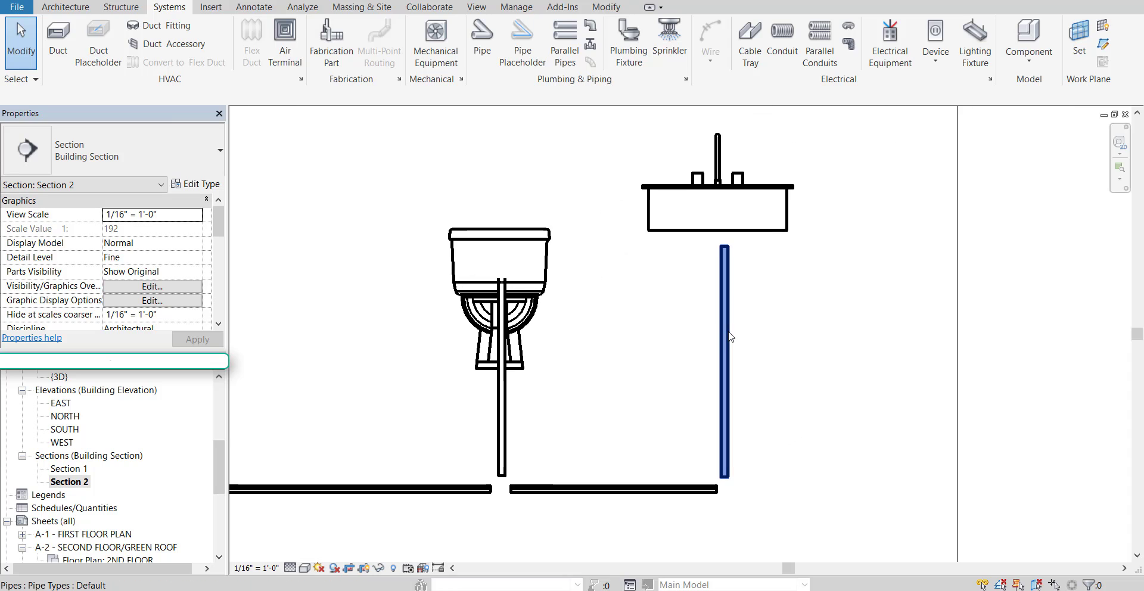
pyautogui.click(725, 261)
pyautogui.moveTo(725, 247); pyautogui.dragTo(725, 195)
pyautogui.click(657, 429)
# - Place an Elbow - Generic Standard fitting on the lower end of the sink's vertical pipe
pyautogui.scroll(4, 523, 414)
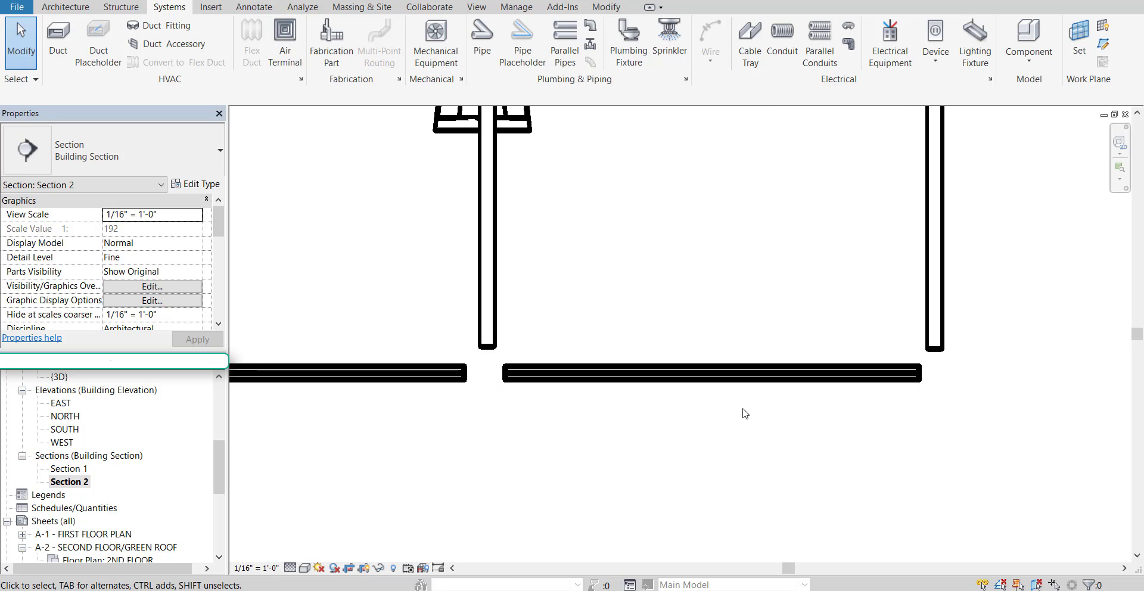
pyautogui.moveTo(642, 407); pyautogui.dragTo(633, 415, button='middle')
pyautogui.click(66, 7)
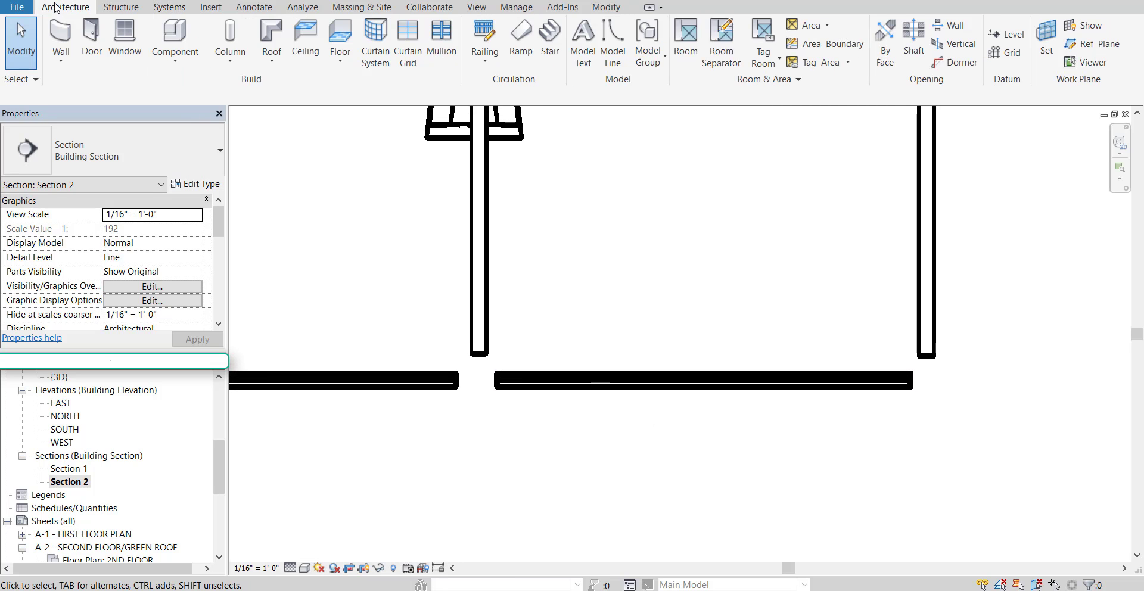
pyautogui.click(212, 36)
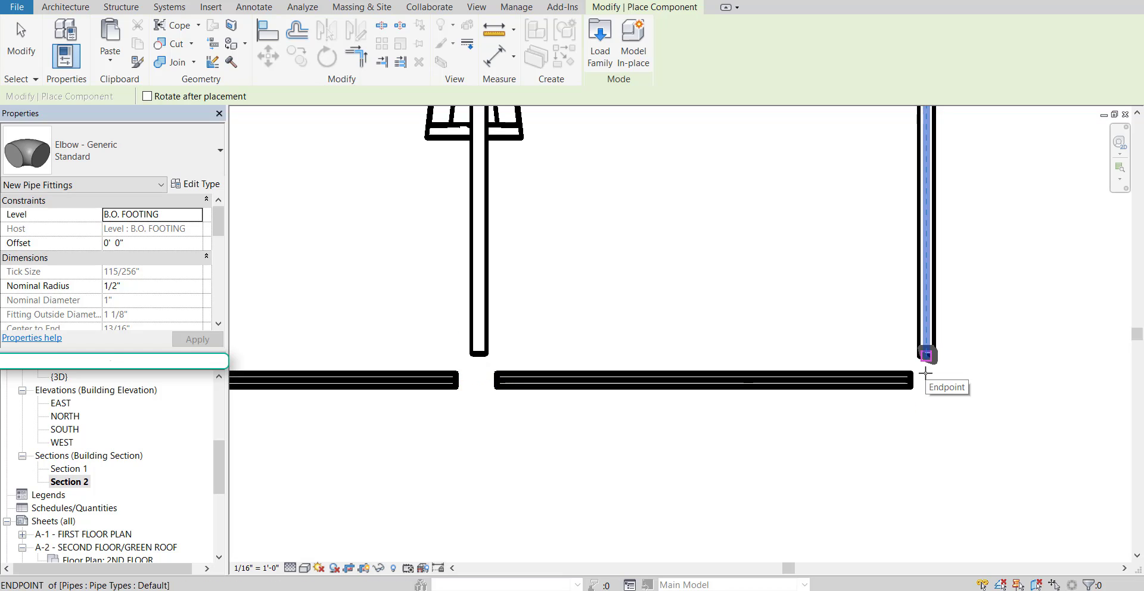
pyautogui.moveTo(940, 382); pyautogui.dragTo(748, 392, button='middle')
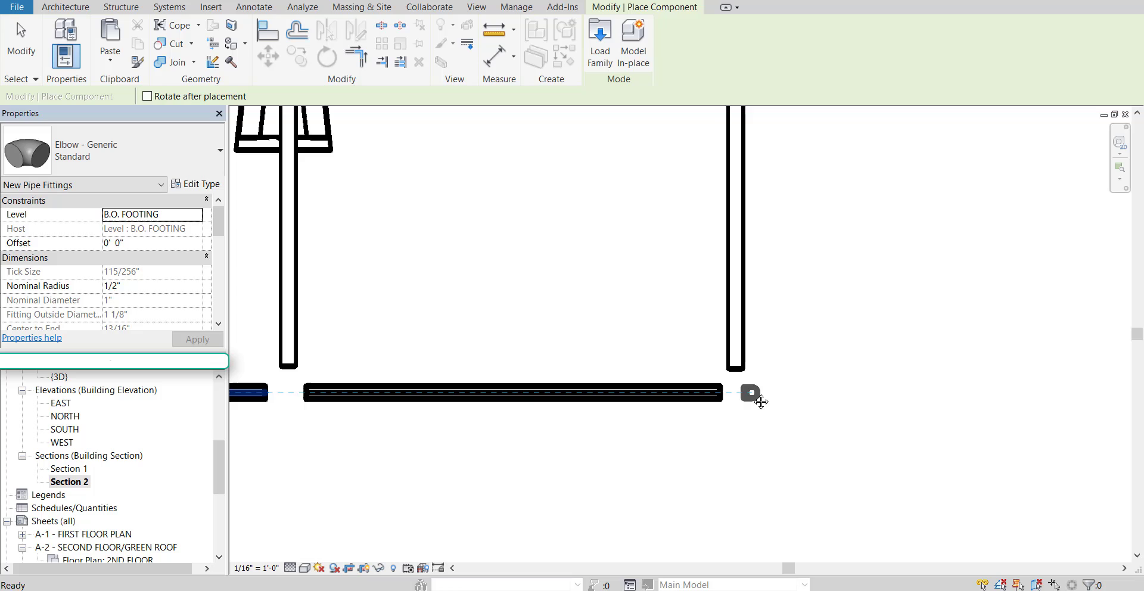
pyautogui.scroll(2, 748, 392)
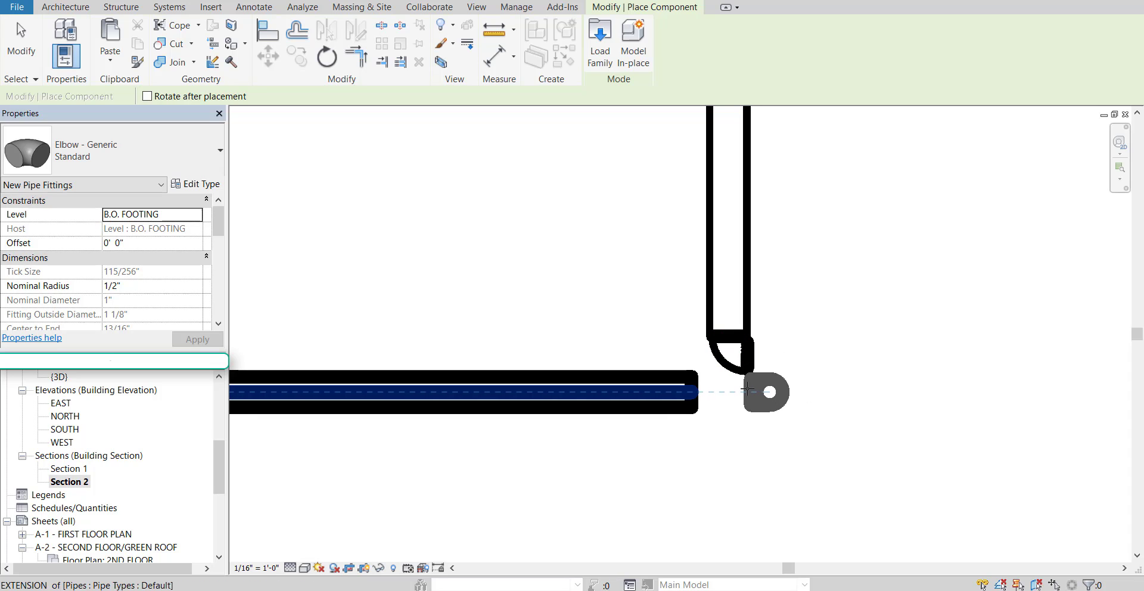
pyautogui.click(745, 380)
pyautogui.press('Escape')
pyautogui.press('Escape')
# - Rotate the elbow under the sink's pipe by about 180° and disconnect it from the pipe network
pyautogui.click(750, 373)
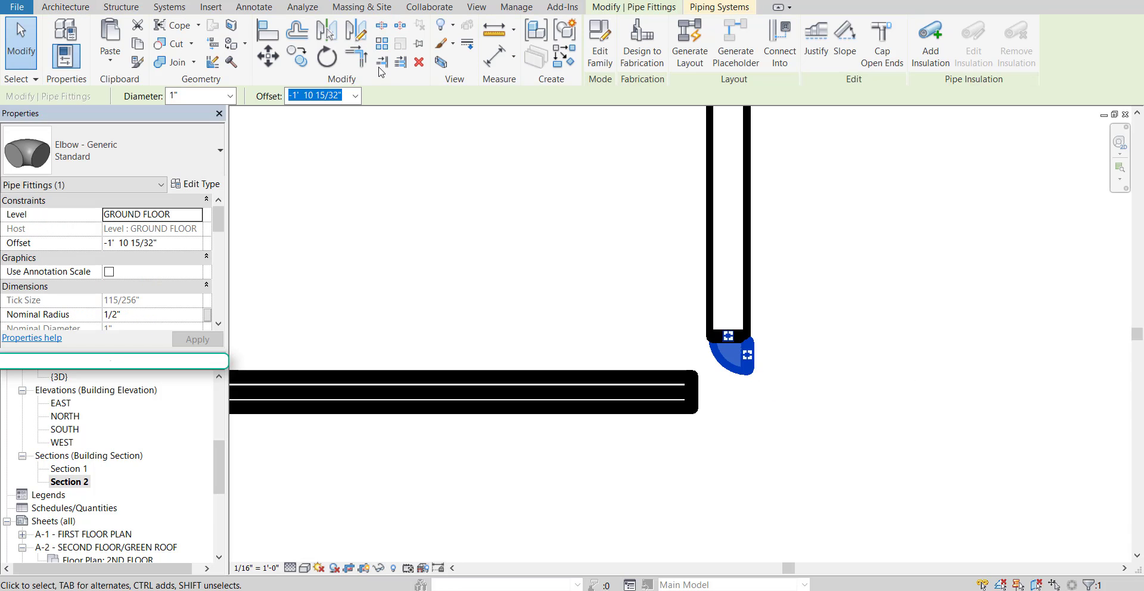
pyautogui.click(317, 66)
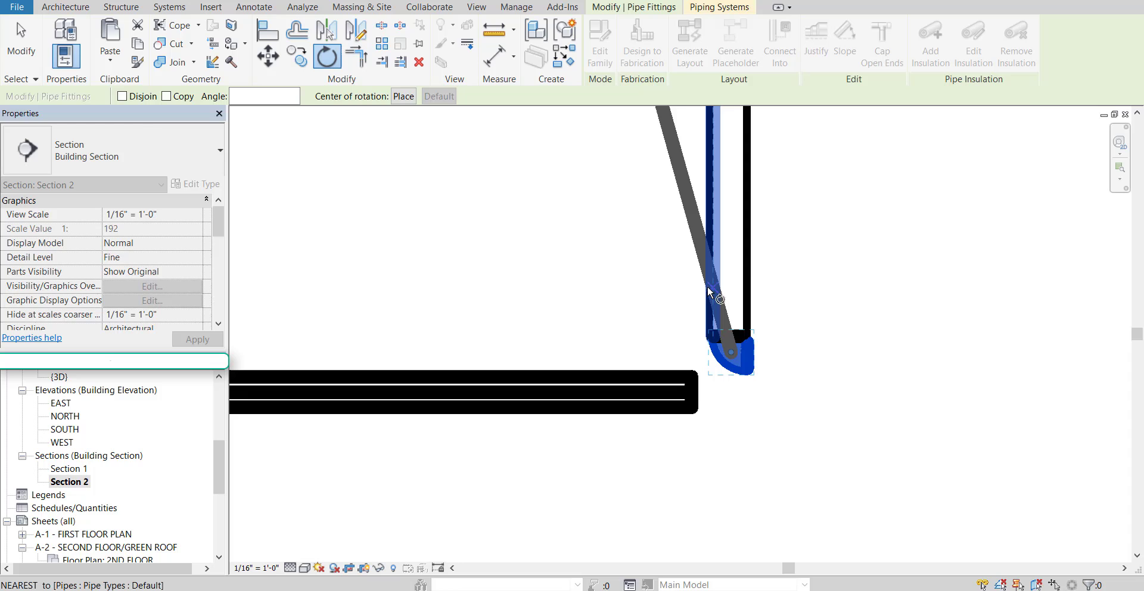
pyautogui.click(727, 259)
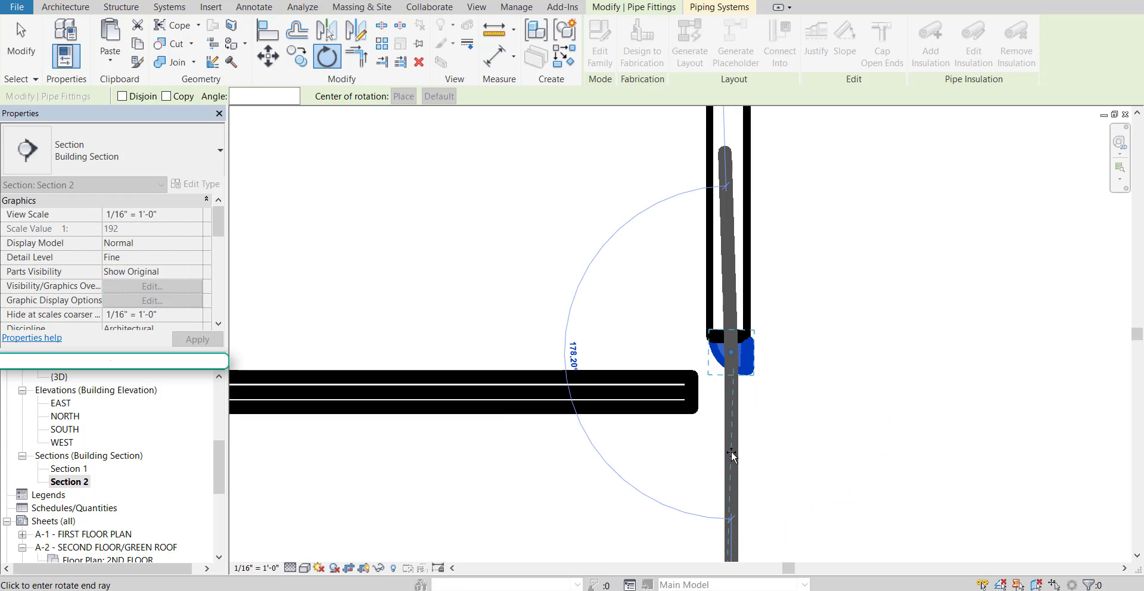
pyautogui.click(734, 461)
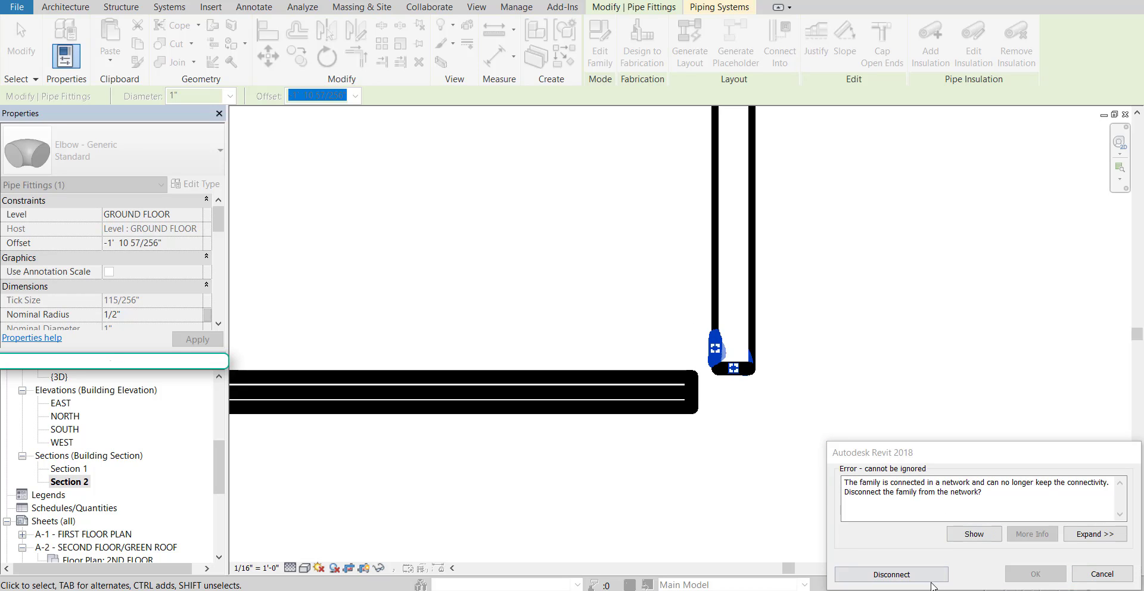
pyautogui.click(892, 578)
pyautogui.click(685, 333)
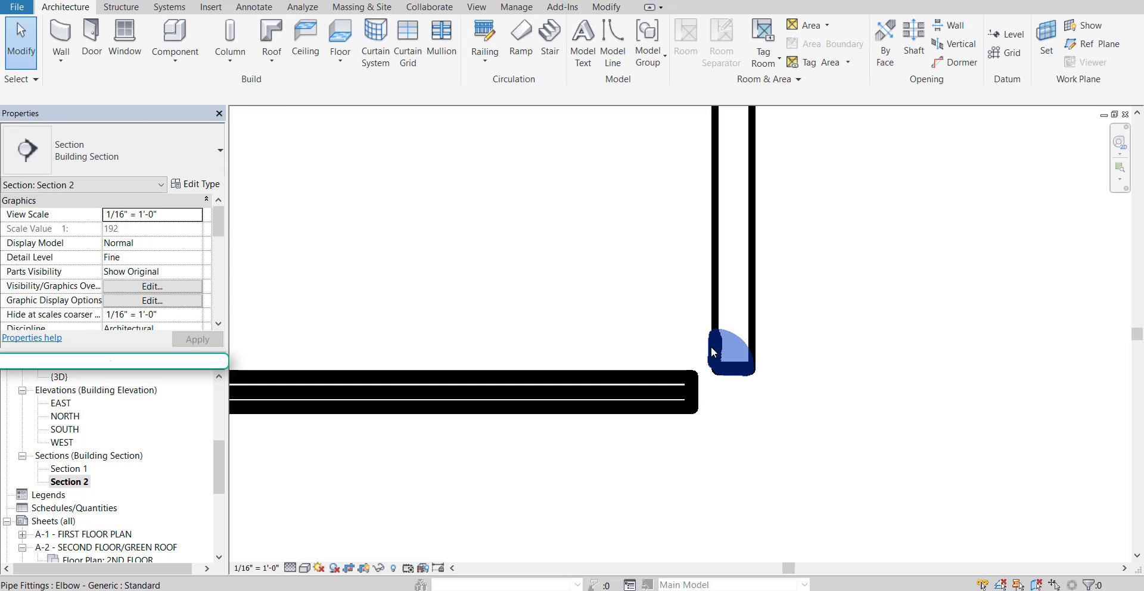
# - Rotate the elbow under the sink's pipe another 90° clockwise so its openings face the horizontal and vertical pipes
pyautogui.click(711, 347)
pyautogui.click(326, 56)
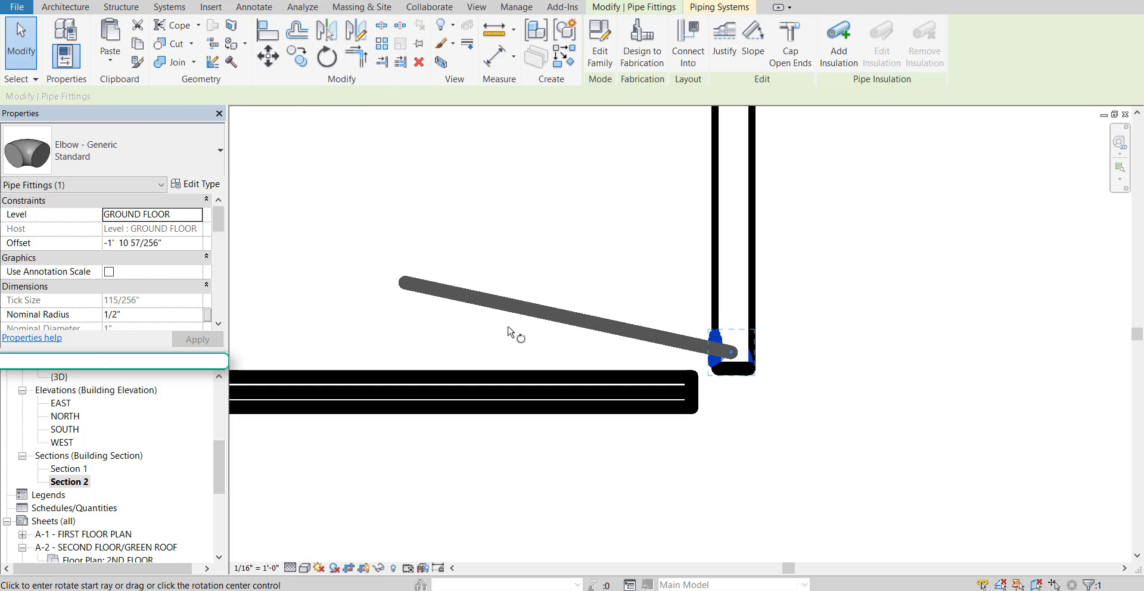
pyautogui.click(565, 353)
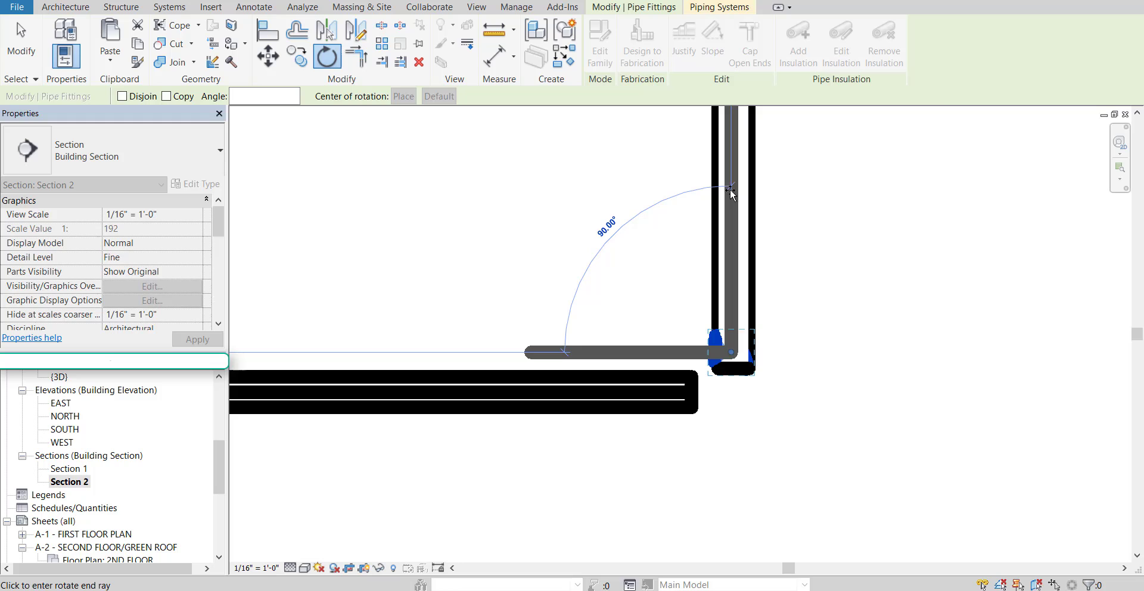
pyautogui.click(727, 190)
pyautogui.press('Escape')
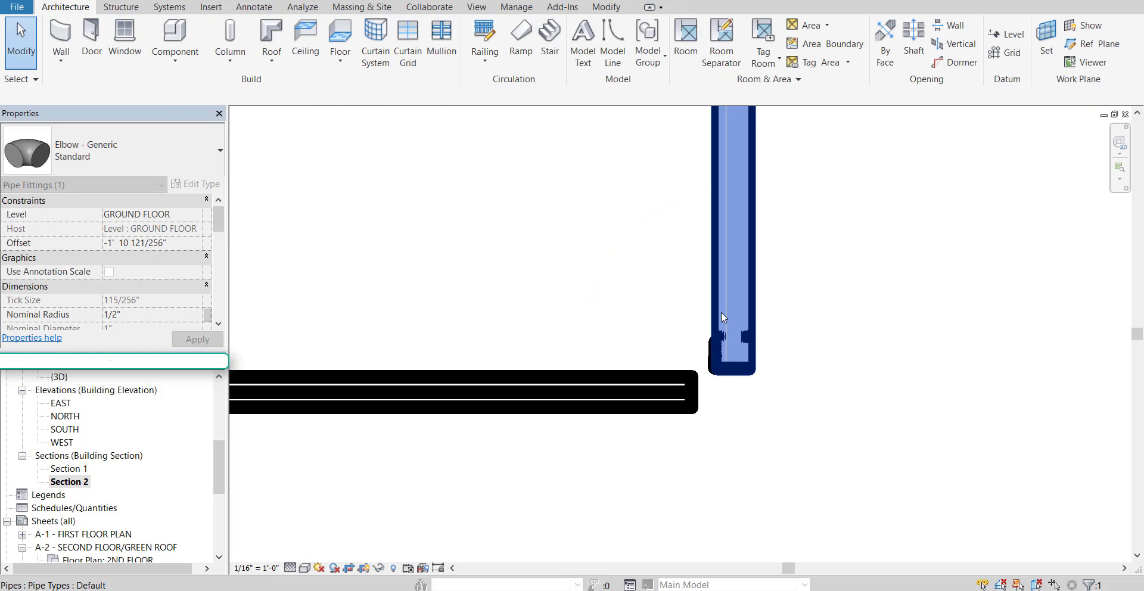
# - Move the elbow down onto the end of the horizontal pipe and line up the sink's vertical pipe with its upper opening
pyautogui.click(715, 357)
pyautogui.press('Down')
pyautogui.press('Down')
pyautogui.press('Down')
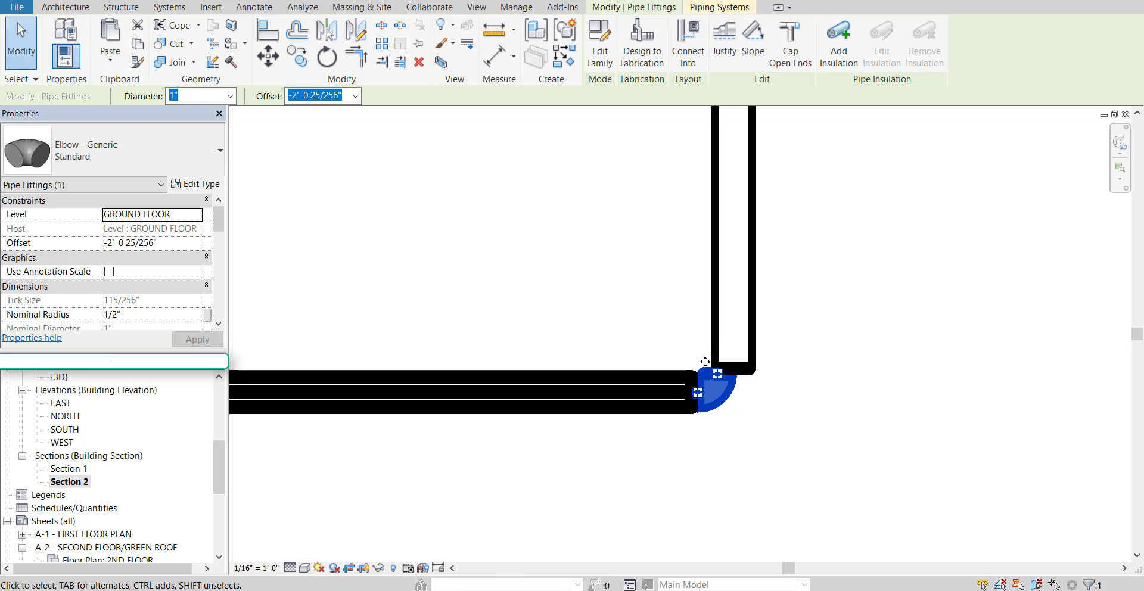
pyautogui.click(717, 345)
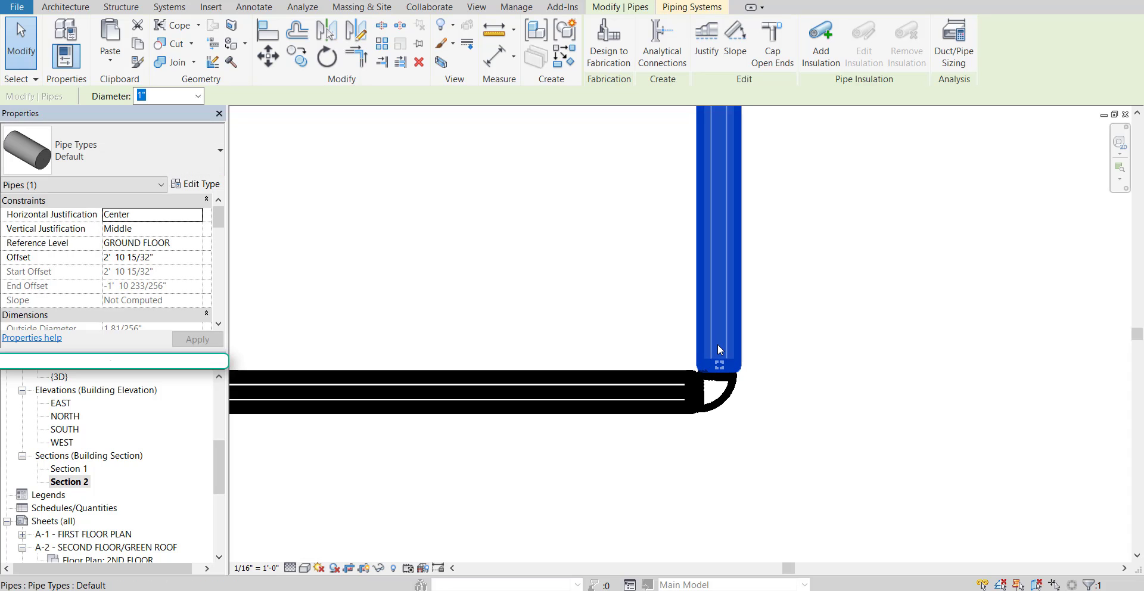
pyautogui.click(465, 318)
# - Place a Tee - Generic Standard fitting on the lower end of the toilet's vertical pipe
pyautogui.scroll(-3, 465, 318)
pyautogui.moveTo(327, 338); pyautogui.dragTo(759, 350, button='middle')
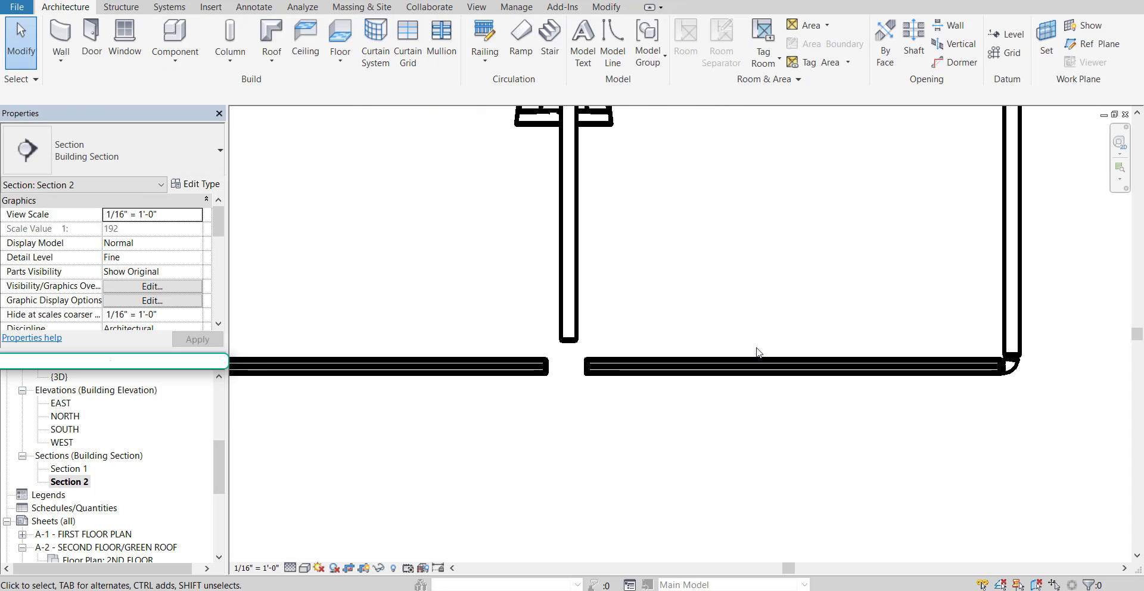
pyautogui.scroll(3, 620, 368)
pyautogui.scroll(1, 553, 375)
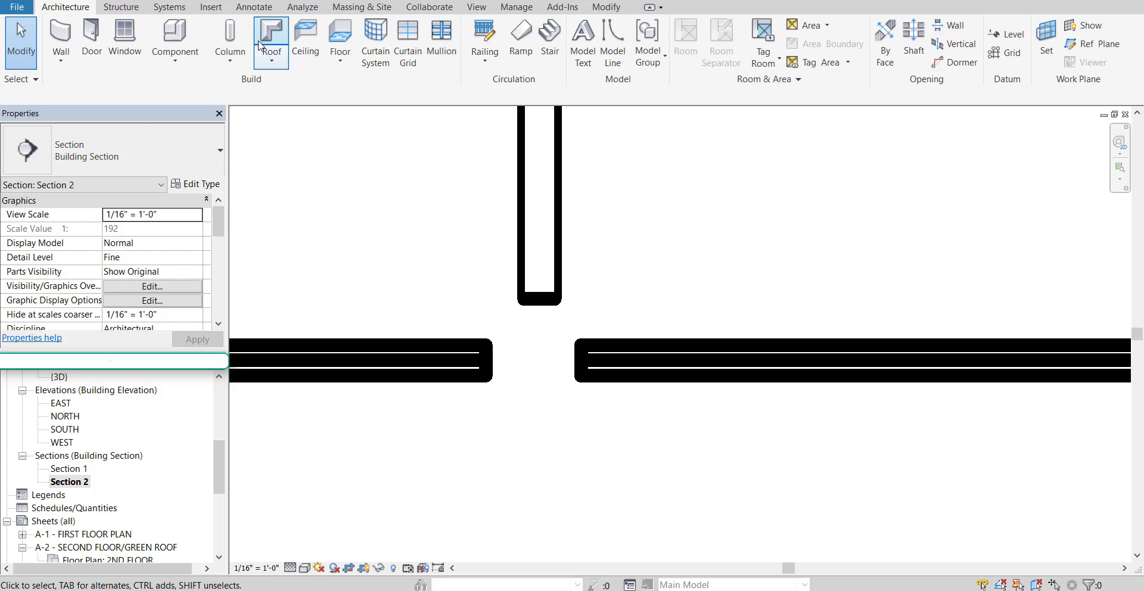
pyautogui.press('c')
pyautogui.press('m')
pyautogui.click(216, 149)
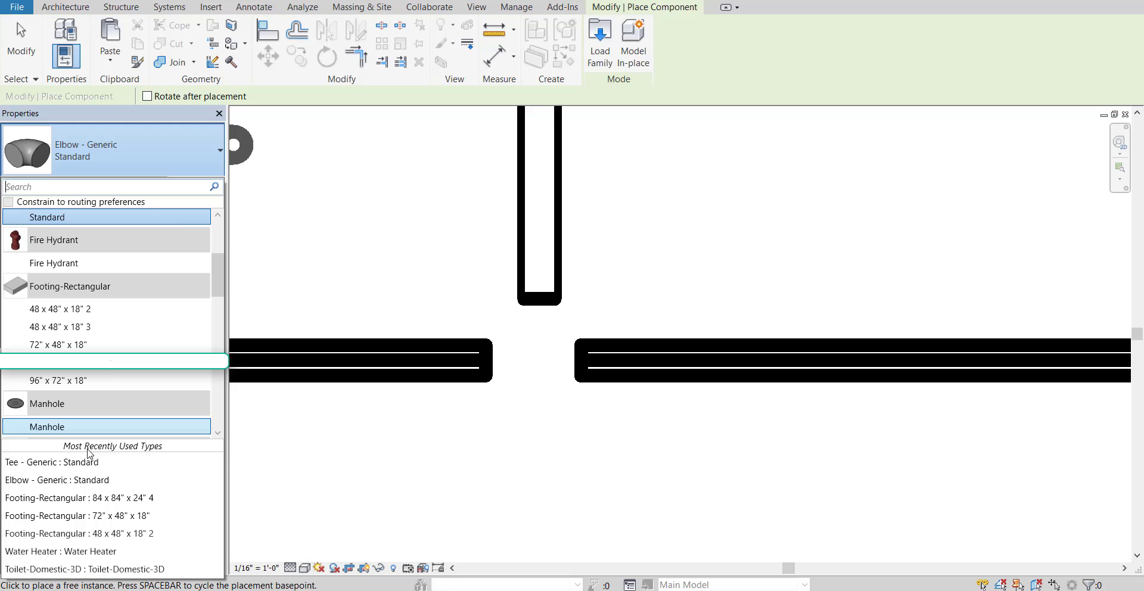
pyautogui.click(79, 465)
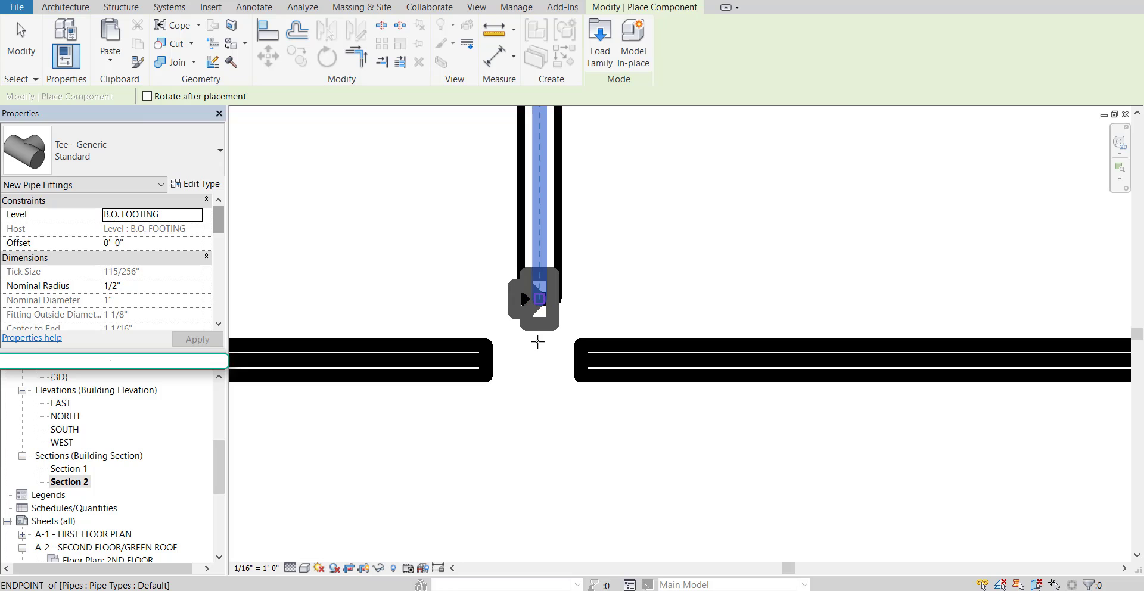
pyautogui.click(523, 291)
pyautogui.press('Escape')
pyautogui.press('Escape')
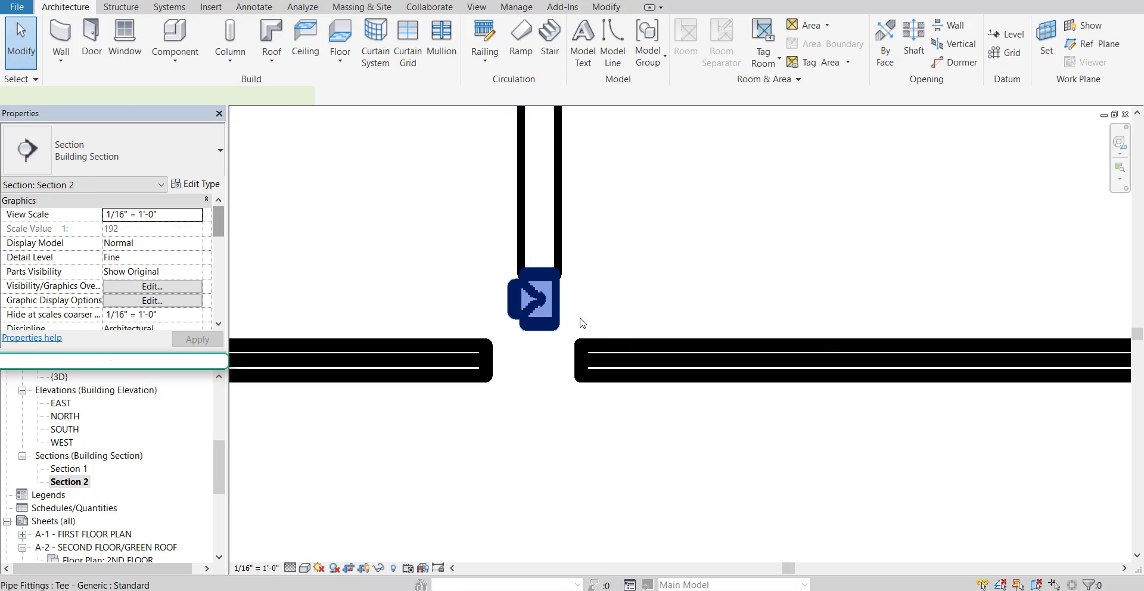
pyautogui.click(566, 309)
pyautogui.press('r')
pyautogui.press('o')
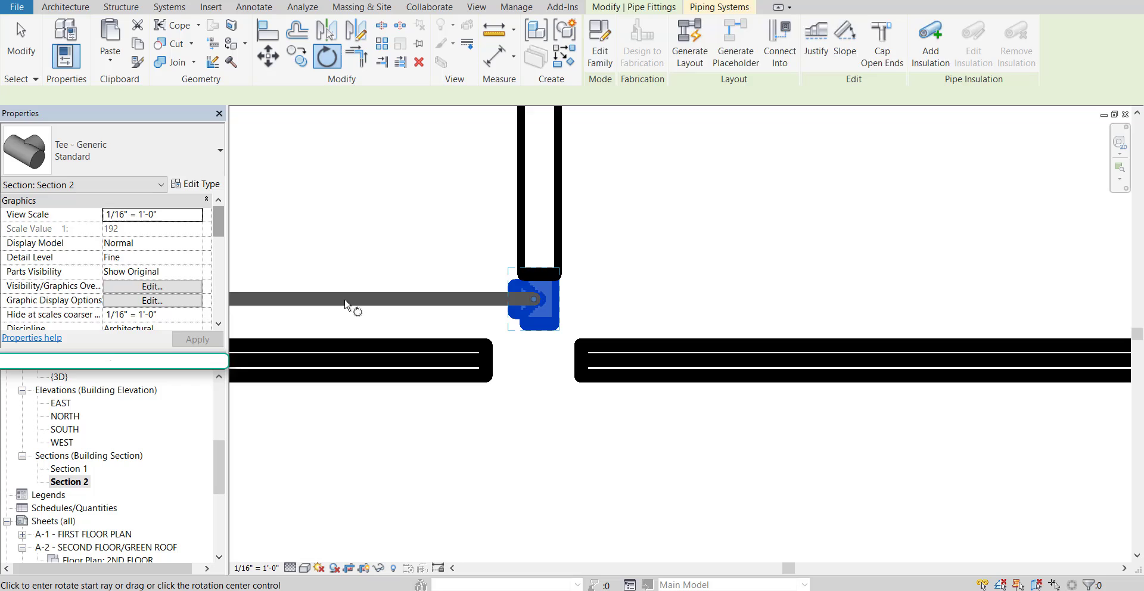
pyautogui.click(366, 298)
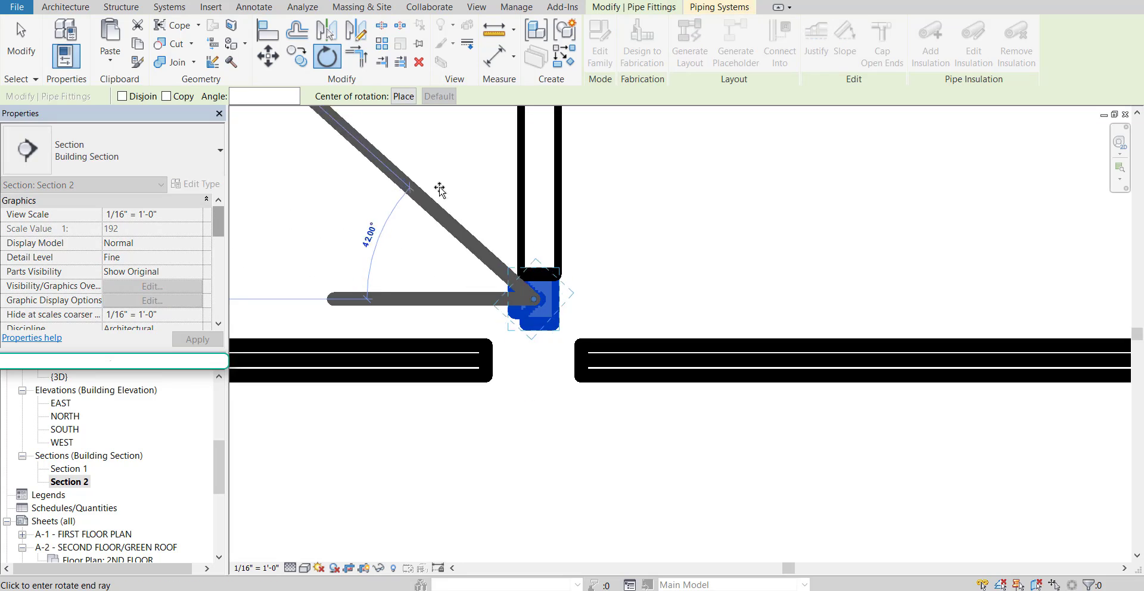
pyautogui.click(532, 156)
pyautogui.press('Escape')
pyautogui.press('Escape')
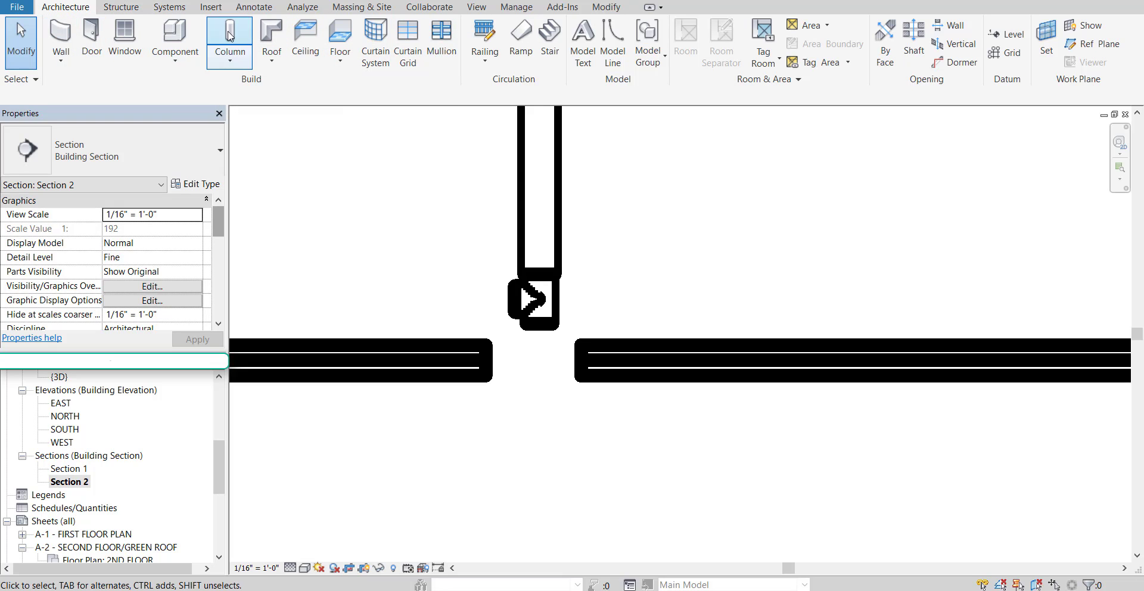
pyautogui.click(174, 34)
pyautogui.press('Escape')
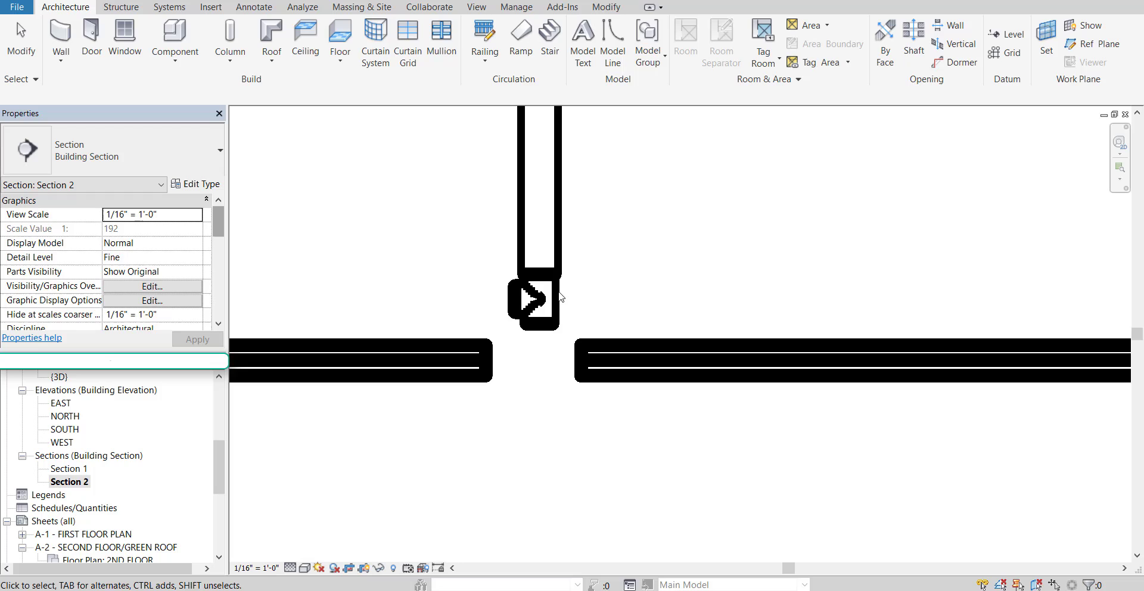
# - Rotate the tee under the toilet's pipe 90° clockwise and disconnect it from the pipe network
pyautogui.click(533, 301)
pyautogui.click(326, 56)
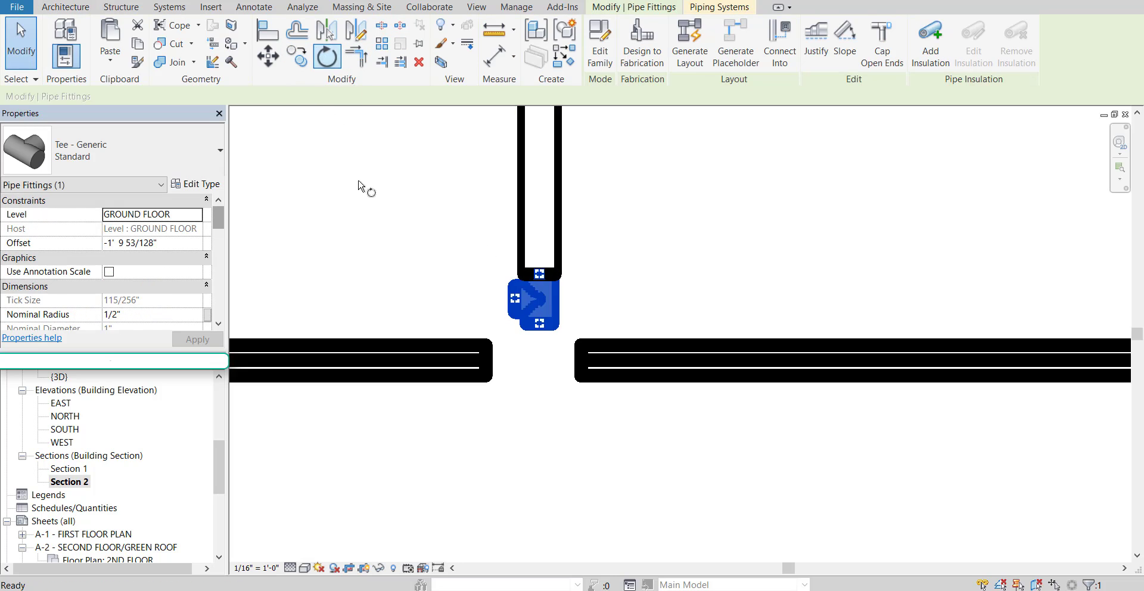
pyautogui.click(368, 299)
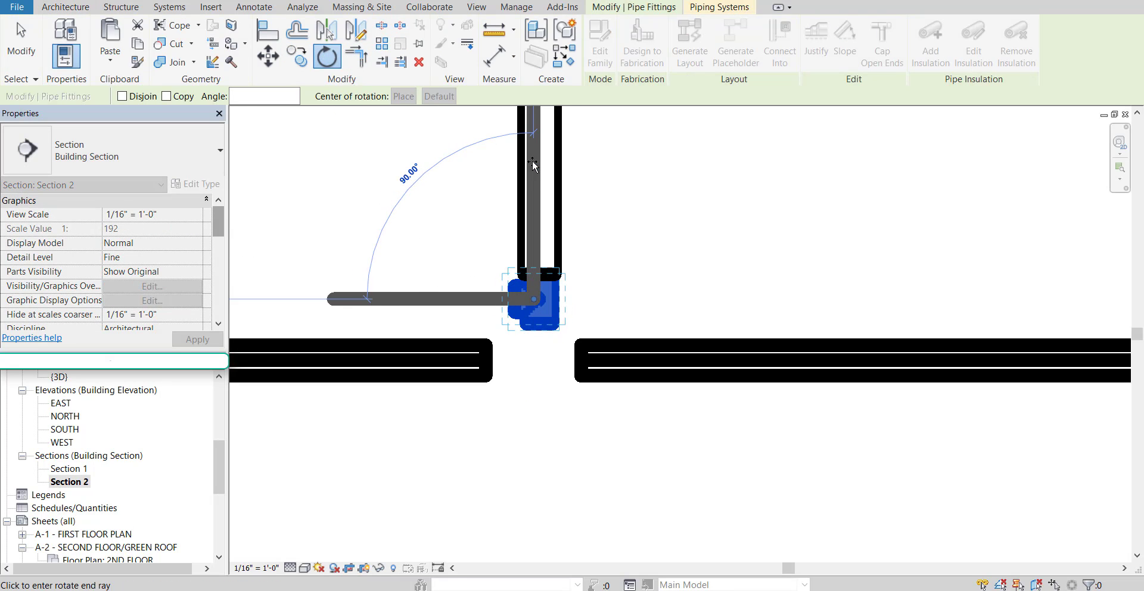
pyautogui.click(531, 164)
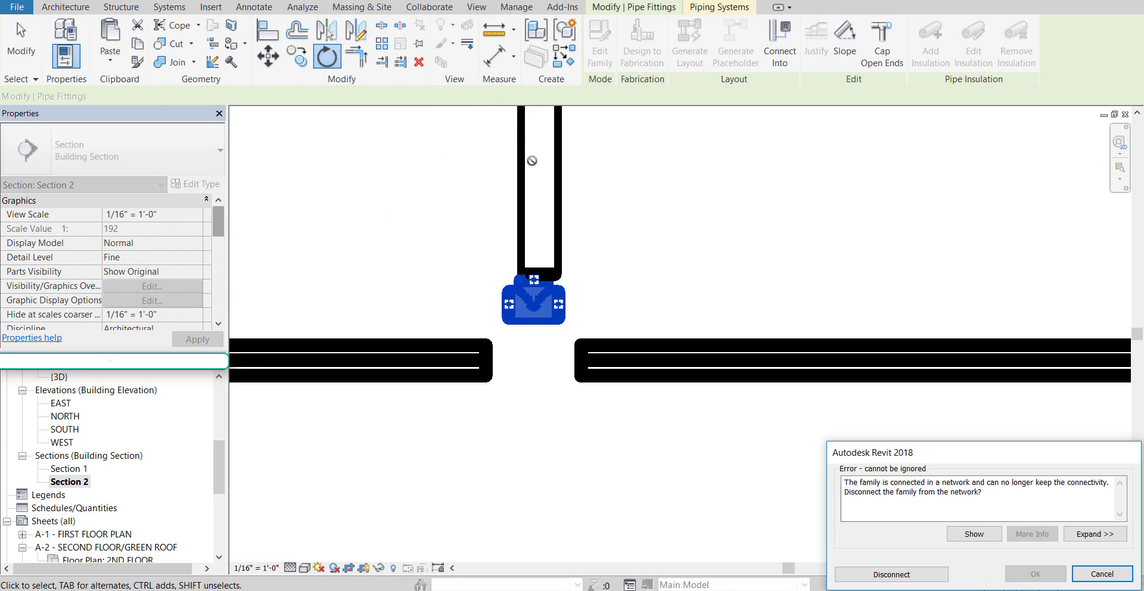
pyautogui.click(892, 581)
# - Move the tee down to an offset of about -2' 0" and right onto the end of the horizontal pipe running to the sink
pyautogui.moveTo(577, 371); pyautogui.dragTo(481, 403, button='middle')
pyautogui.click(438, 398)
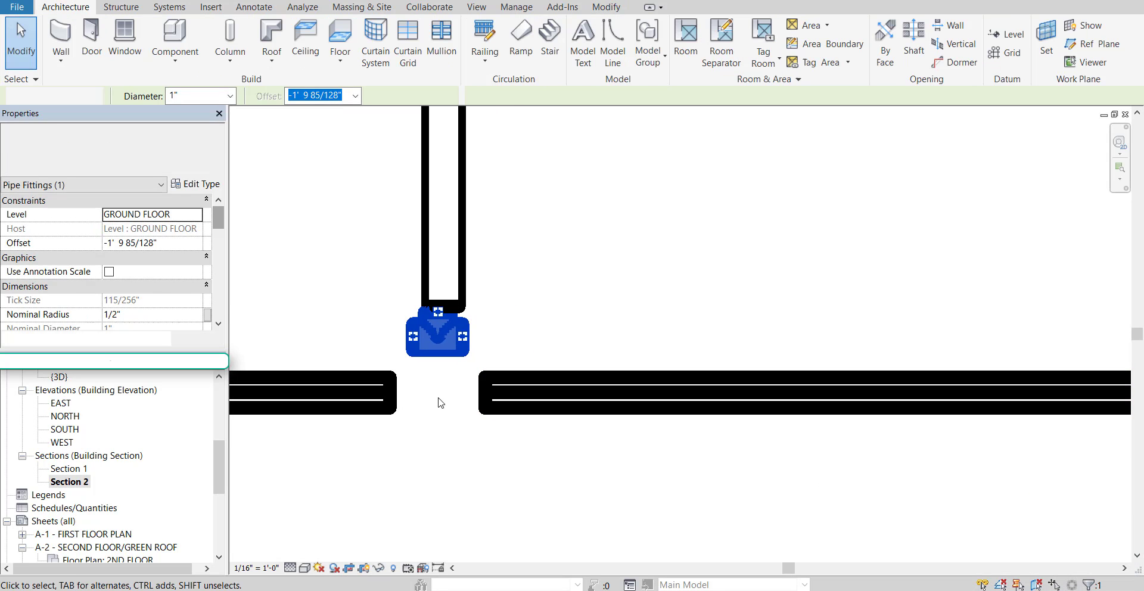
pyautogui.click(437, 354)
pyautogui.press('Down')
pyautogui.press('Down')
pyautogui.press('Down')
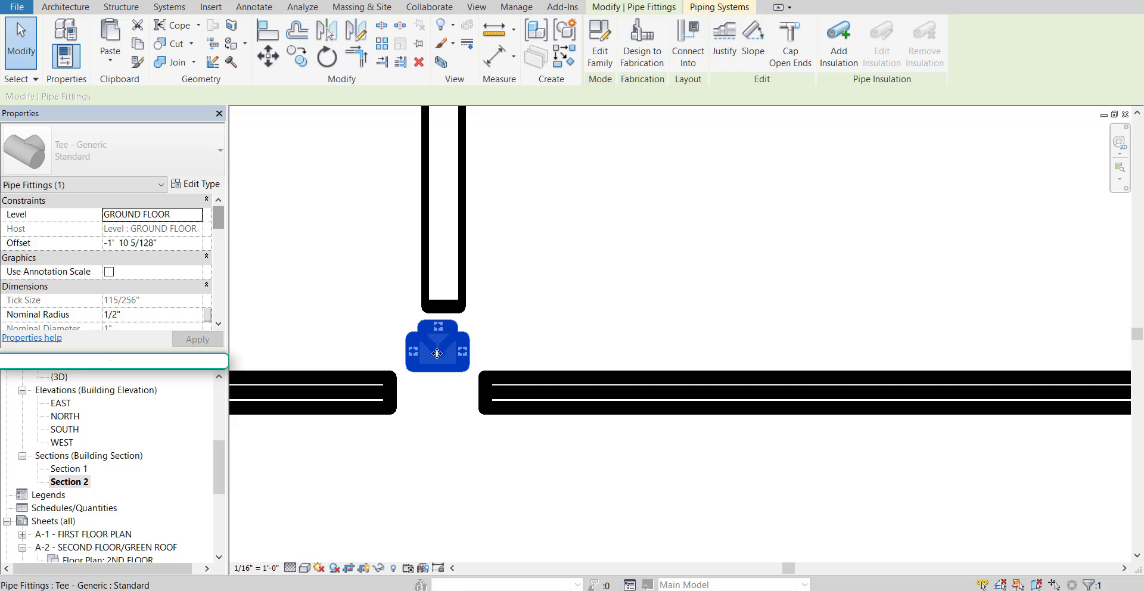
pyautogui.press('Down')
pyautogui.press('Down')
pyautogui.press('Down')
pyautogui.press('Down')
pyautogui.press('Down')
pyautogui.press('Down')
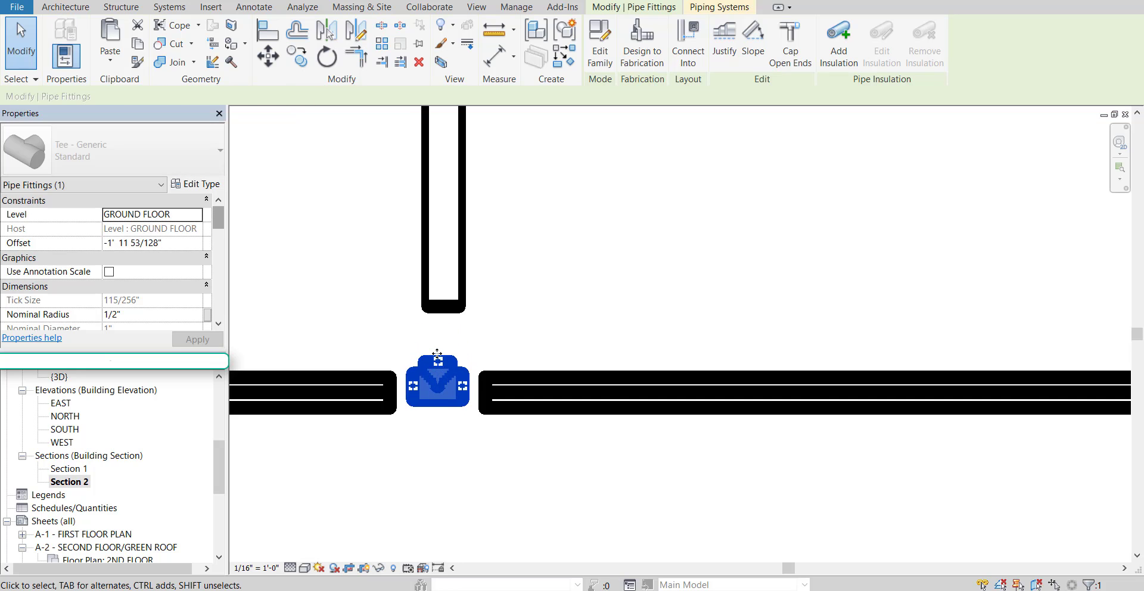
pyautogui.press('Down')
pyautogui.press('Right')
pyautogui.press('Right')
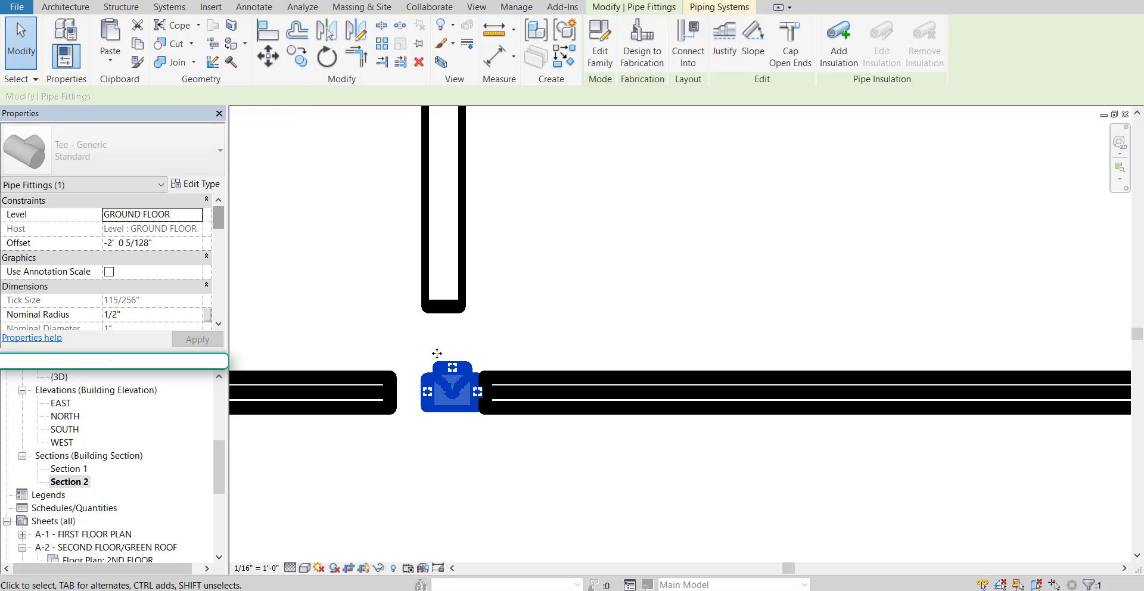
pyautogui.press('Right')
# - Extend the horizontal pipe from the water heater side to the tee's open left end
pyautogui.click(394, 405)
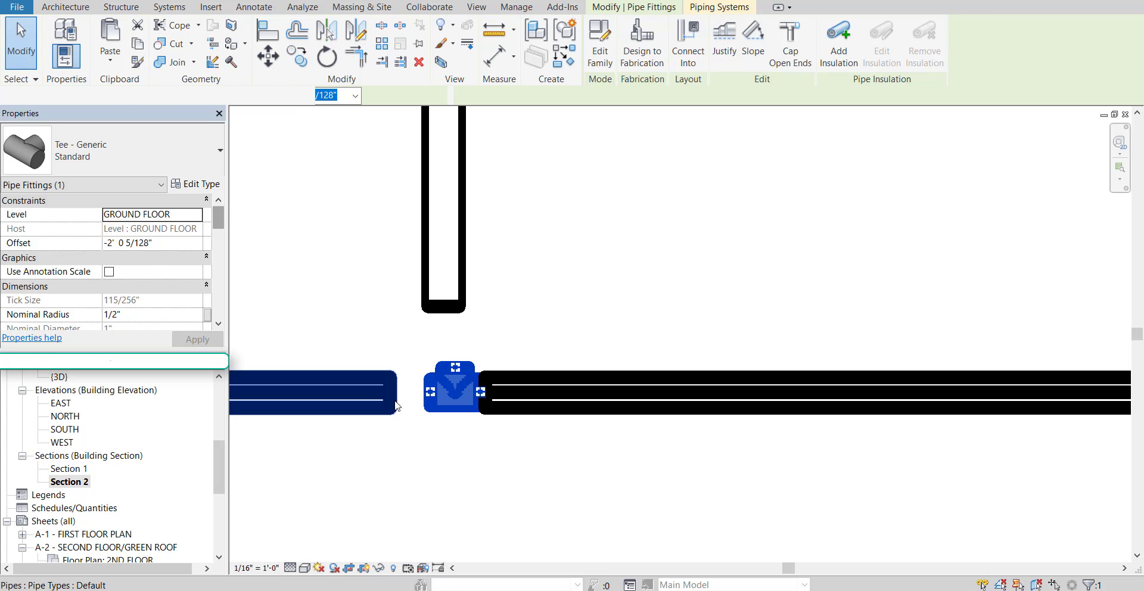
pyautogui.moveTo(391, 392); pyautogui.dragTo(423, 392)
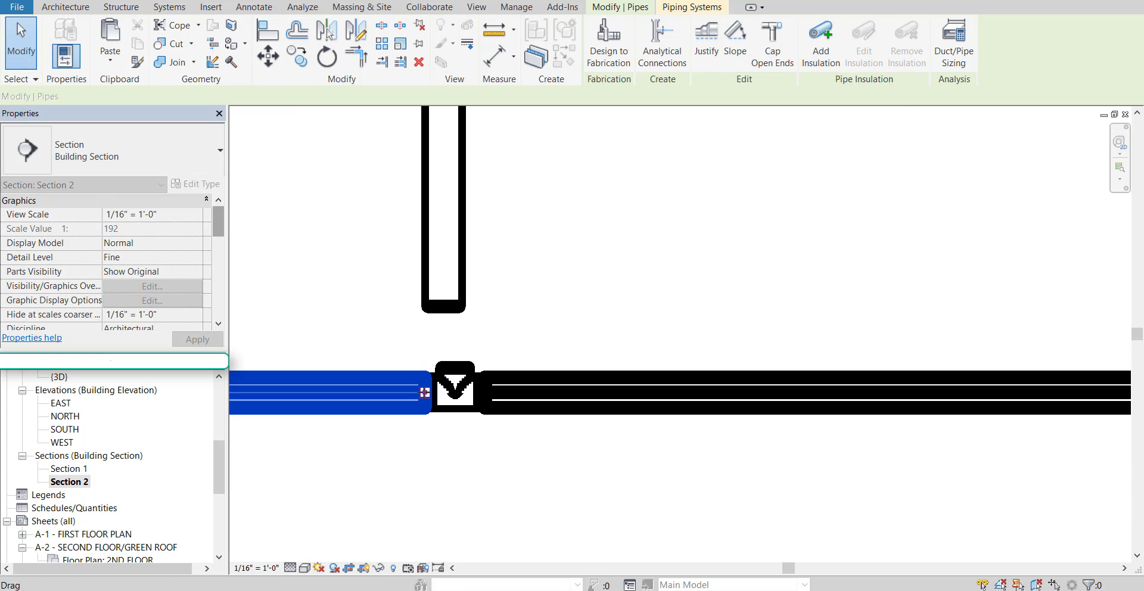
pyautogui.click(396, 324)
# - Shift the toilet's vertical pipe right and down until its lower end meets the tee's upper opening
pyautogui.click(466, 288)
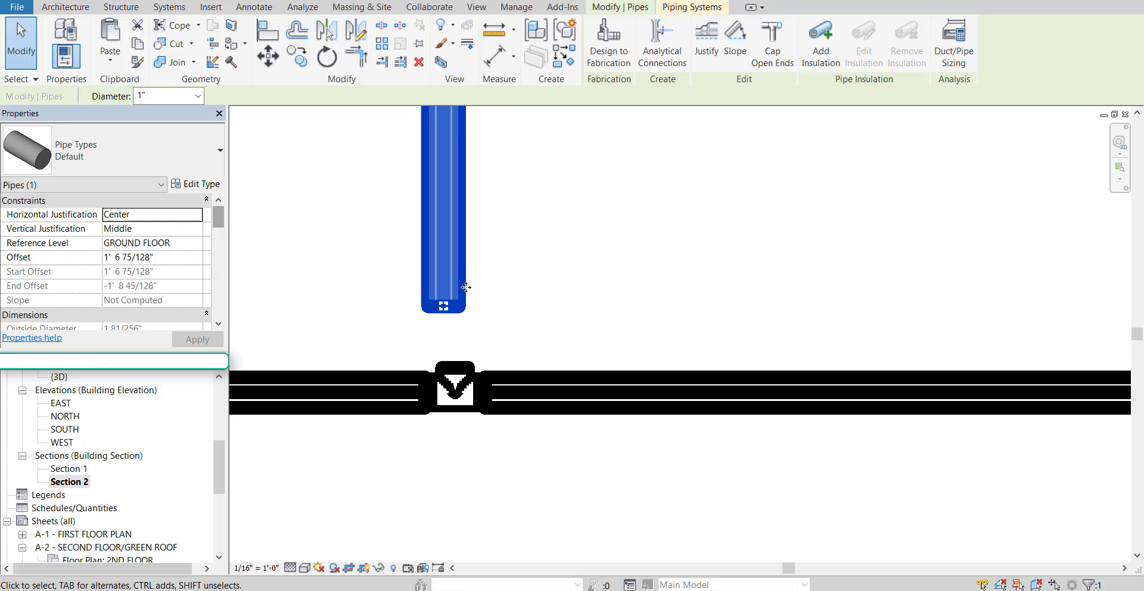
pyautogui.press('Right')
pyautogui.press('Right')
pyautogui.press('Right')
pyautogui.press('Down')
pyautogui.press('Down')
pyautogui.press('Down')
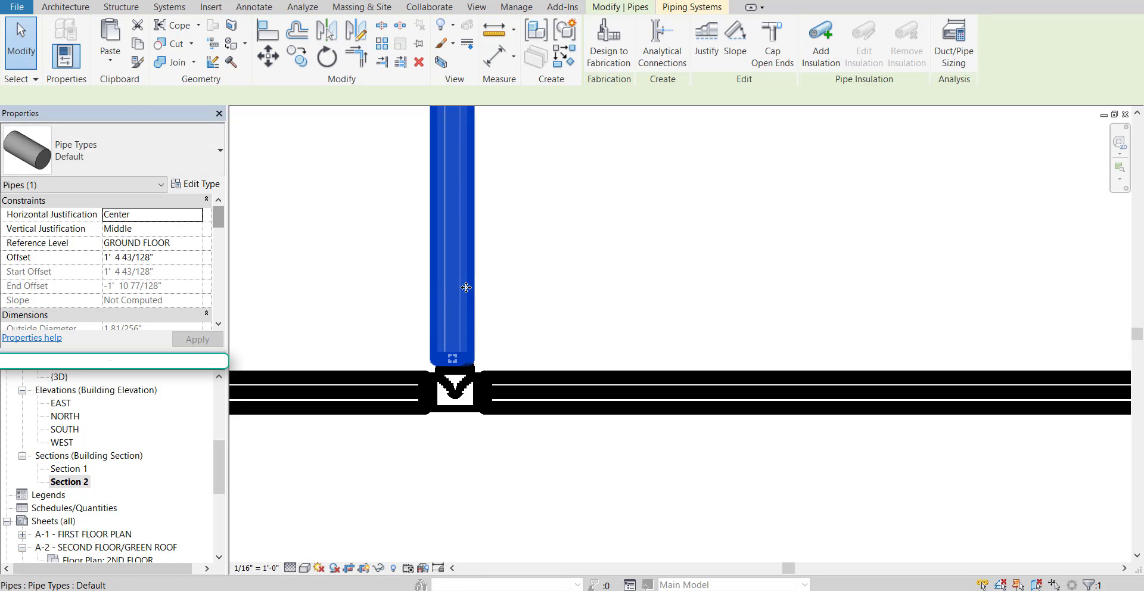
pyautogui.click(595, 259)
# - Extend the upper end of the toilet's vertical pipe upward behind the toilet tank
pyautogui.scroll(-2, 599, 266)
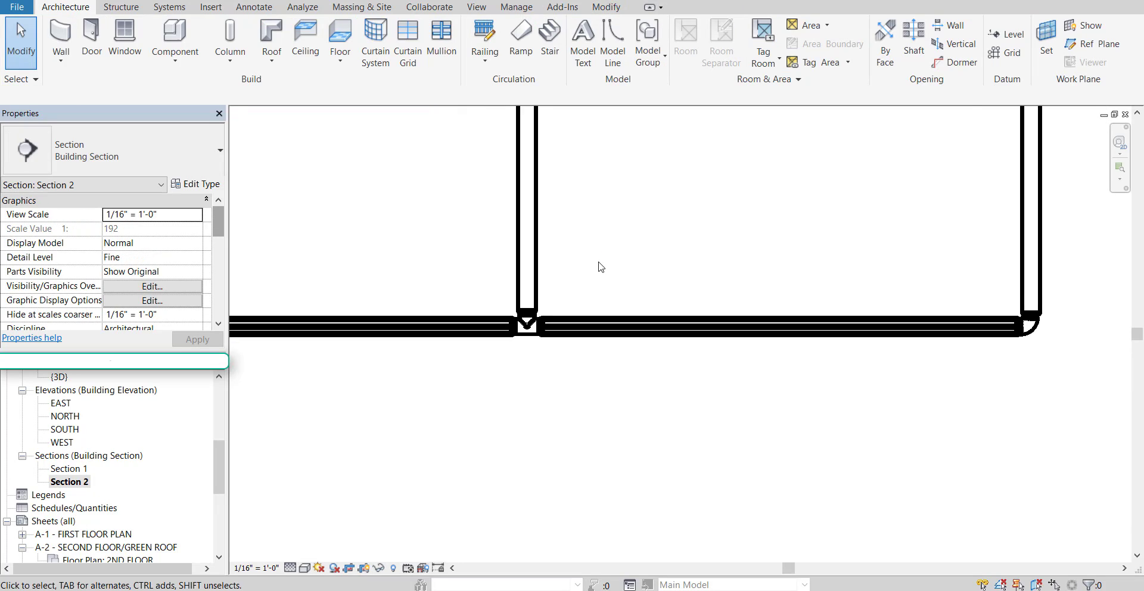
pyautogui.moveTo(608, 229); pyautogui.dragTo(542, 485, button='middle')
pyautogui.scroll(-1, 528, 418)
pyautogui.moveTo(450, 216); pyautogui.dragTo(462, 274, button='middle')
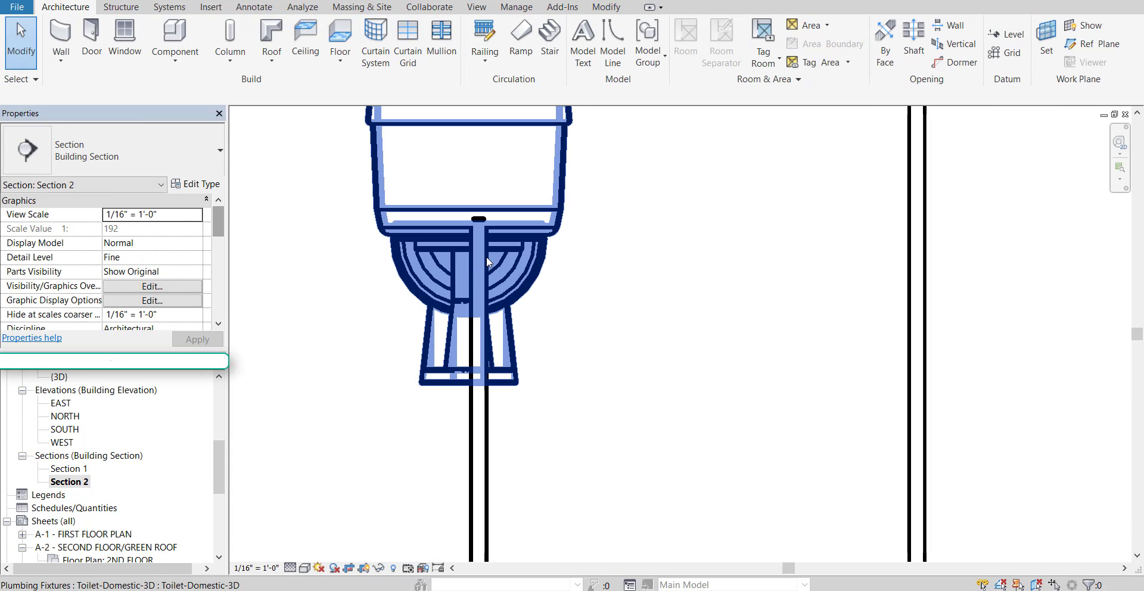
pyautogui.click(489, 457)
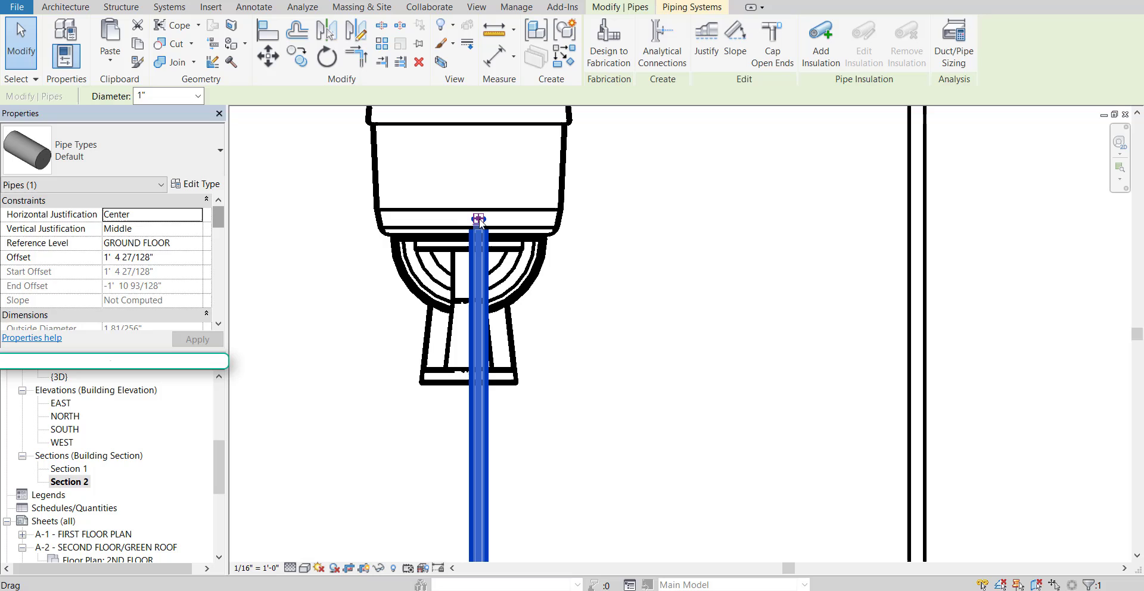
pyautogui.moveTo(479, 220); pyautogui.dragTo(478, 160)
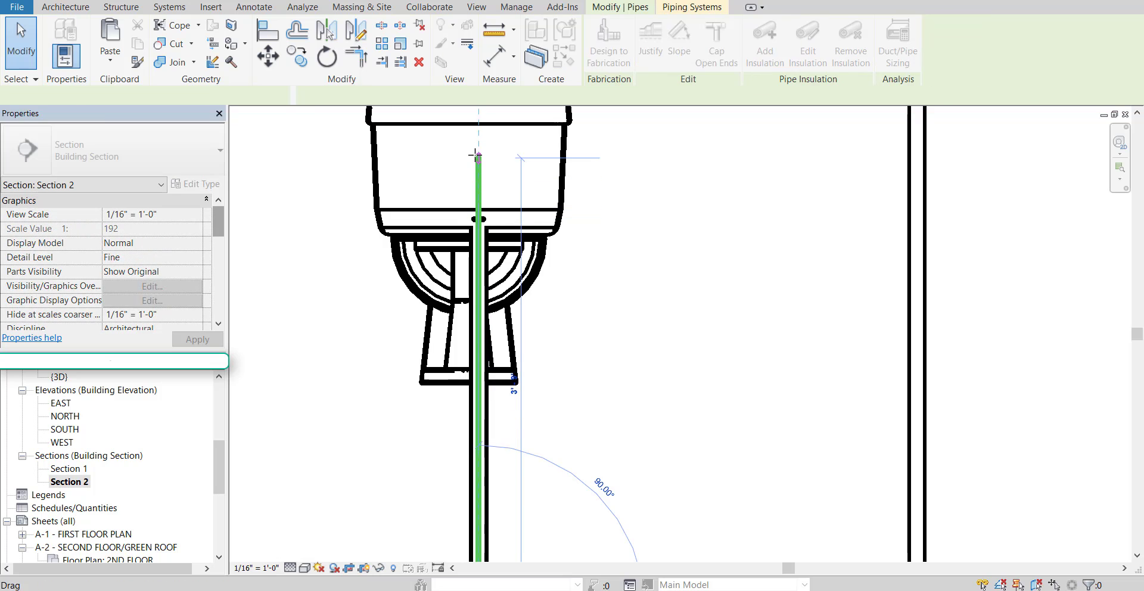
pyautogui.click(704, 354)
# - Switch to the GROUND FLOOR plan and move the Section 2 line onto the vertical pipe below the water heater
pyautogui.scroll(-5, 703, 357)
pyautogui.moveTo(769, 403); pyautogui.dragTo(882, 361, button='middle')
pyautogui.scroll(-1, 799, 381)
pyautogui.moveTo(797, 390); pyautogui.dragTo(783, 475, button='middle')
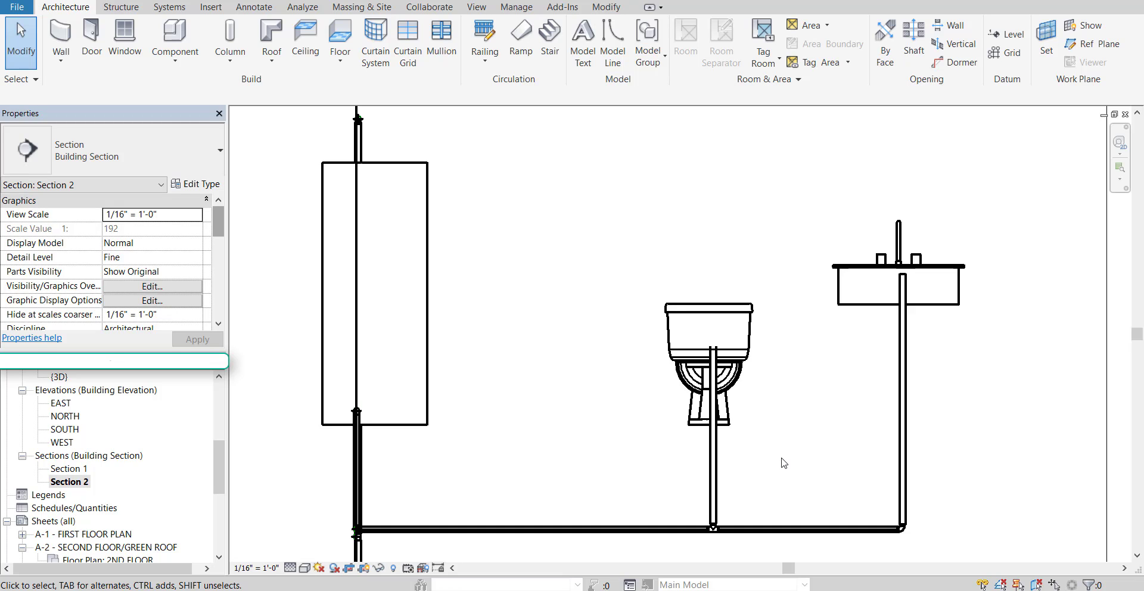
pyautogui.hotkey('ctrl', 'Tab')
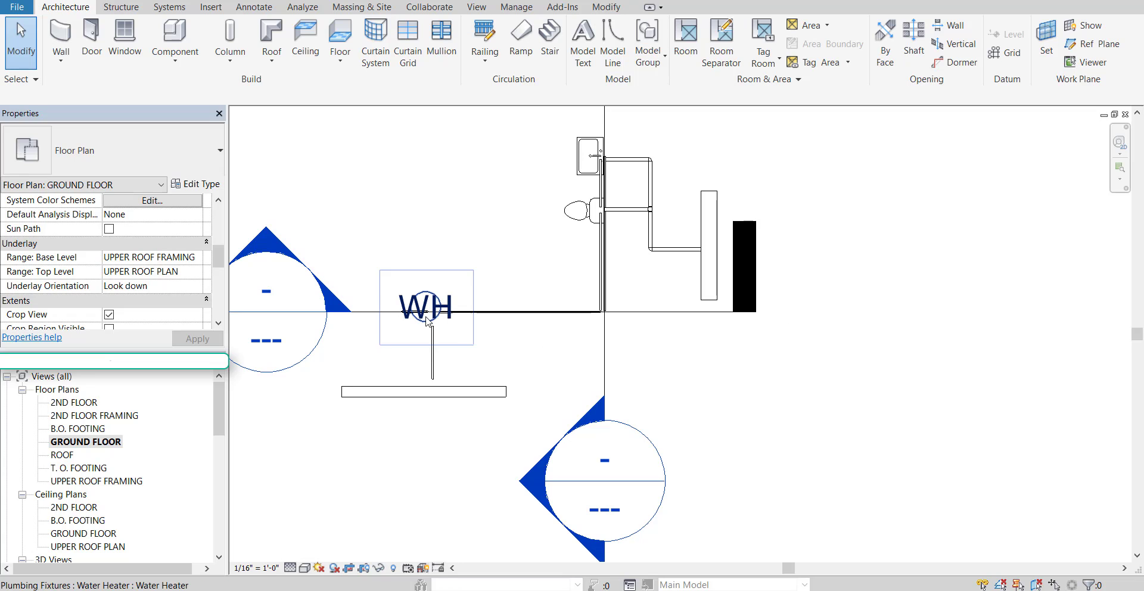
pyautogui.moveTo(396, 352); pyautogui.dragTo(427, 362, button='middle')
pyautogui.scroll(1, 437, 355)
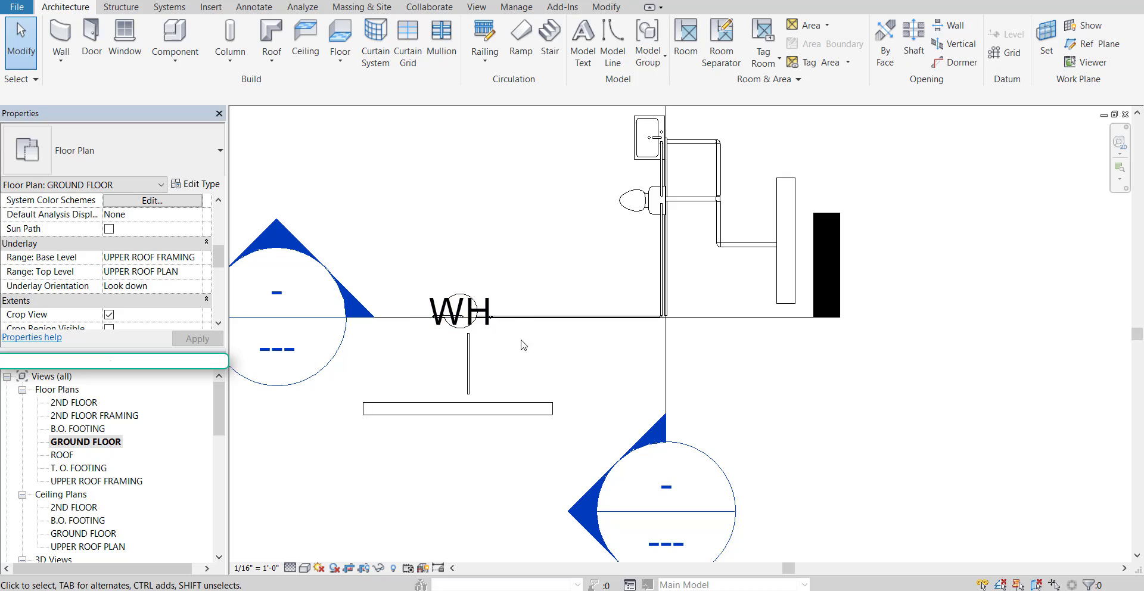
pyautogui.scroll(1, 505, 371)
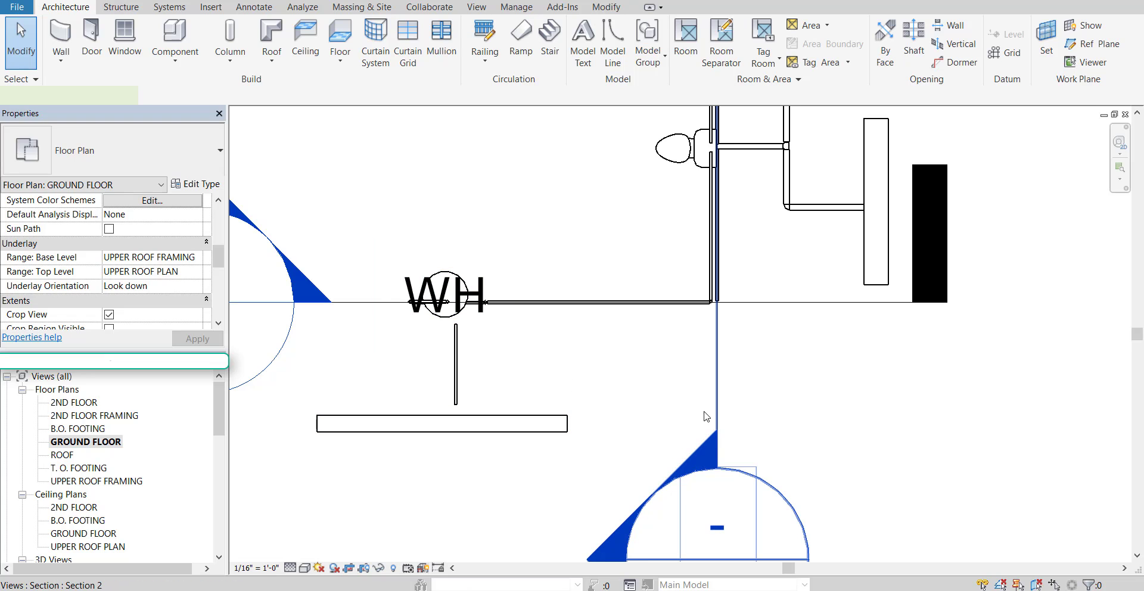
pyautogui.moveTo(706, 417); pyautogui.dragTo(456, 453)
pyautogui.scroll(5, 459, 429)
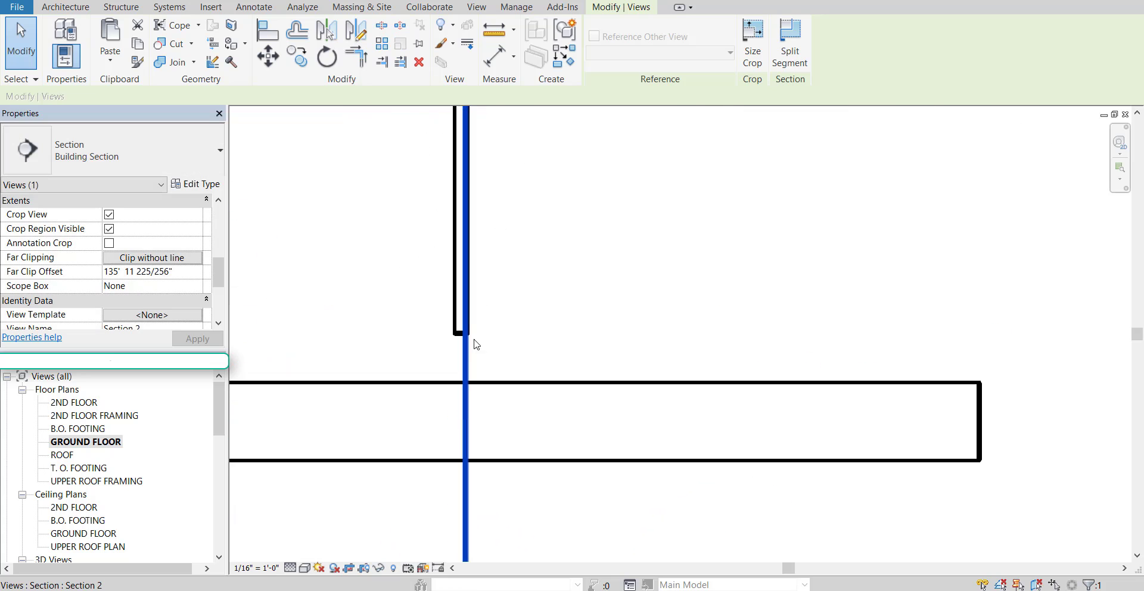
pyautogui.scroll(-5, 482, 341)
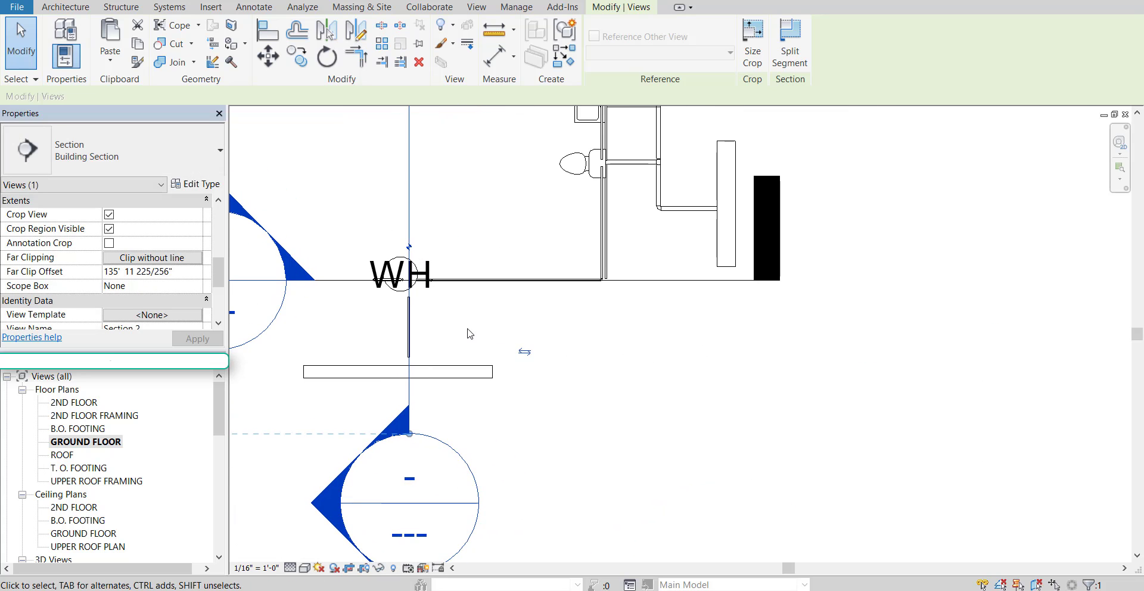
# - Move the Section 1 line up in the plan so it cuts through the toilet and its branch pipe
pyautogui.moveTo(676, 357); pyautogui.dragTo(690, 465, button='middle')
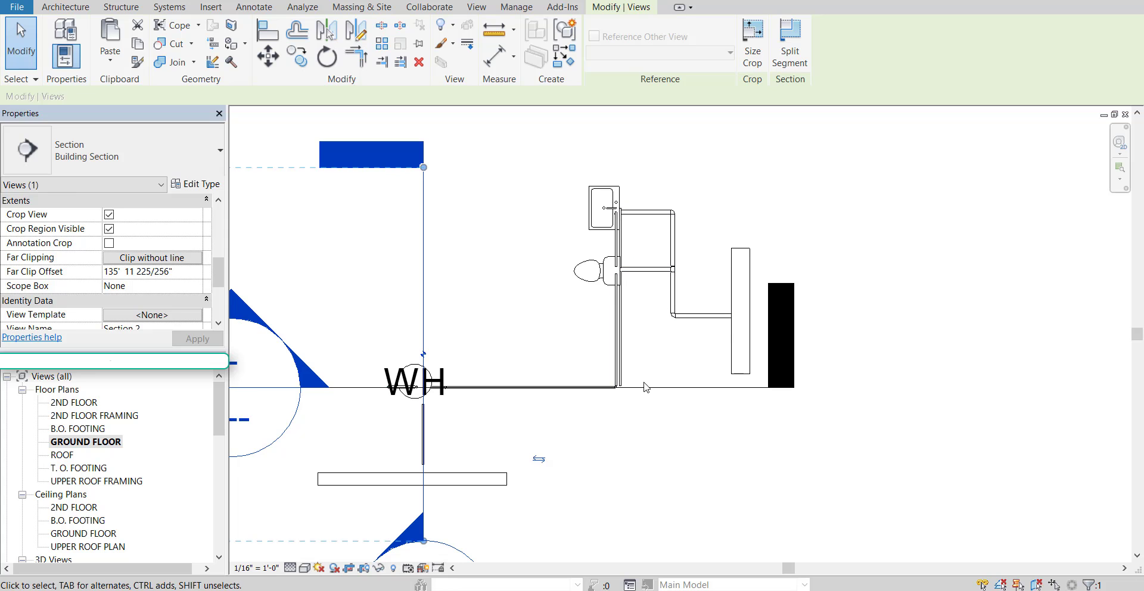
pyautogui.moveTo(652, 388); pyautogui.dragTo(688, 277)
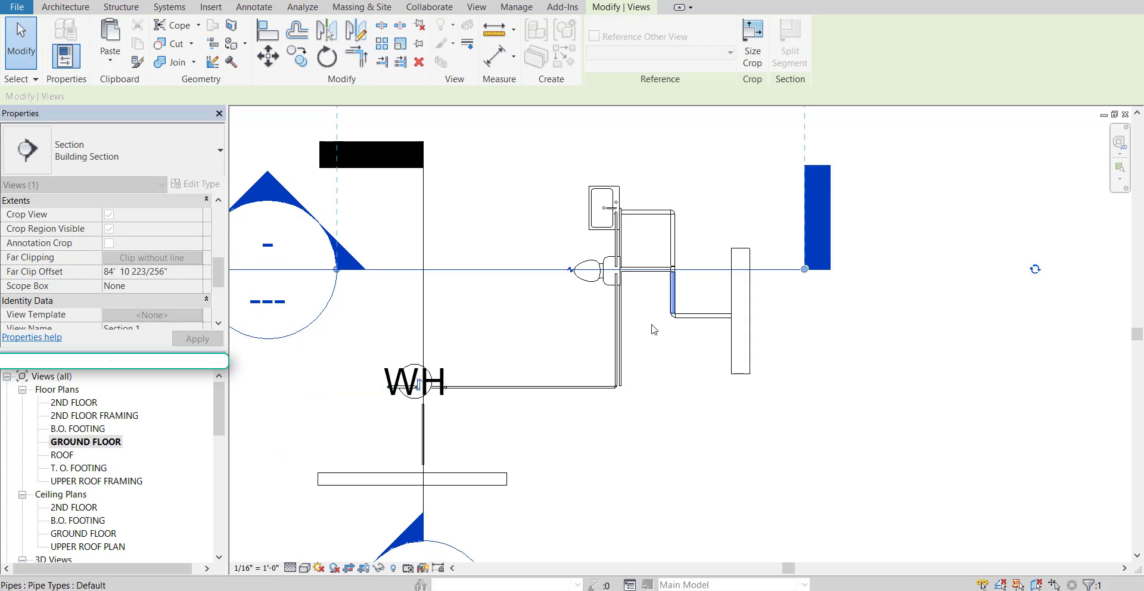
pyautogui.scroll(2, 636, 298)
pyautogui.scroll(-3, 658, 366)
pyautogui.moveTo(710, 338); pyautogui.dragTo(790, 253, button='middle')
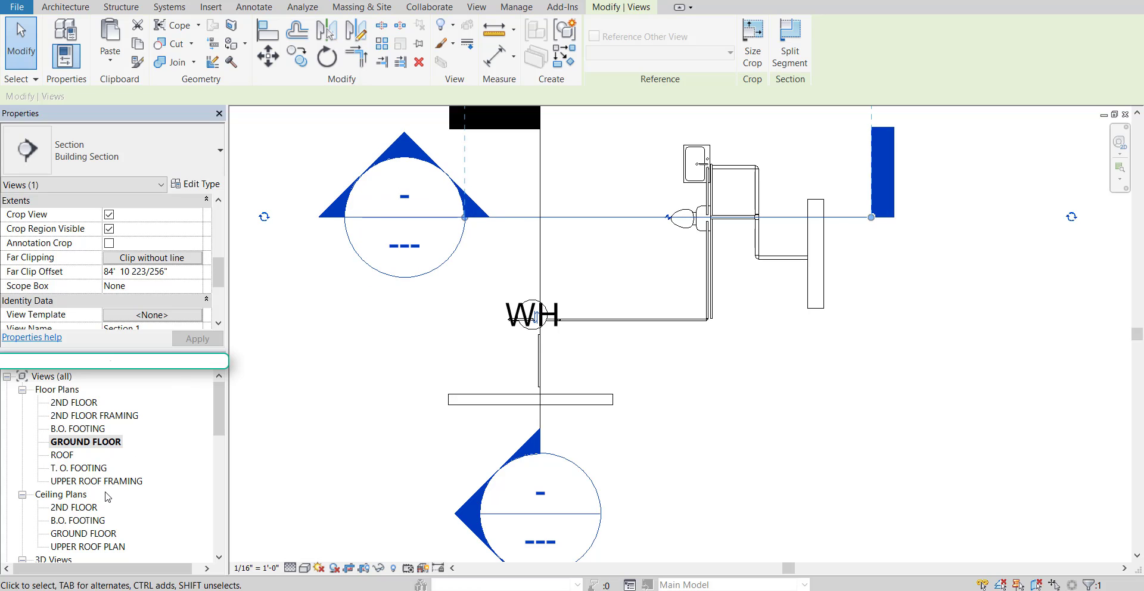
pyautogui.press('Escape')
# - Open the Section 1 view and examine the toilet's vertical pipe and the unconnected horizontal pipe below it
pyautogui.scroll(-3, 216, 445)
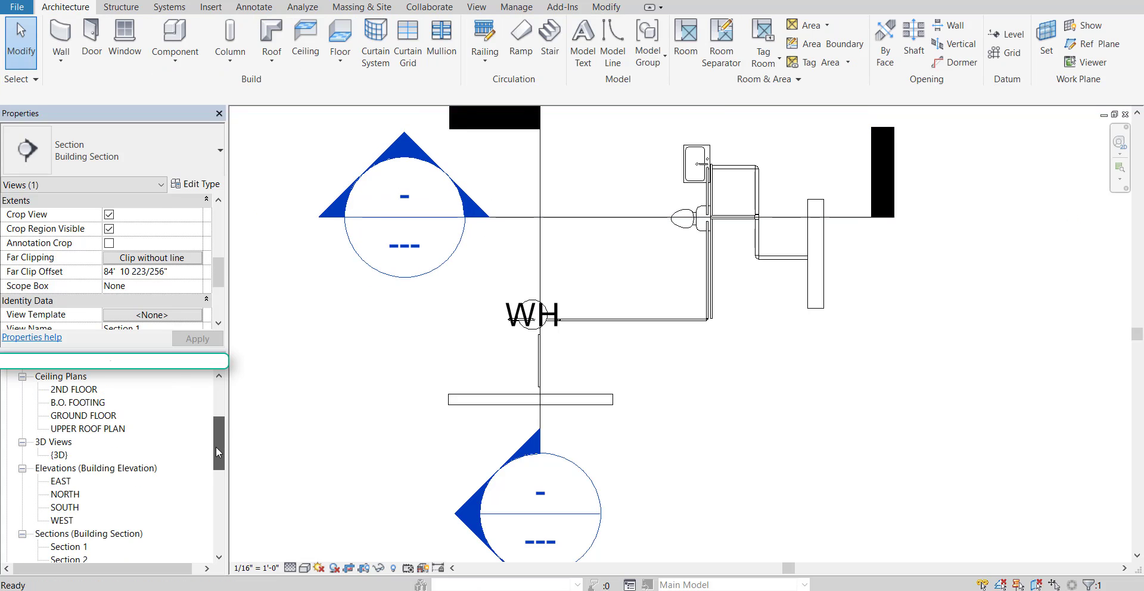
pyautogui.doubleClick(94, 545)
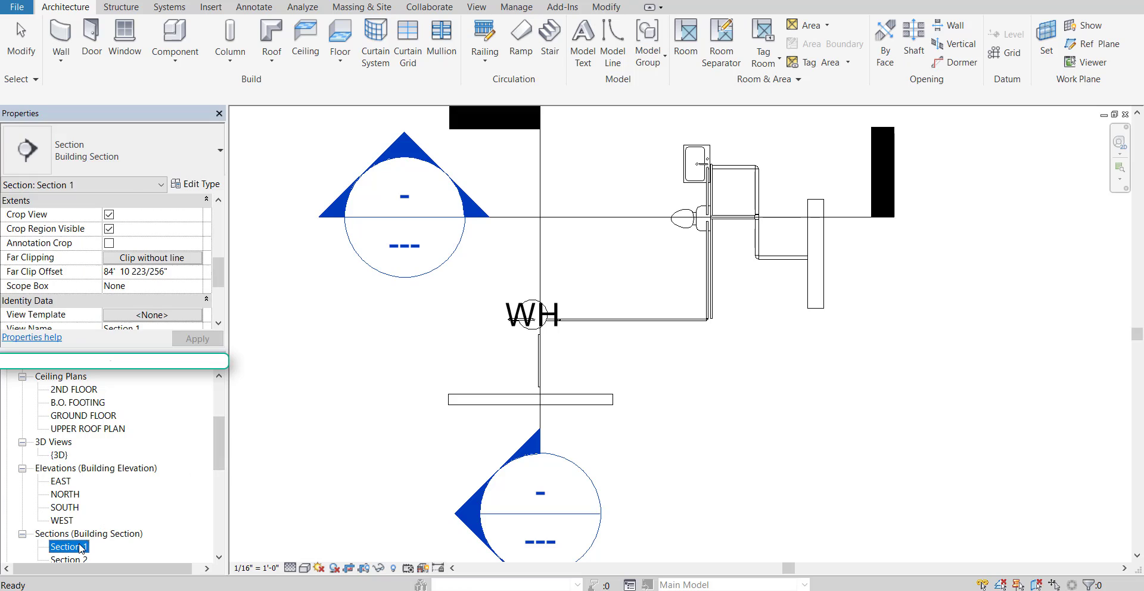
pyautogui.scroll(2, 493, 301)
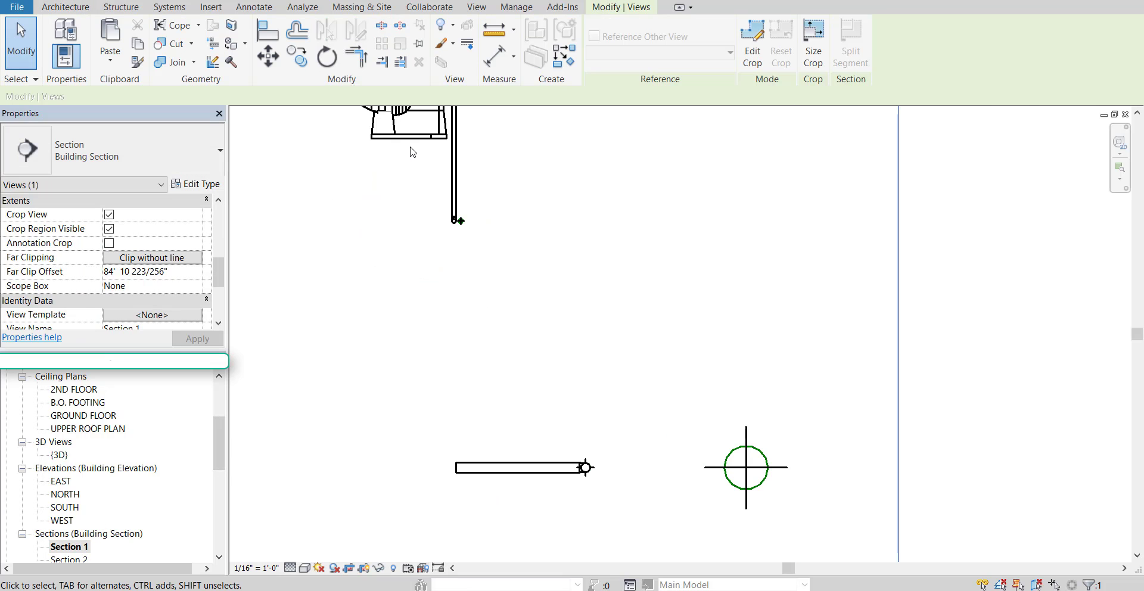
pyautogui.click(501, 468)
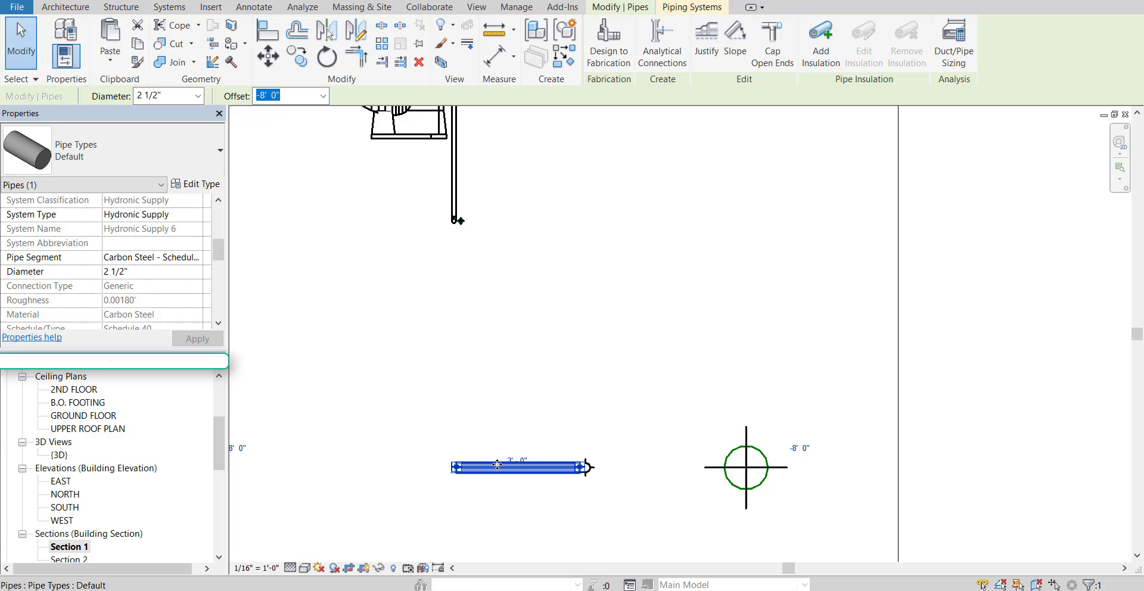
pyautogui.click(651, 508)
pyautogui.scroll(1, 639, 512)
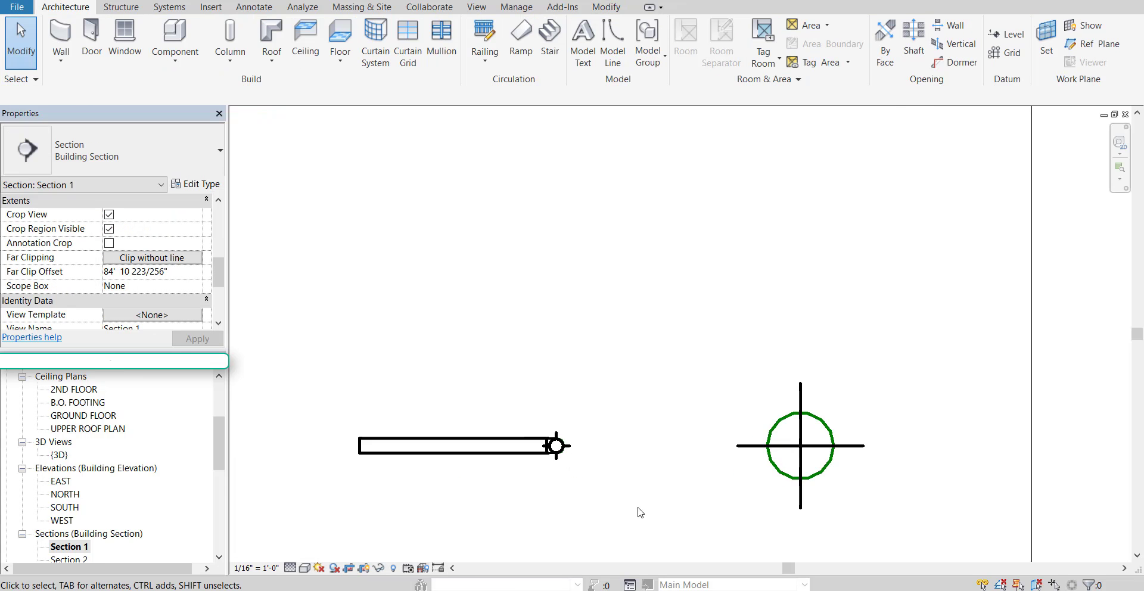
pyautogui.scroll(-1, 639, 512)
pyautogui.moveTo(864, 408); pyautogui.dragTo(882, 488, button='middle')
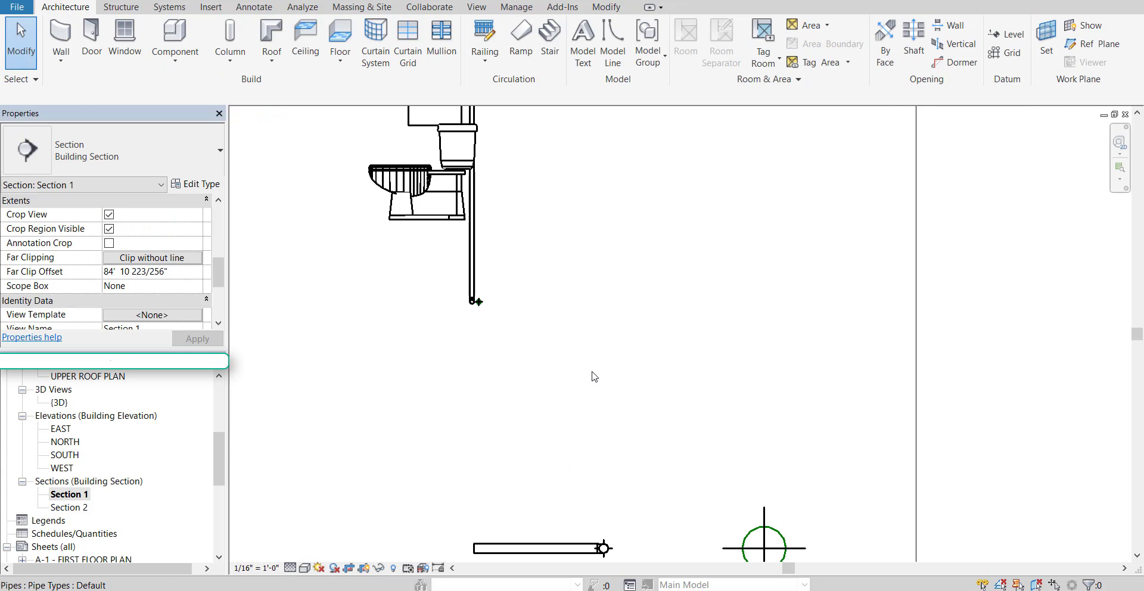
pyautogui.scroll(1, 653, 393)
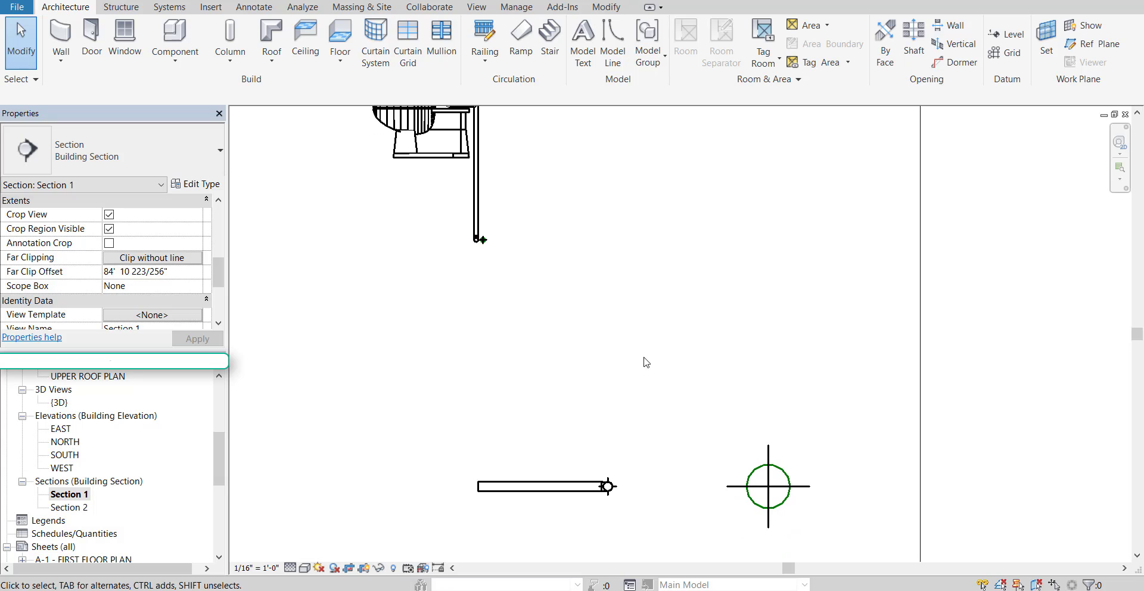
# - Examine the gap between the toilet base and the open end of the horizontal pipe below it
pyautogui.scroll(3, 477, 226)
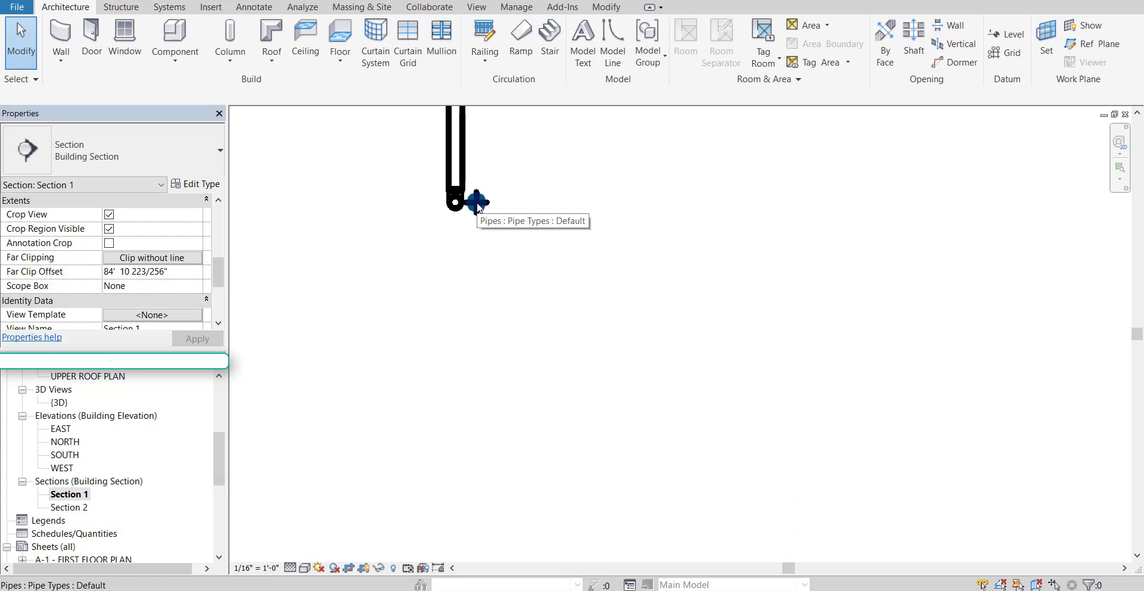
pyautogui.scroll(-5, 486, 286)
pyautogui.moveTo(612, 364); pyautogui.dragTo(610, 240, button='middle')
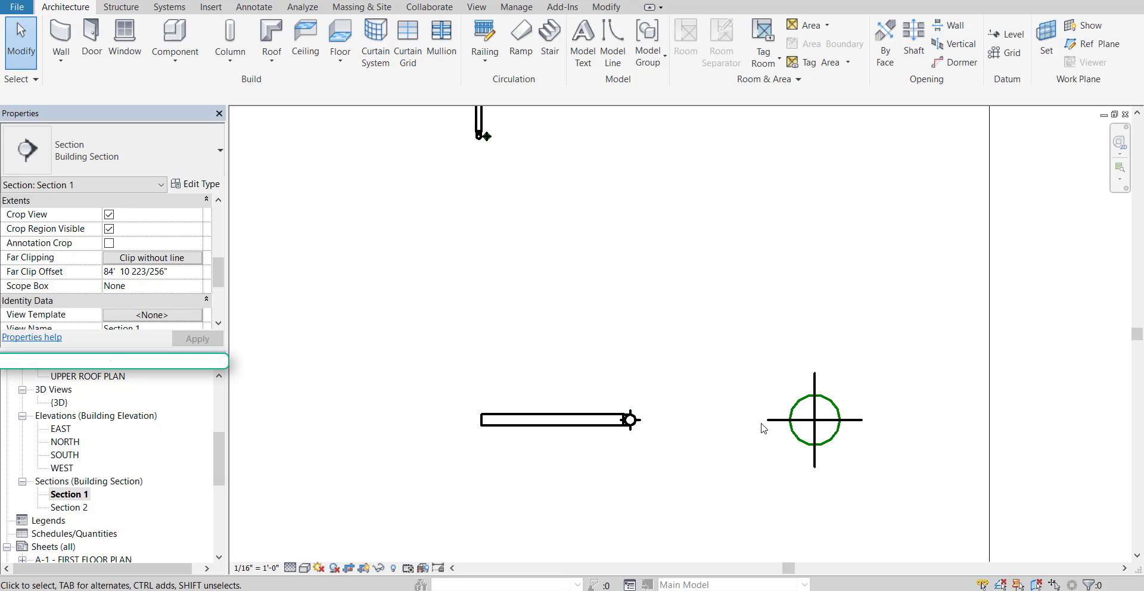
pyautogui.moveTo(468, 356); pyautogui.dragTo(553, 457, button='middle')
pyautogui.scroll(-1, 552, 454)
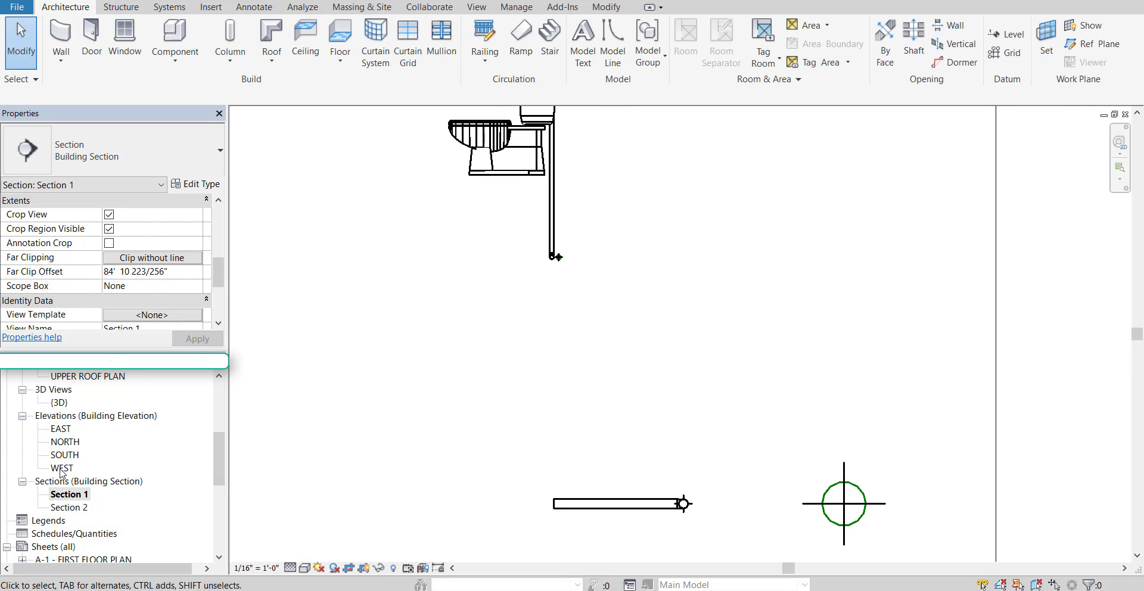
pyautogui.scroll(1, 567, 435)
pyautogui.moveTo(567, 435); pyautogui.dragTo(537, 408, button='middle')
pyautogui.scroll(-1, 537, 408)
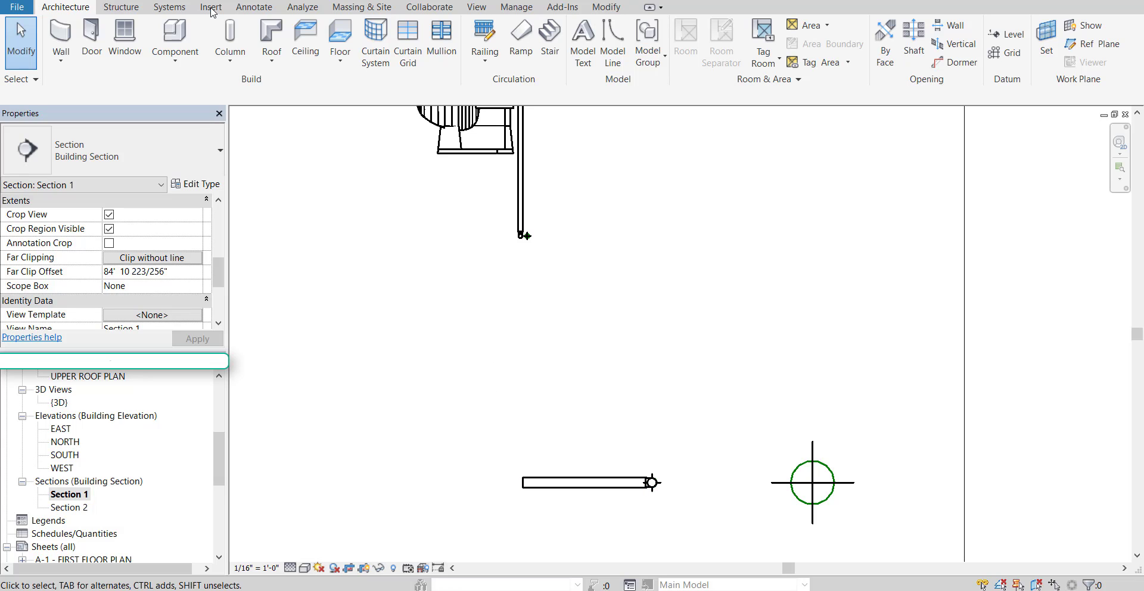
# - Dismiss the save reminder without saving the project and close the reminder interval options
pyautogui.click(169, 8)
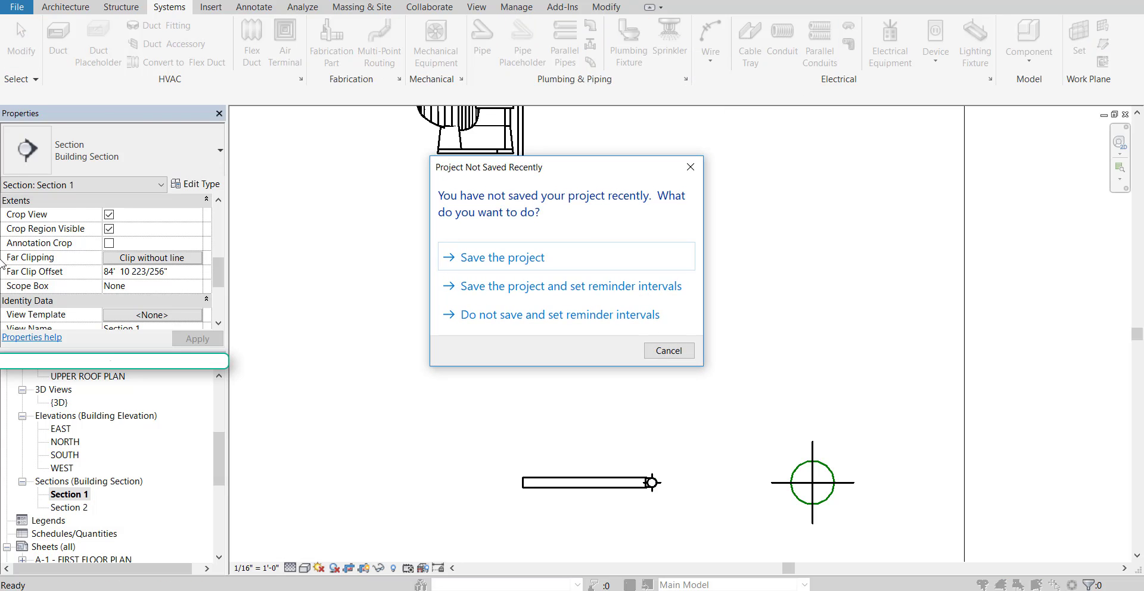
pyautogui.click(560, 315)
pyautogui.click(711, 490)
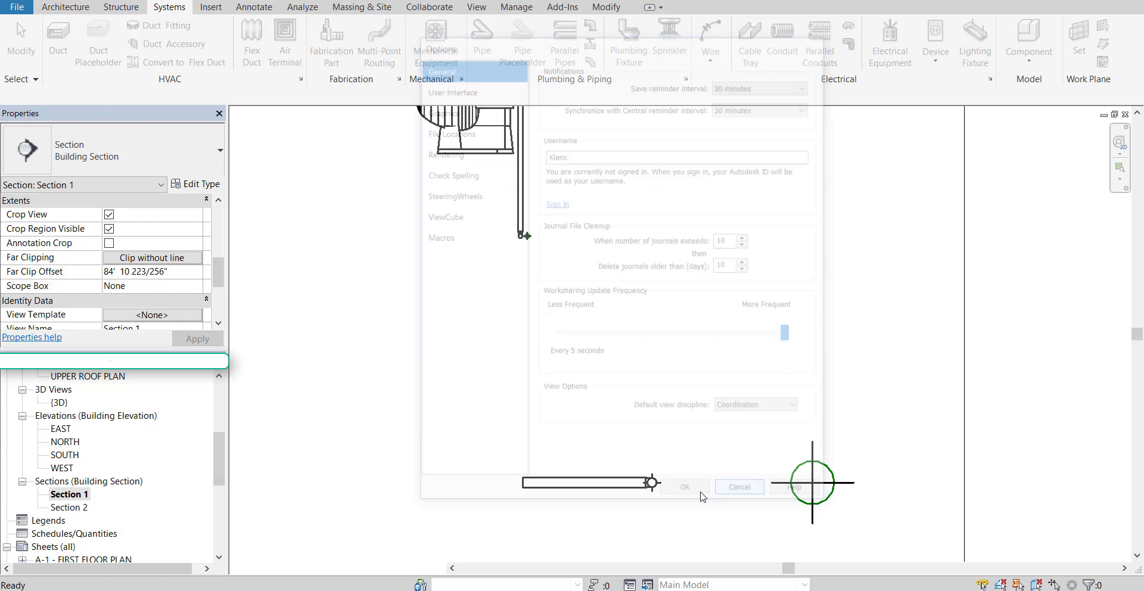
# - Draw a vertical 2 1/2" pipe from the toilet base down to the horizontal pipe's level at offset -8' 0"
pyautogui.press('p')
pyautogui.press('i')
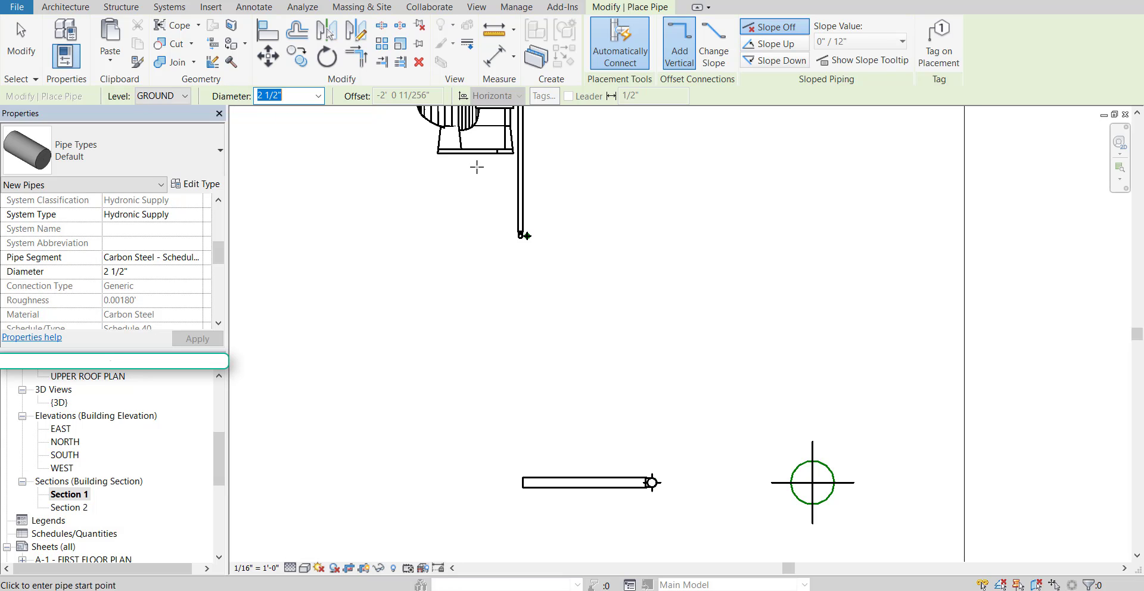
pyautogui.click(470, 137)
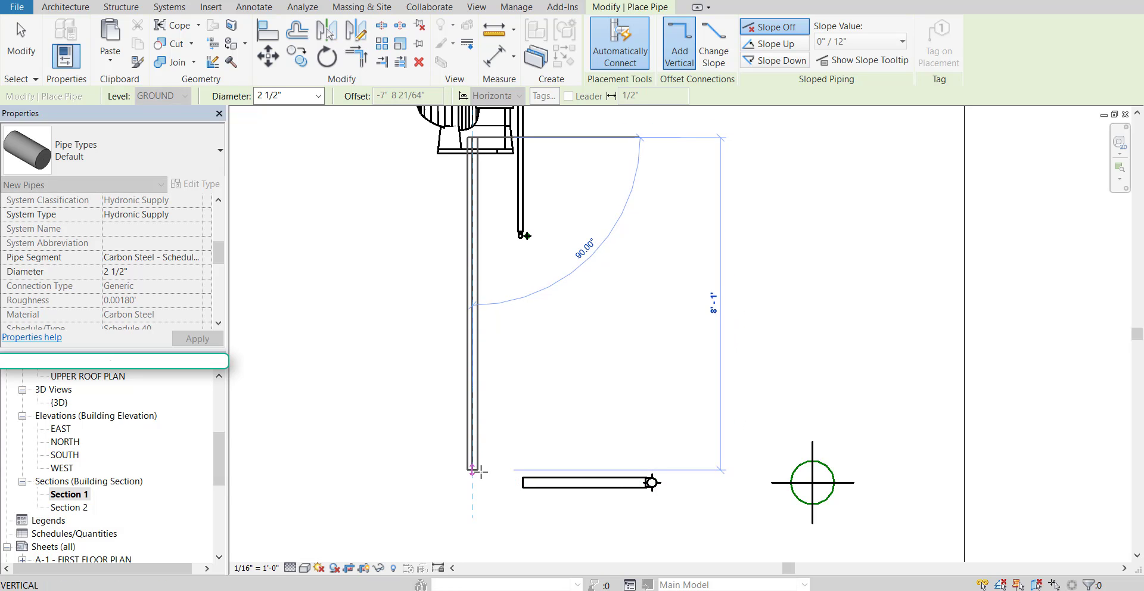
pyautogui.click(475, 481)
pyautogui.press('Escape')
pyautogui.press('Escape')
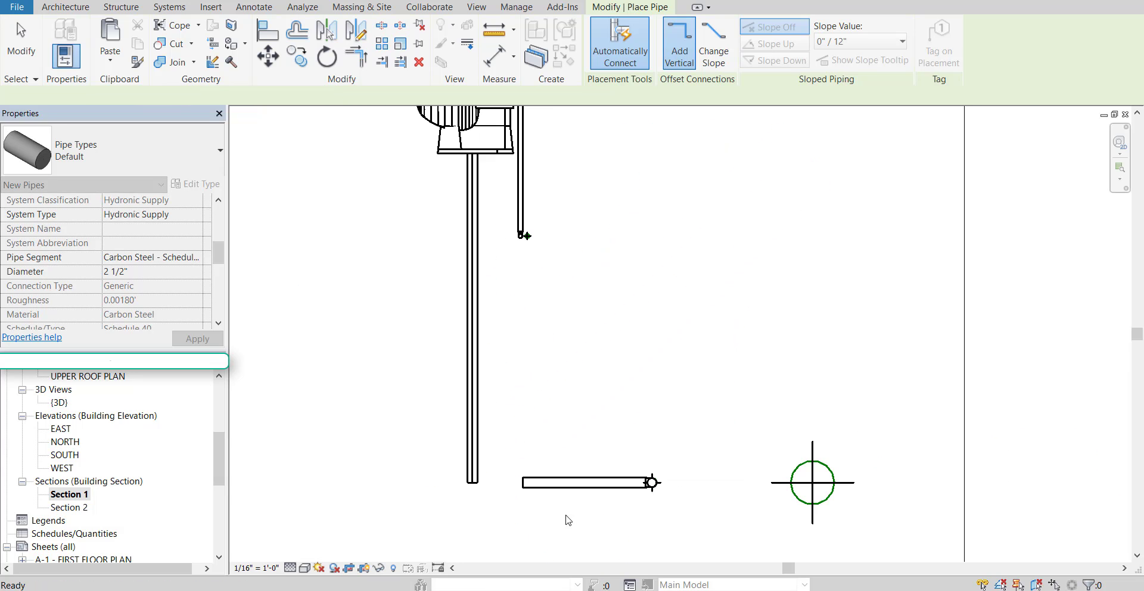
# - Place an Elbow - Generic Standard fitting on the lower end of the toilet's new vertical pipe
pyautogui.click(65, 7)
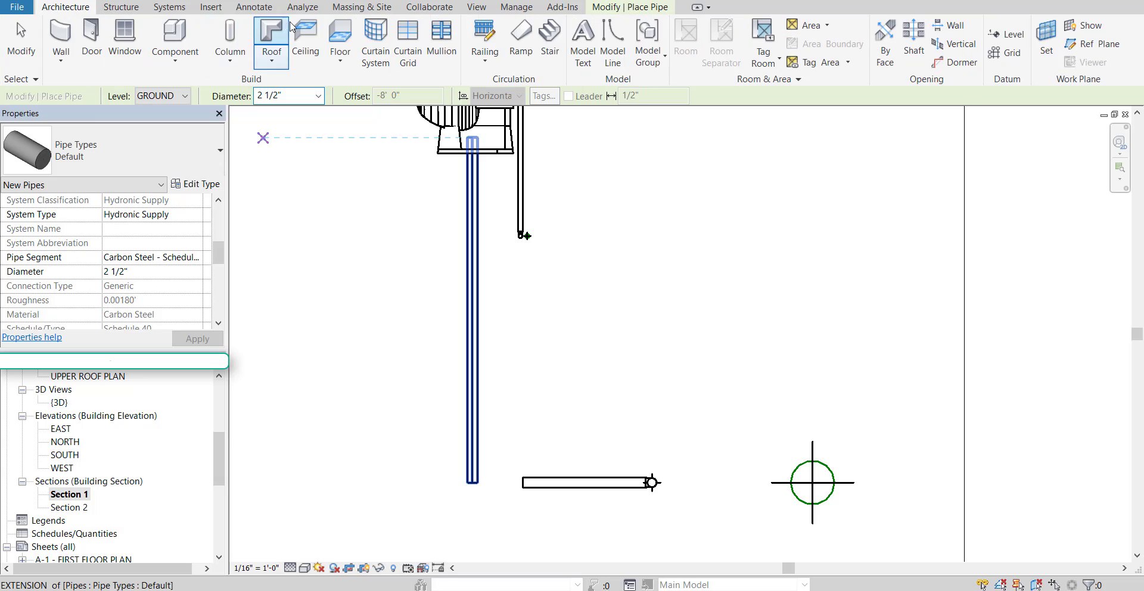
pyautogui.click(191, 34)
pyautogui.click(220, 149)
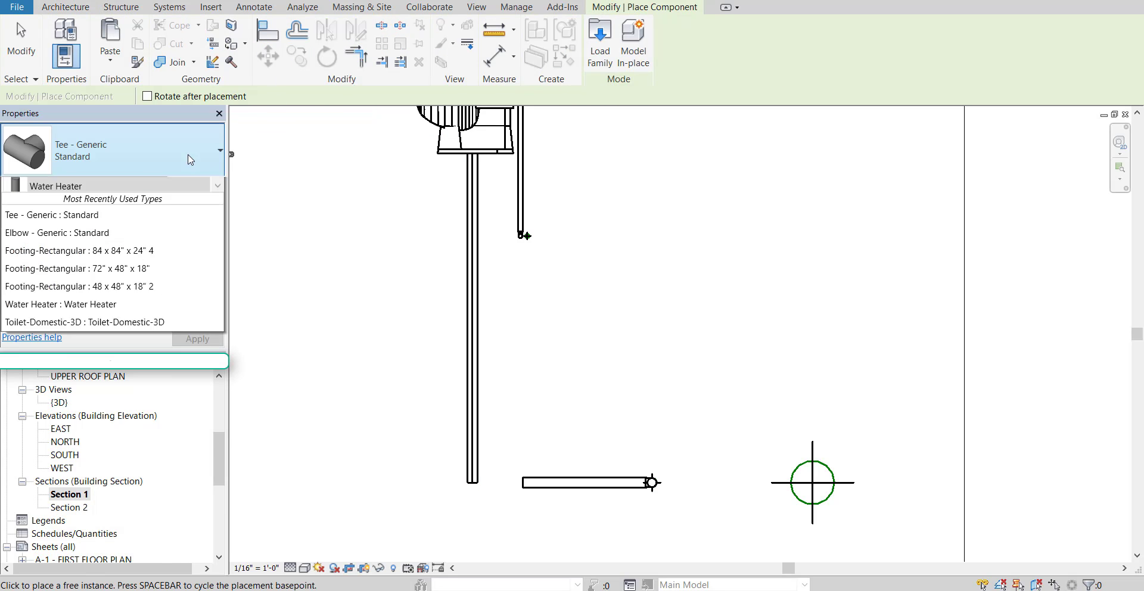
pyautogui.click(66, 496)
pyautogui.scroll(3, 469, 483)
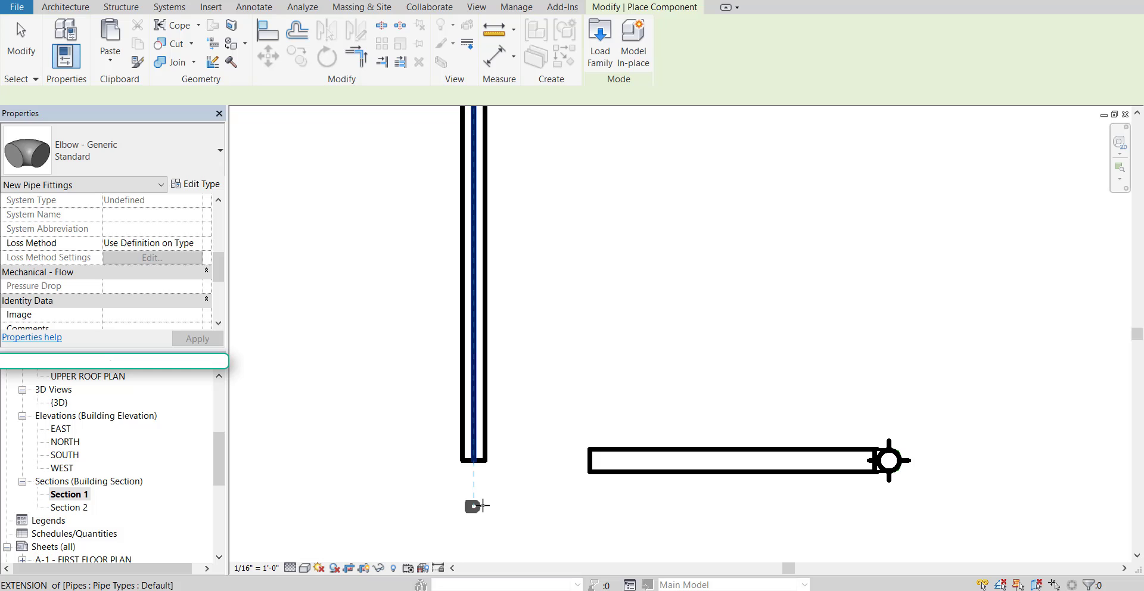
pyautogui.click(473, 460)
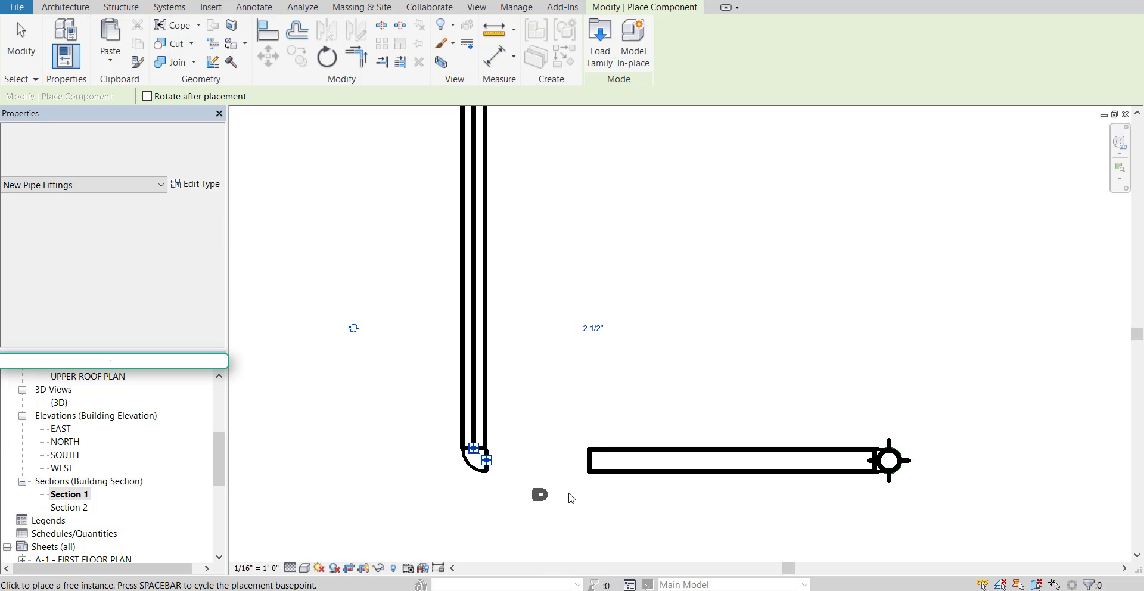
pyautogui.press('Escape')
pyautogui.press('Escape')
pyautogui.click(590, 469)
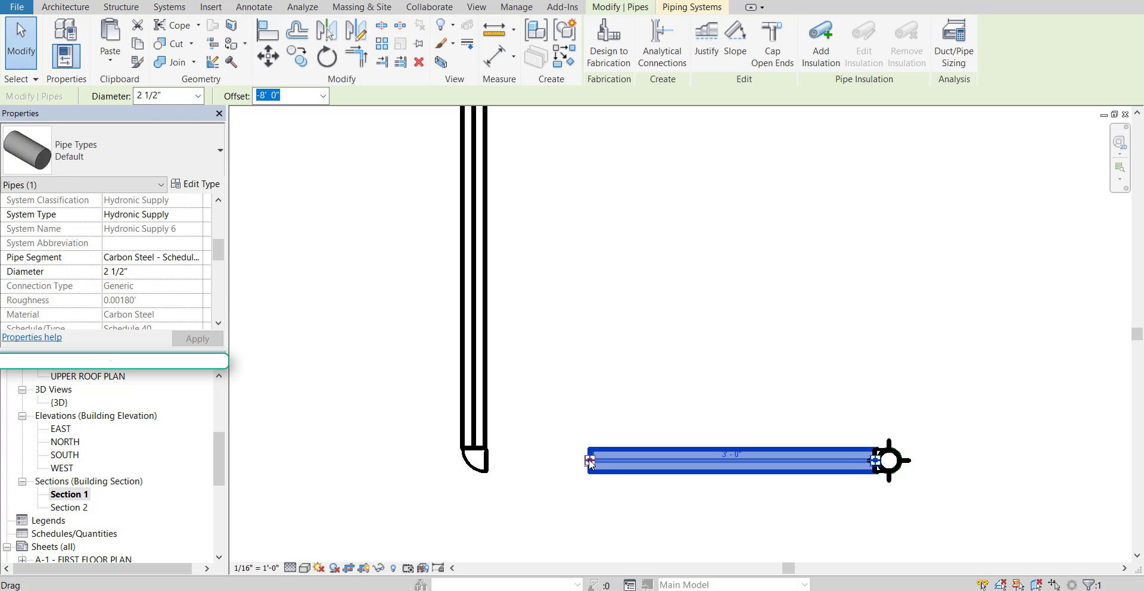
pyautogui.moveTo(589, 460); pyautogui.dragTo(486, 460)
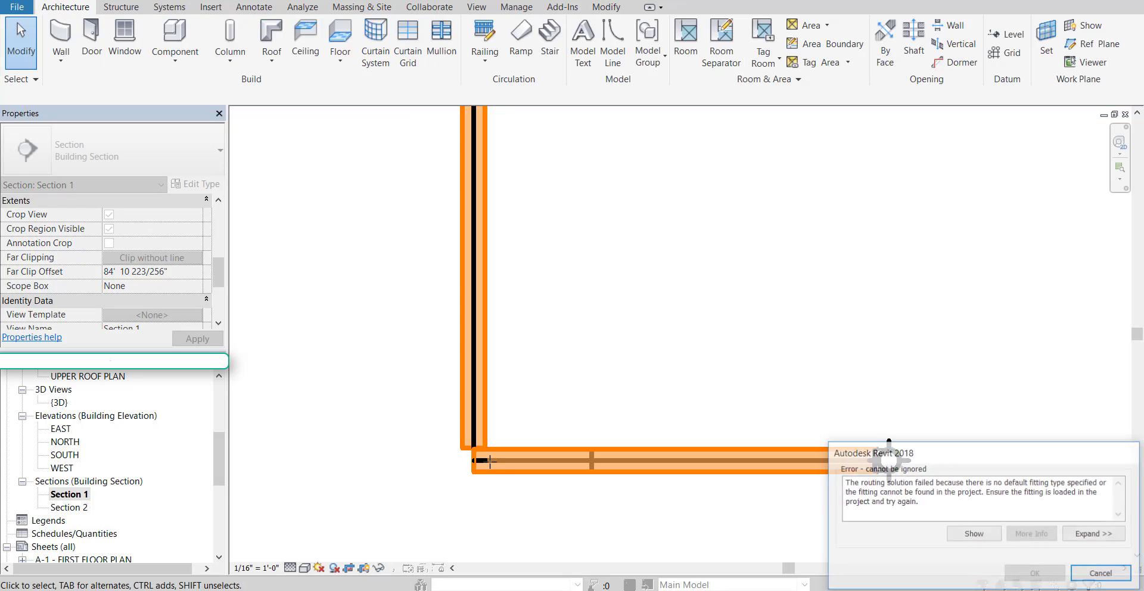
pyautogui.press('Escape')
# - Extend the open end of the horizontal pipe to the elbow under the toilet's vertical pipe
pyautogui.click(595, 467)
pyautogui.moveTo(589, 460); pyautogui.dragTo(487, 441)
pyautogui.scroll(4, 499, 452)
pyautogui.scroll(-2, 581, 503)
pyautogui.click(629, 528)
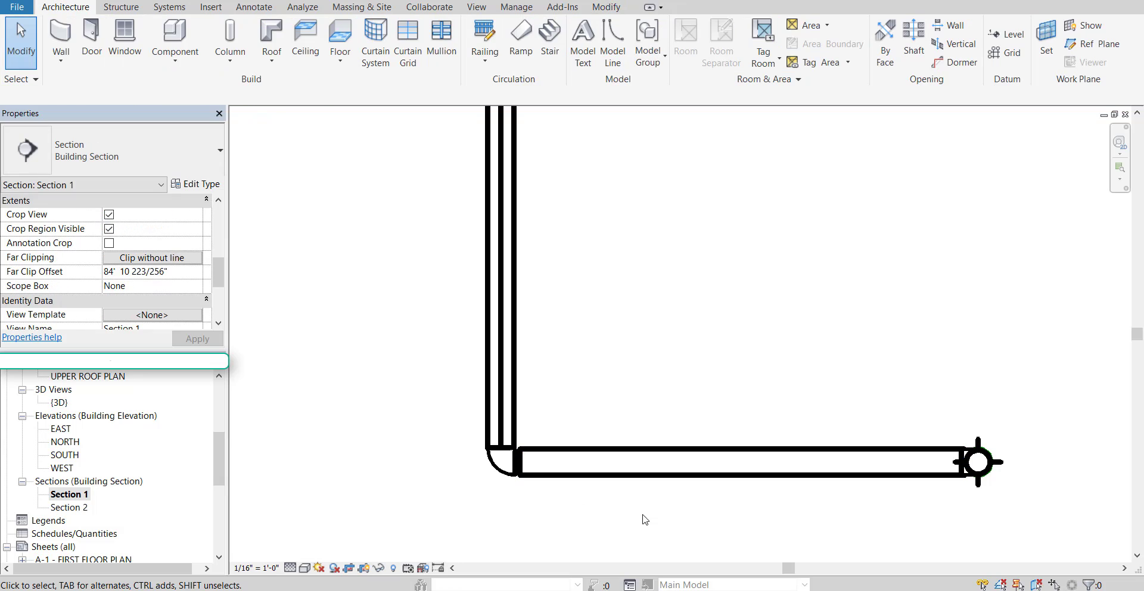
pyautogui.scroll(-4, 565, 493)
pyautogui.scroll(-2, 674, 443)
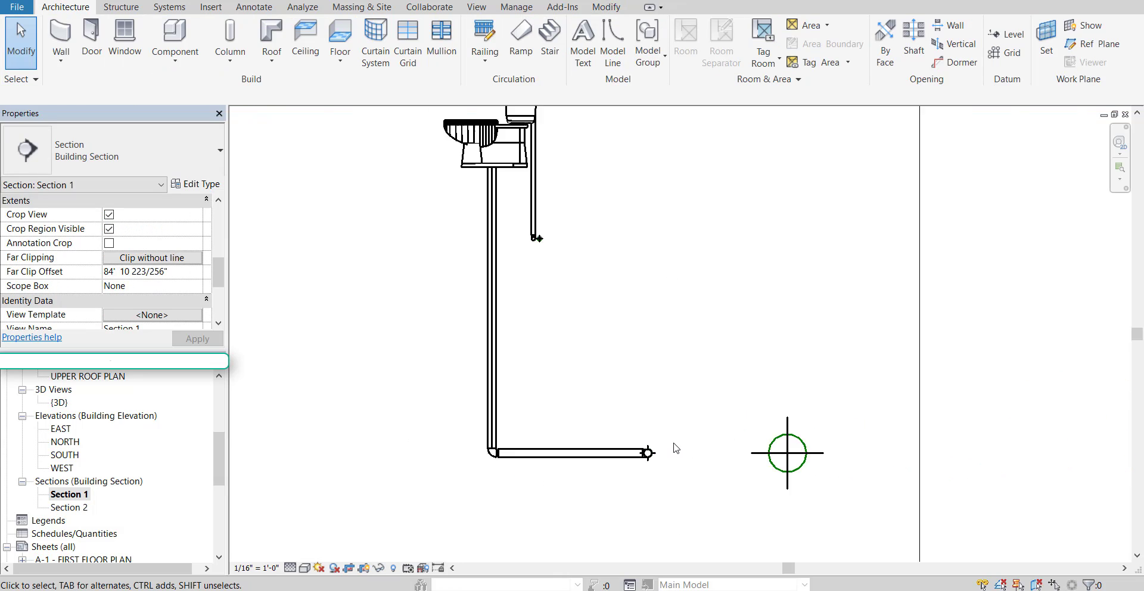
pyautogui.moveTo(644, 413); pyautogui.dragTo(709, 424, button='middle')
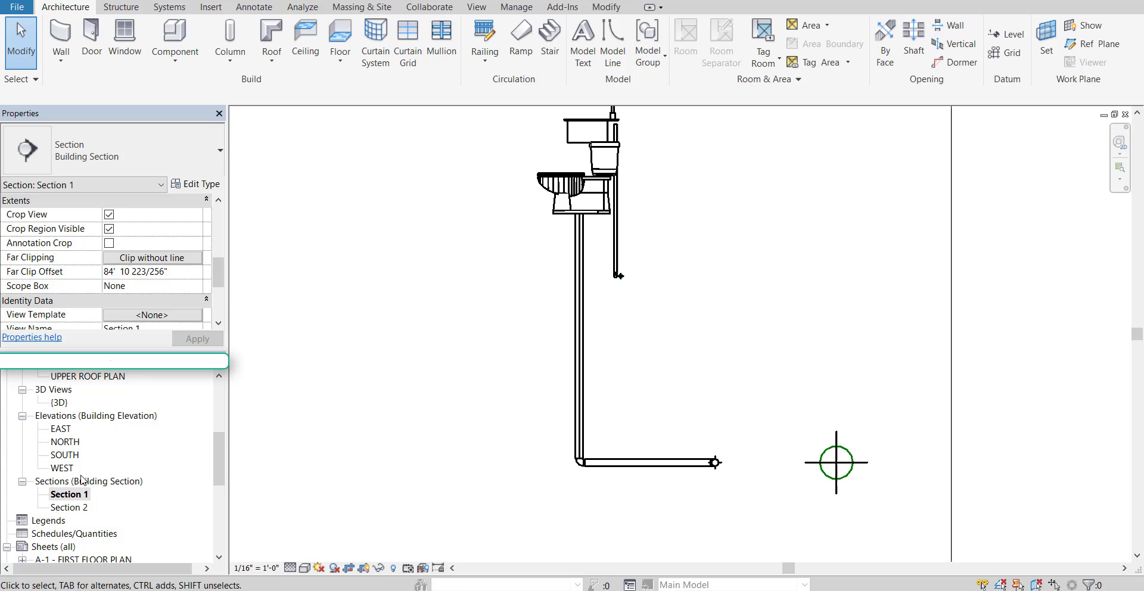
# - Switch to the GROUND FLOOR plan and move the Section 1 line up so it cuts through the sink and its branch pipe
pyautogui.scroll(4, 212, 459)
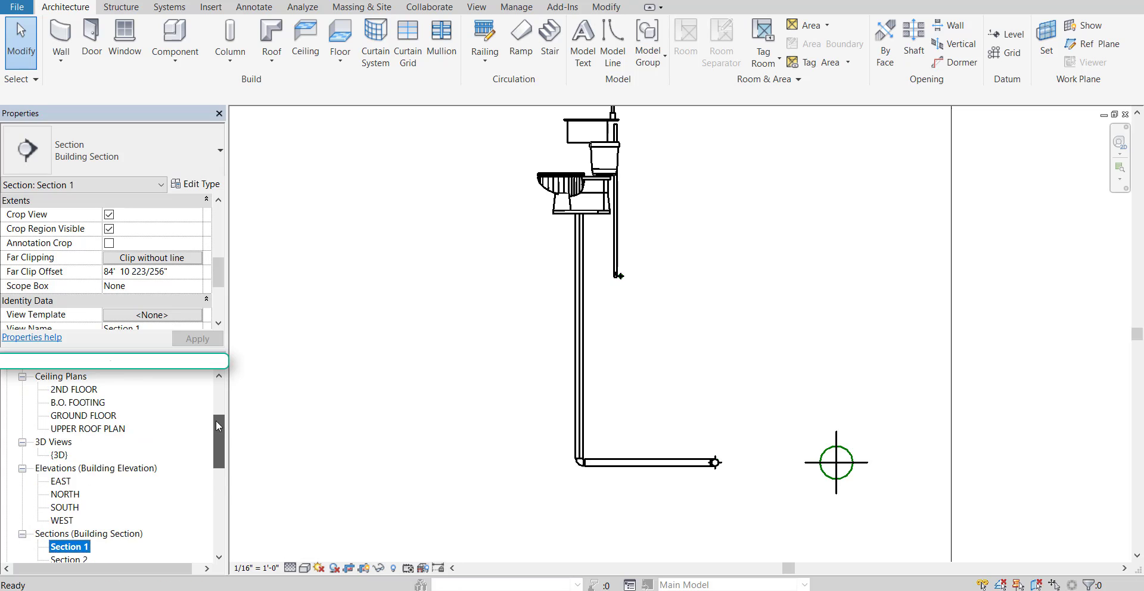
pyautogui.doubleClick(86, 429)
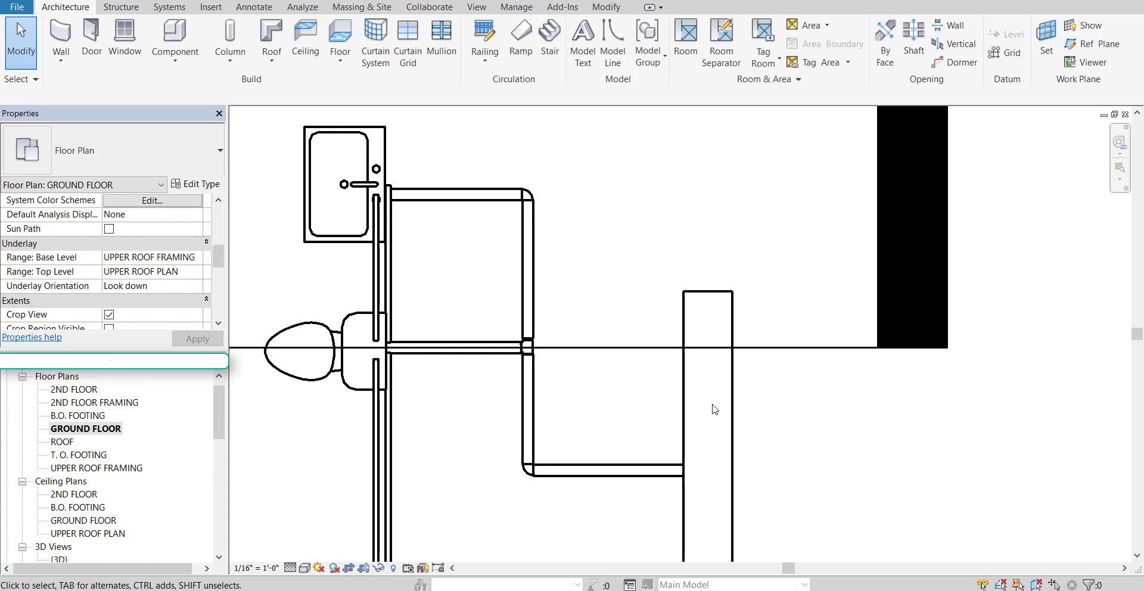
pyautogui.scroll(-1, 713, 405)
pyautogui.scroll(1, 434, 371)
pyautogui.scroll(-3, 435, 374)
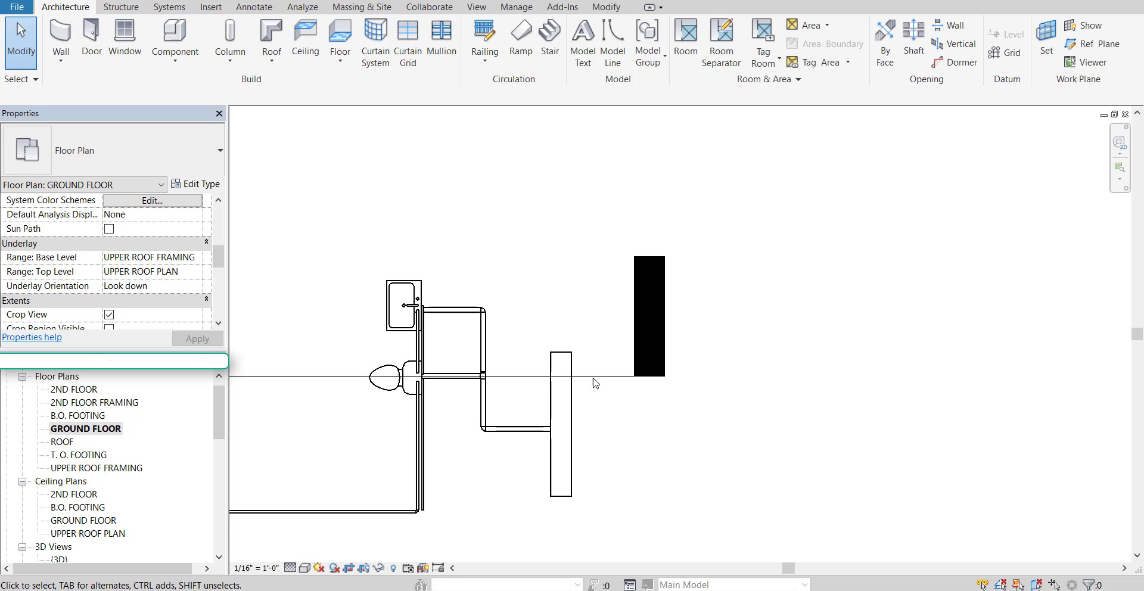
pyautogui.moveTo(603, 376); pyautogui.dragTo(602, 312)
pyautogui.scroll(4, 455, 333)
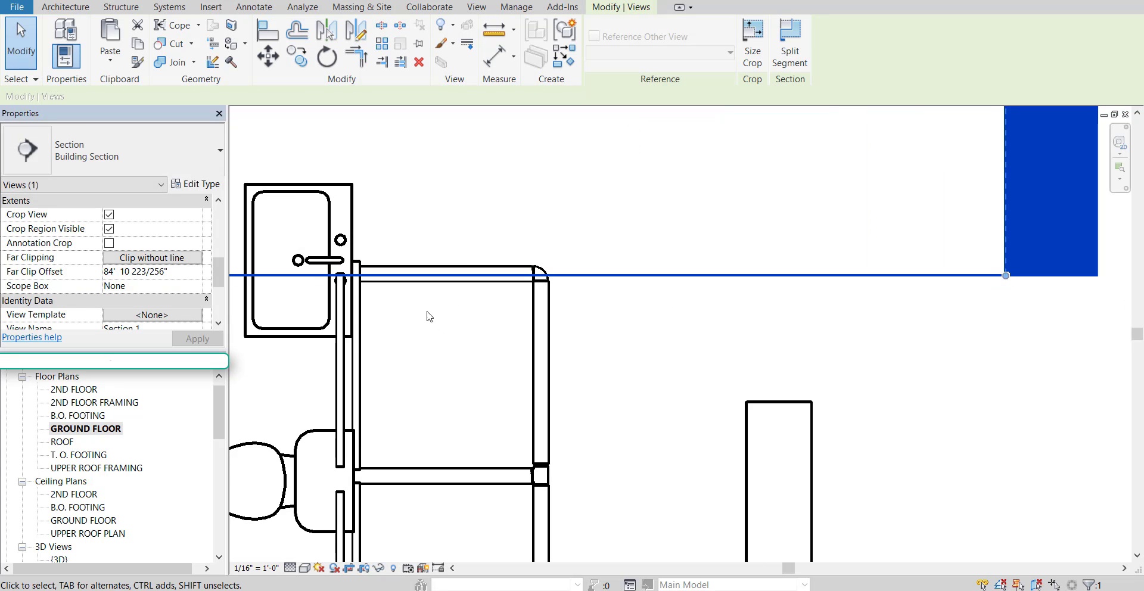
pyautogui.moveTo(430, 316); pyautogui.dragTo(506, 336, button='middle')
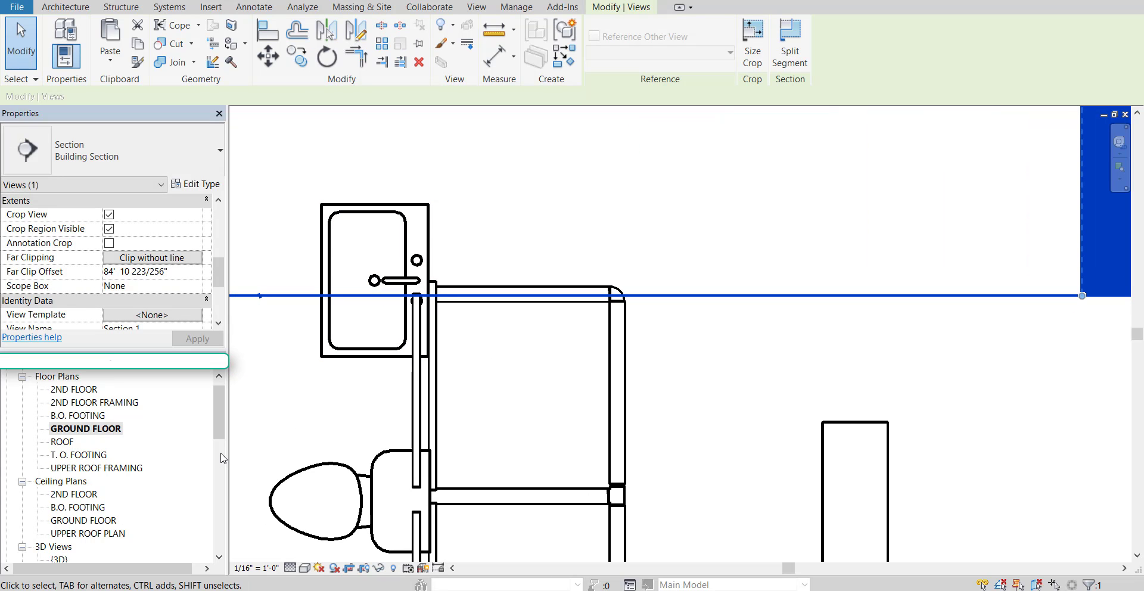
# - Open the Section 1 view and bring the sink and the horizontal pipe below it into view
pyautogui.moveTo(220, 434); pyautogui.dragTo(222, 481)
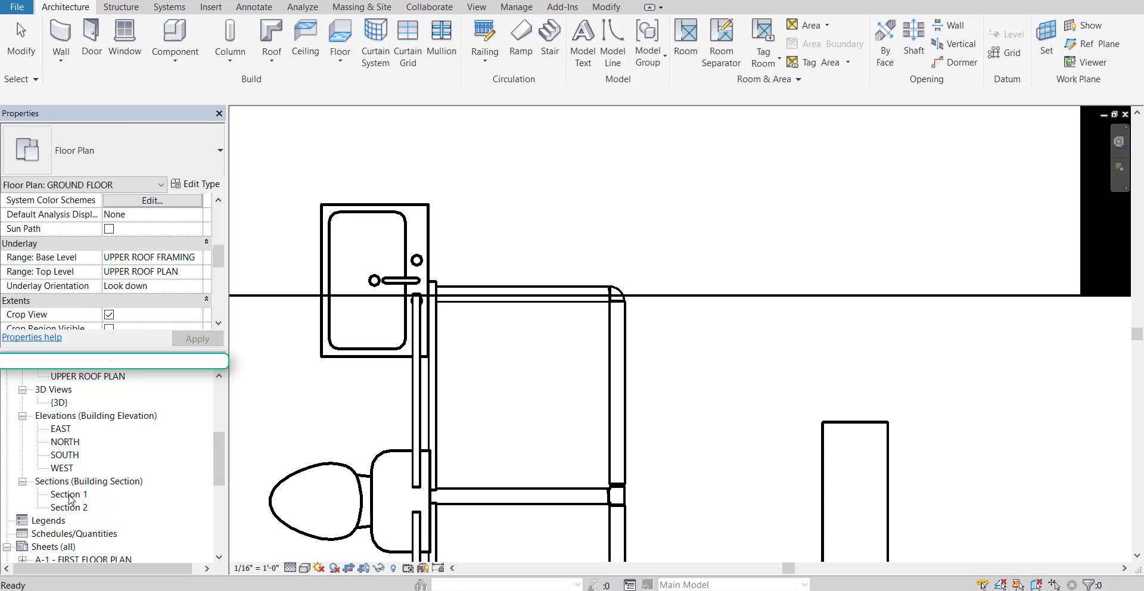
pyautogui.doubleClick(69, 495)
pyautogui.moveTo(657, 361); pyautogui.dragTo(570, 393, button='middle')
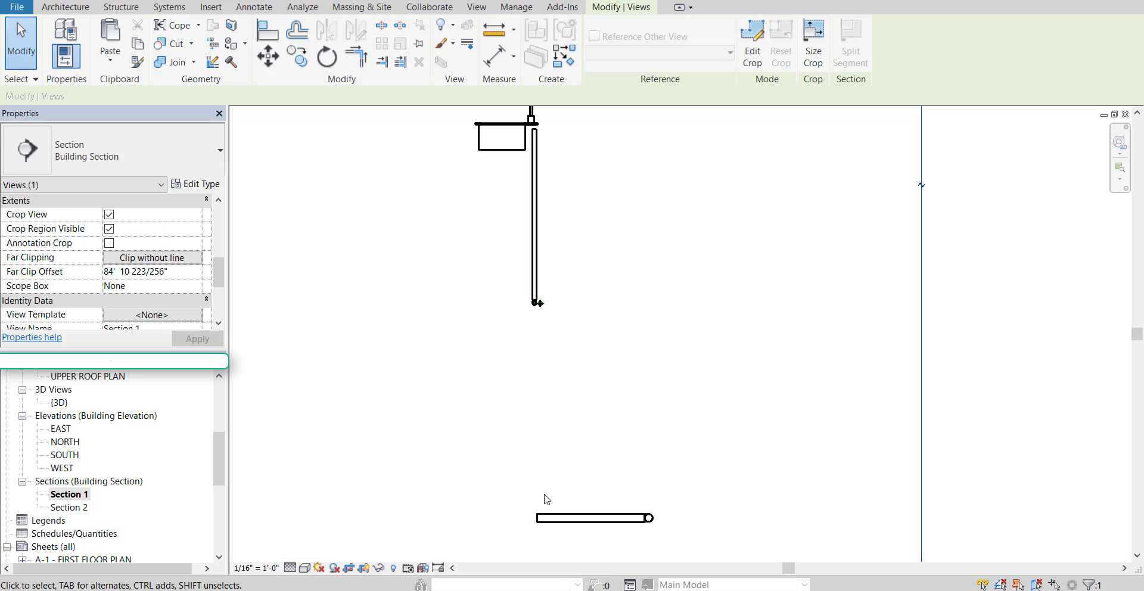
pyautogui.moveTo(499, 410); pyautogui.dragTo(467, 421, button='middle')
# - Draw a vertical 2 1/2" pipe from the sink basin down to the horizontal pipe's level at offset -8' 0"
pyautogui.click(59, 5)
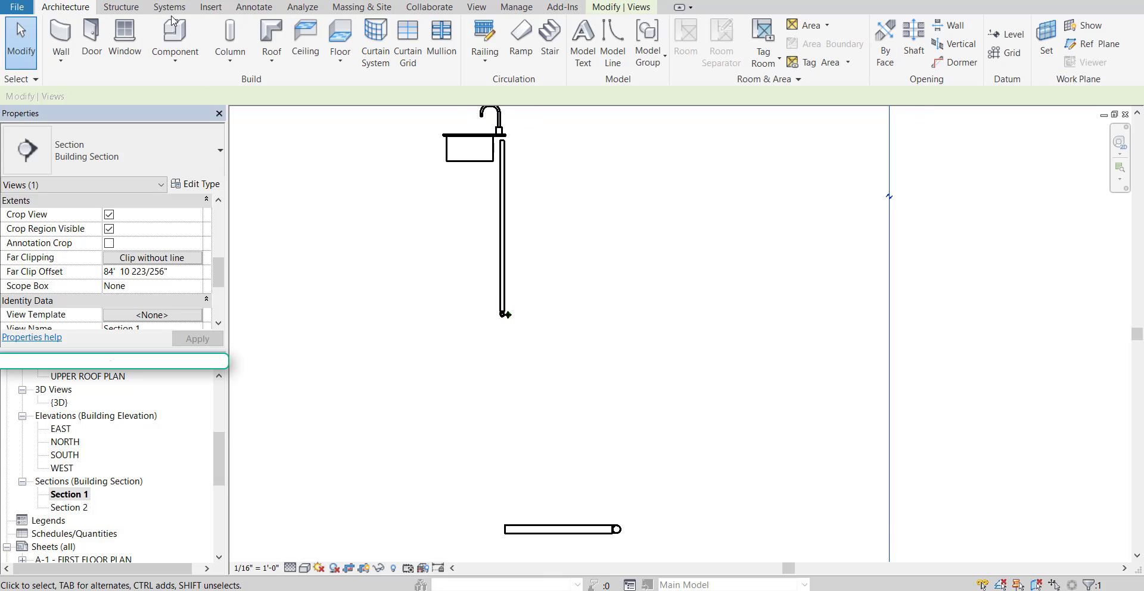
pyautogui.click(222, 34)
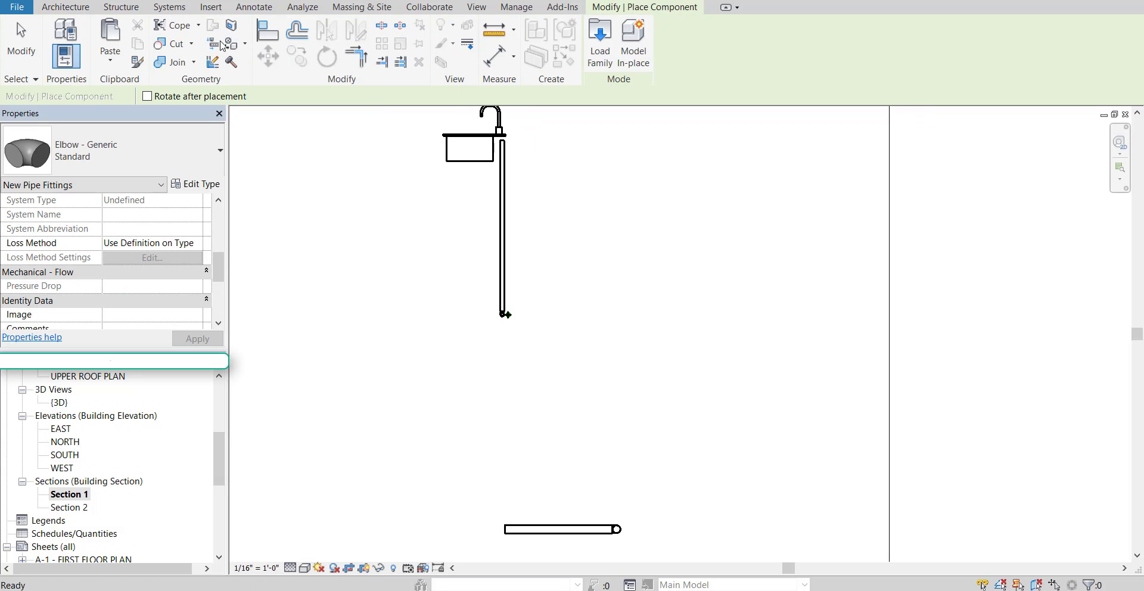
pyautogui.click(171, 7)
pyautogui.click(481, 36)
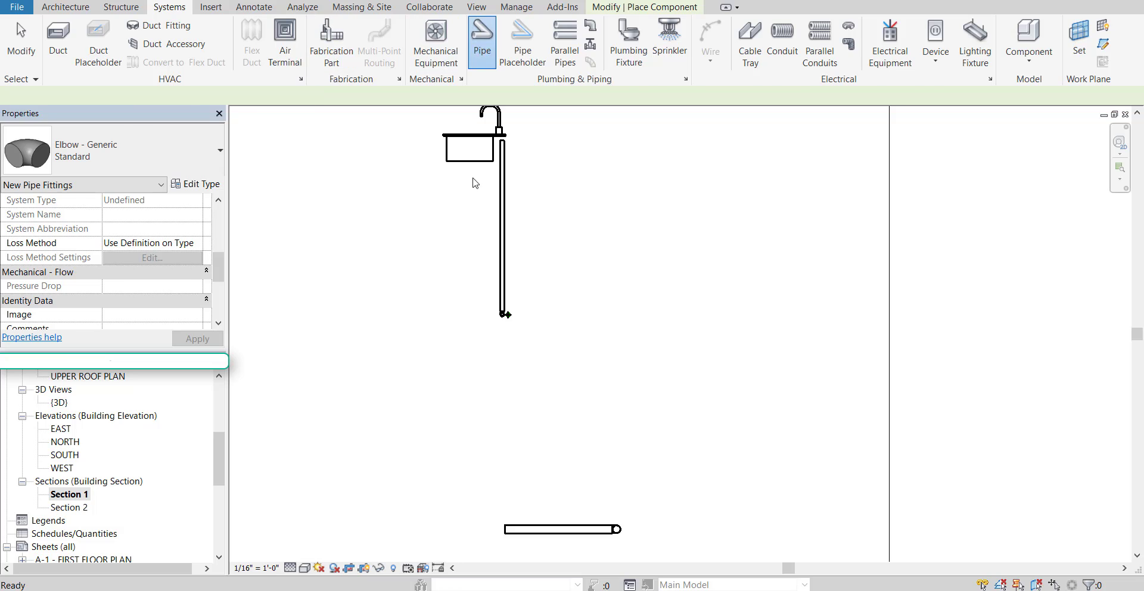
pyautogui.click(477, 159)
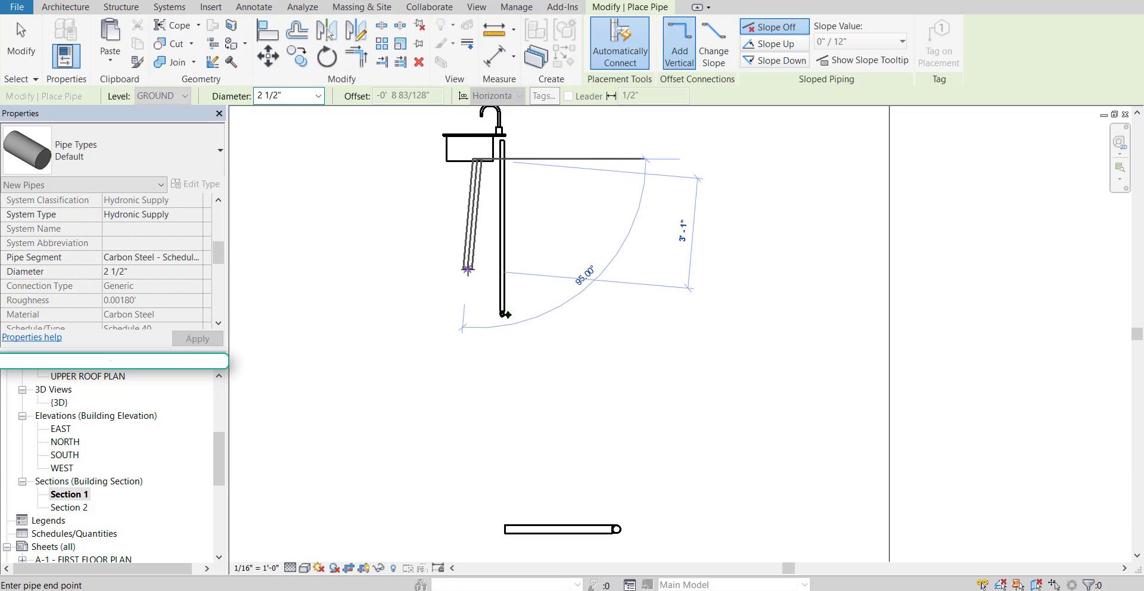
pyautogui.click(478, 528)
pyautogui.scroll(2, 480, 531)
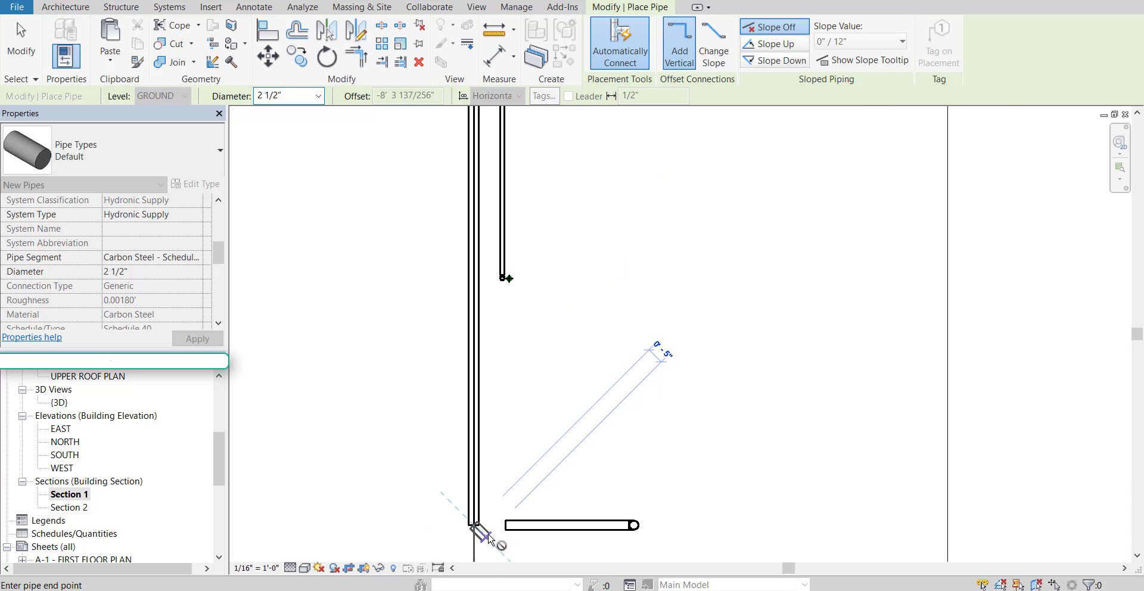
pyautogui.press('Escape')
# - Place an Elbow - Generic Standard fitting on the lower end of the sink's vertical pipe
pyautogui.scroll(3, 481, 496)
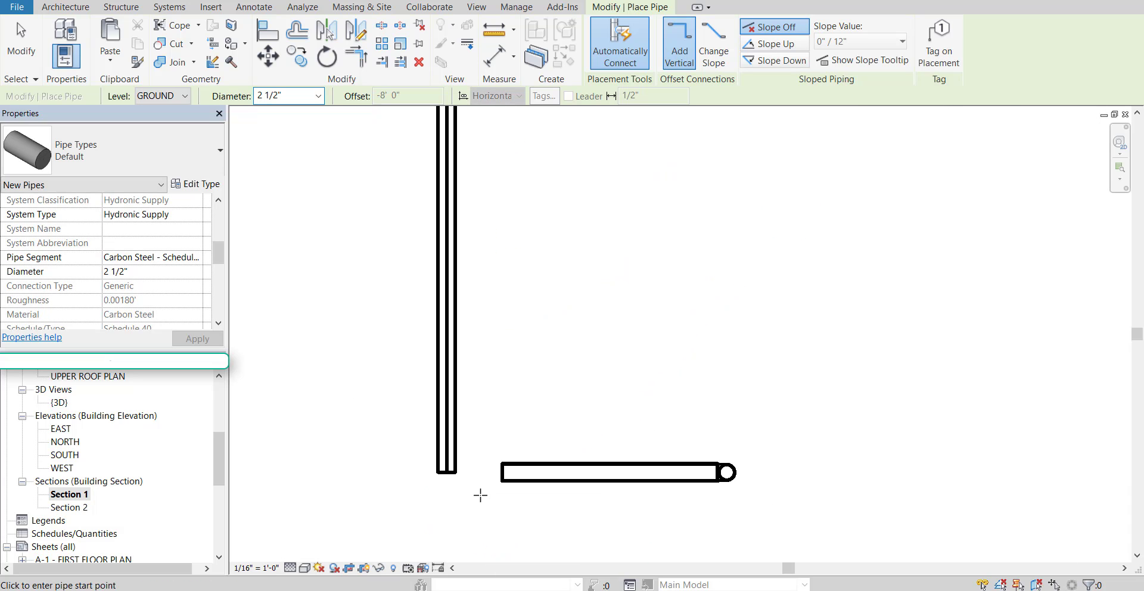
pyautogui.press('c')
pyautogui.press('m')
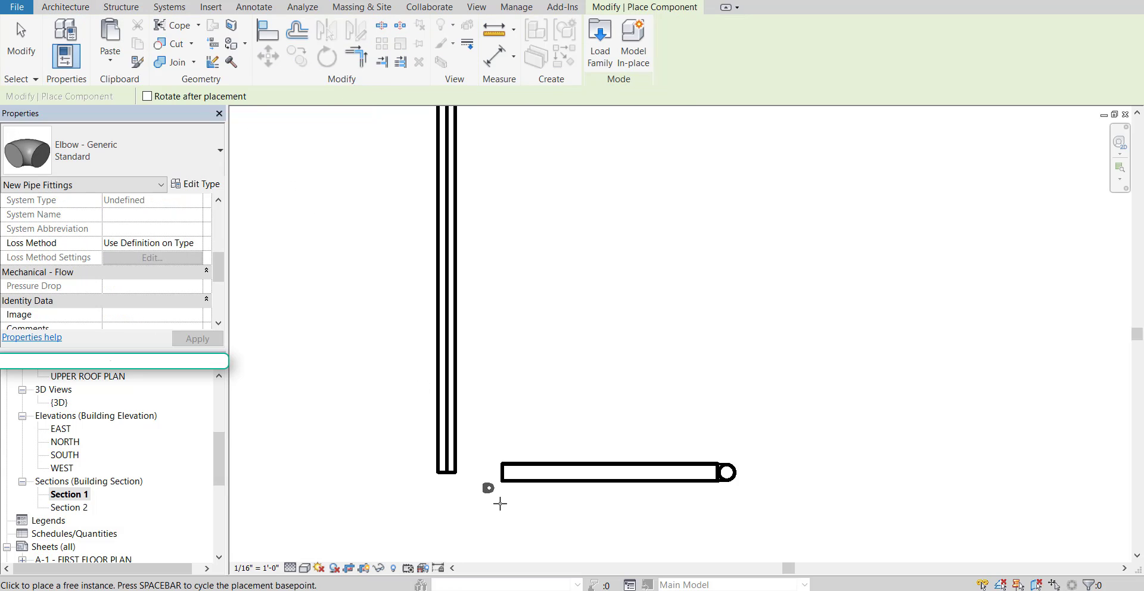
pyautogui.scroll(2, 486, 504)
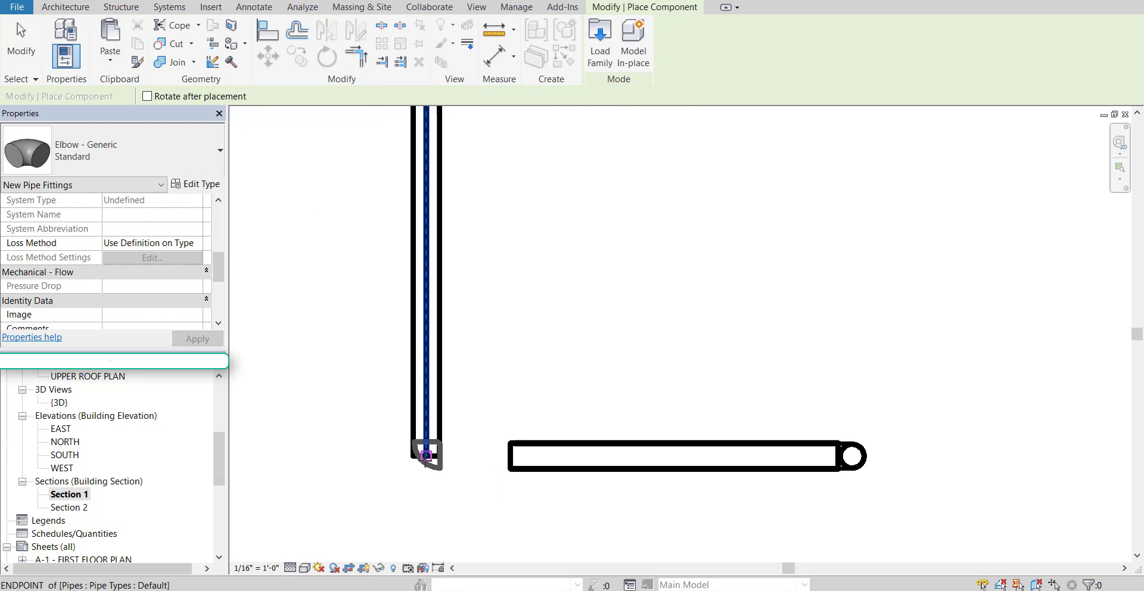
pyautogui.click(425, 457)
pyautogui.press('Escape')
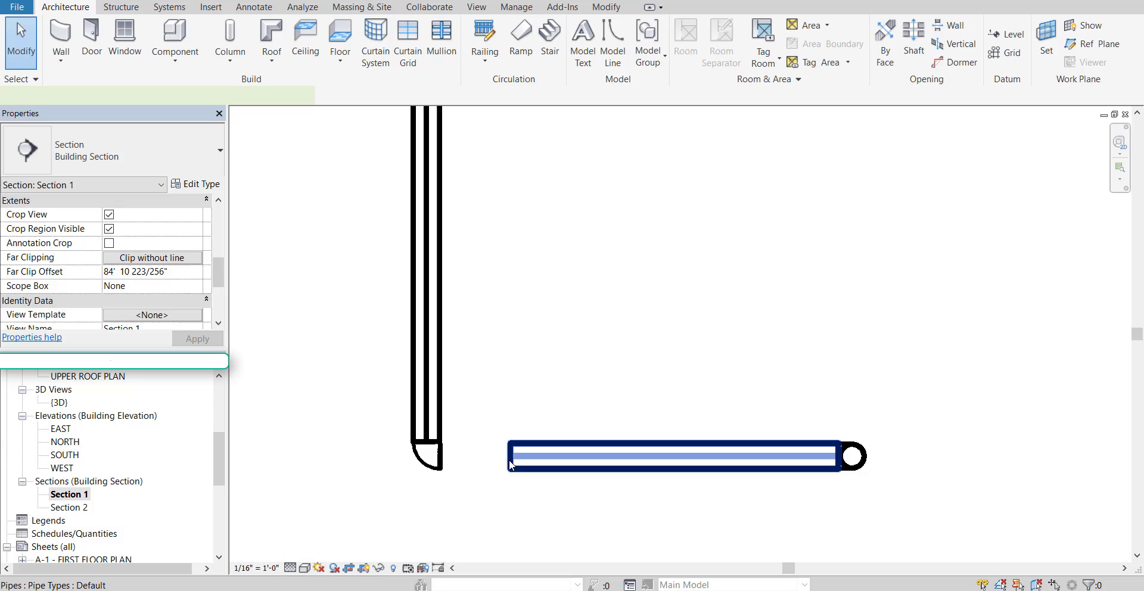
# - Extend the open end of the sink's horizontal branch pipe to the elbow on its vertical pipe
pyautogui.click(509, 456)
pyautogui.moveTo(509, 455); pyautogui.dragTo(441, 424)
pyautogui.press('Escape')
pyautogui.scroll(3, 449, 480)
pyautogui.click(451, 431)
pyautogui.press('Escape')
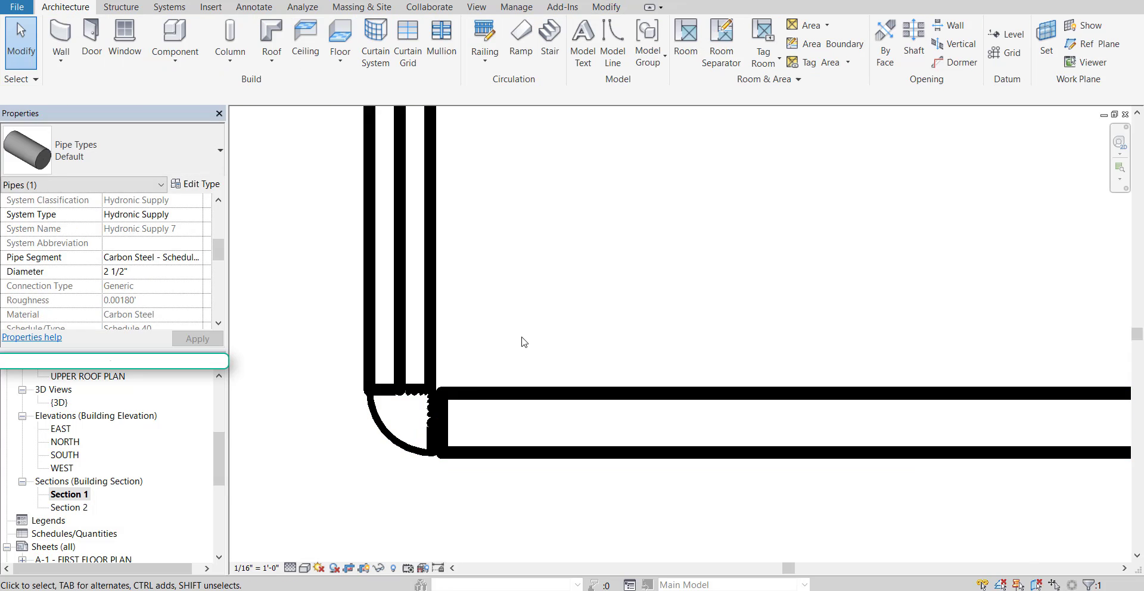
pyautogui.scroll(-2, 614, 435)
pyautogui.scroll(-4, 614, 435)
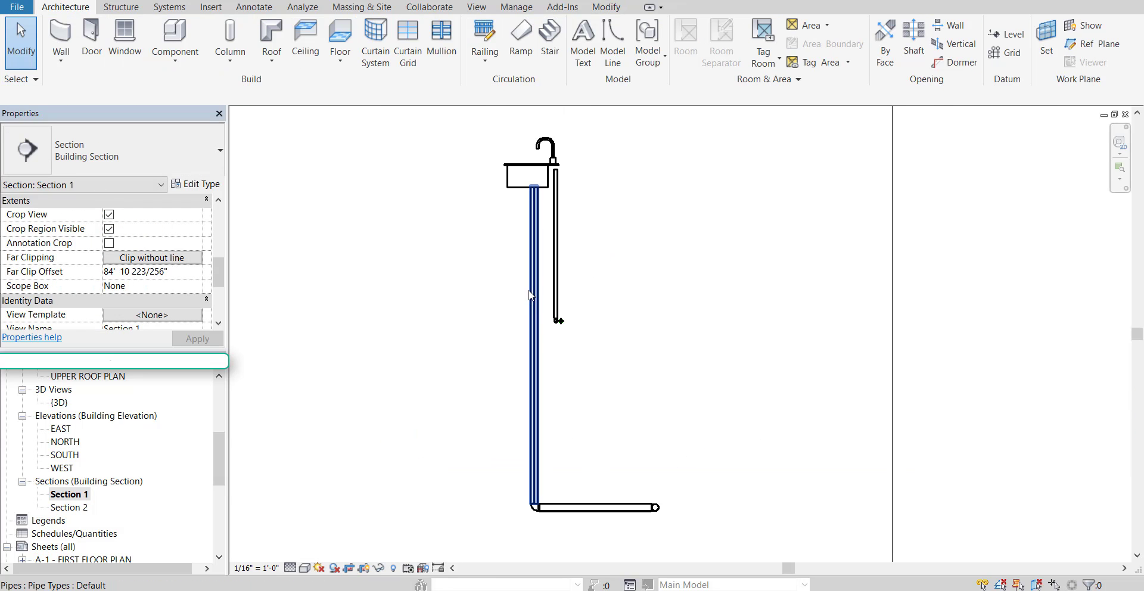